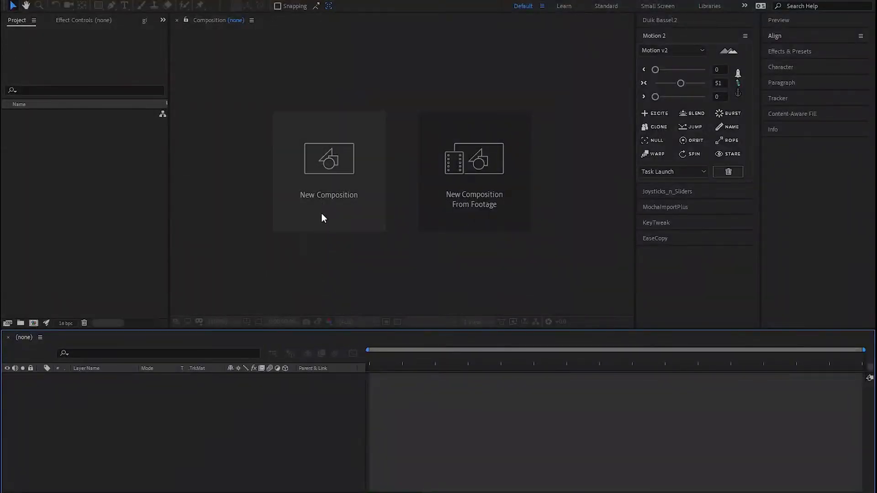
- Create a new composition, Comp 1, at 1920×1080, 30 fps, 10 seconds
left_click(325, 181)
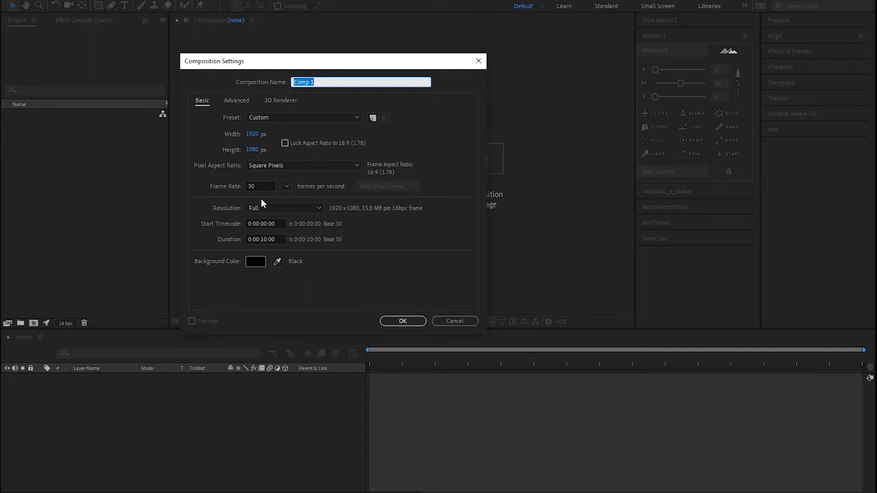
left_click(402, 321)
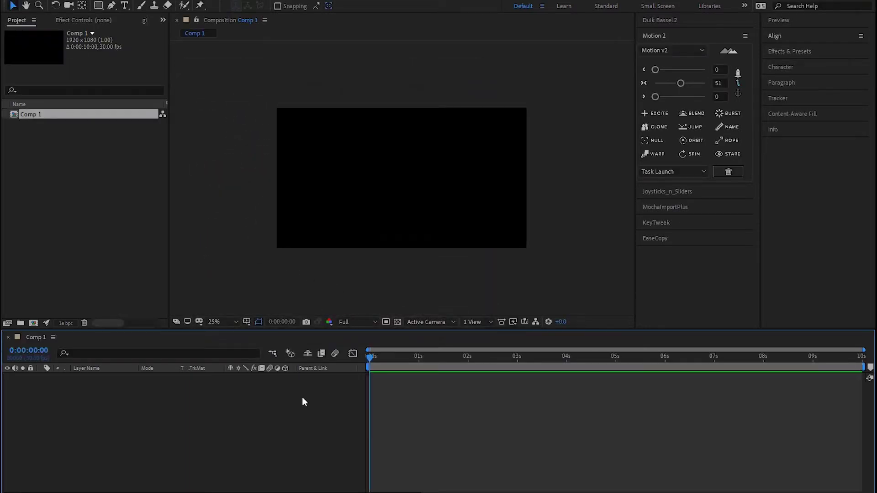
- Add a comp-size dark navy (0B161F) solid named Dark Royal Blue Solid 1
key("ctrl+y")
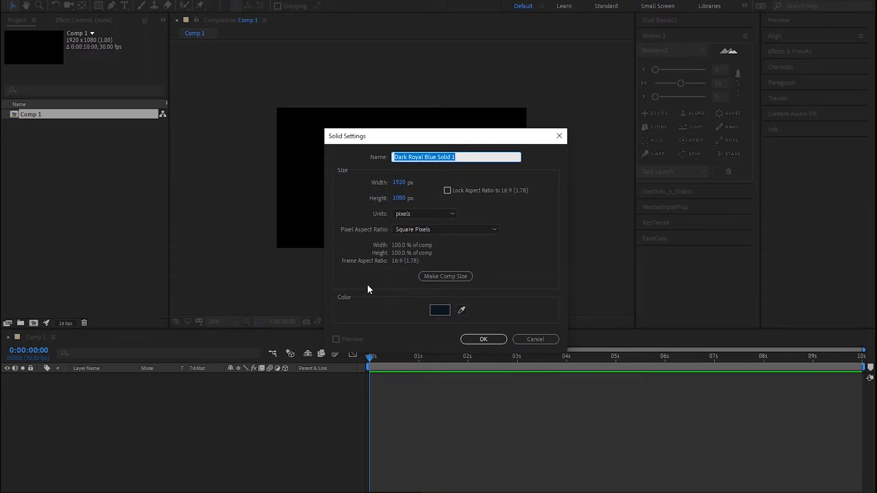
left_click(444, 278)
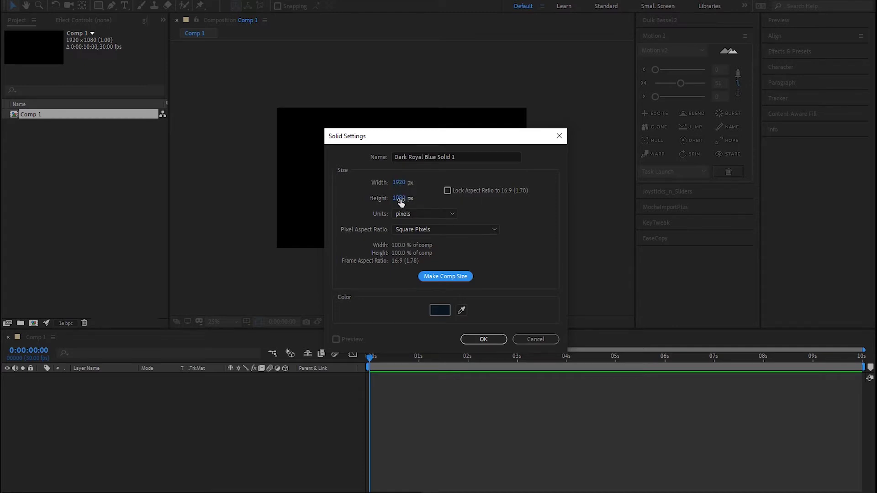
left_click(435, 311)
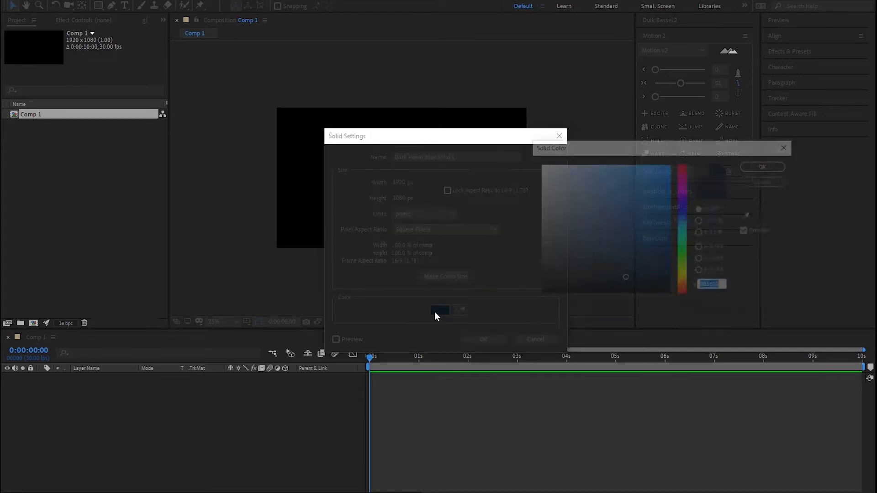
left_click_drag(618, 276, 621, 281)
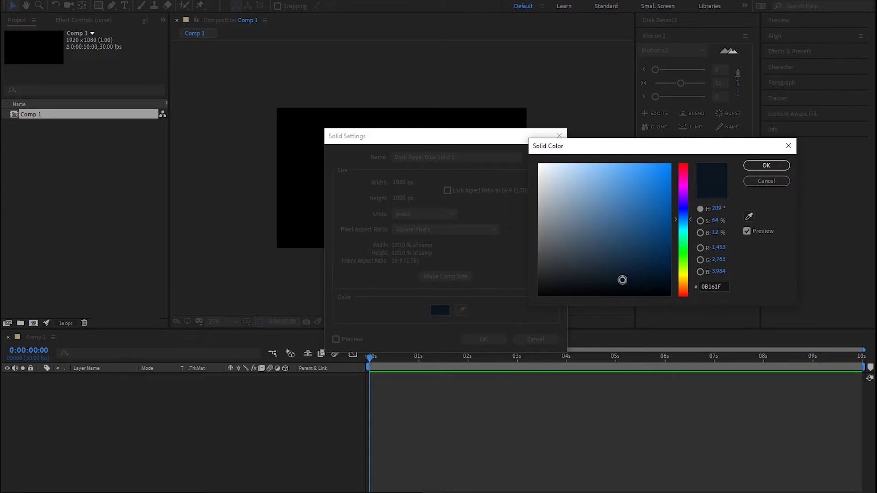
left_click(751, 166)
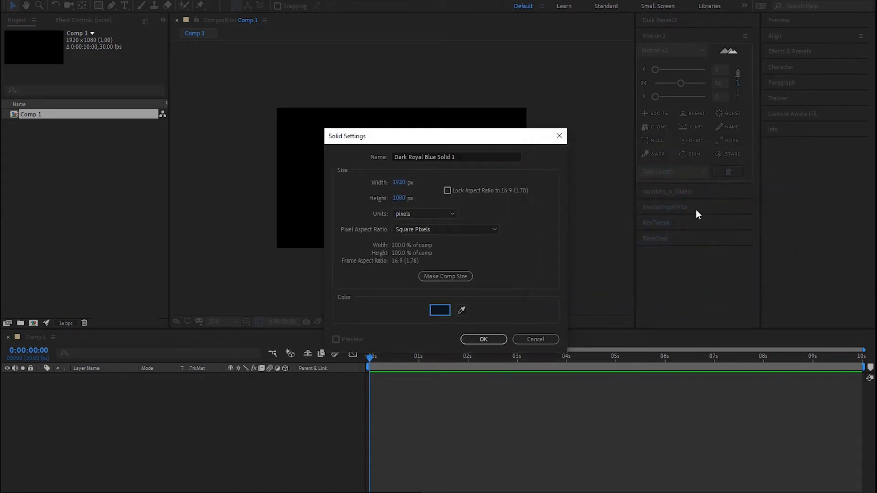
left_click(484, 339)
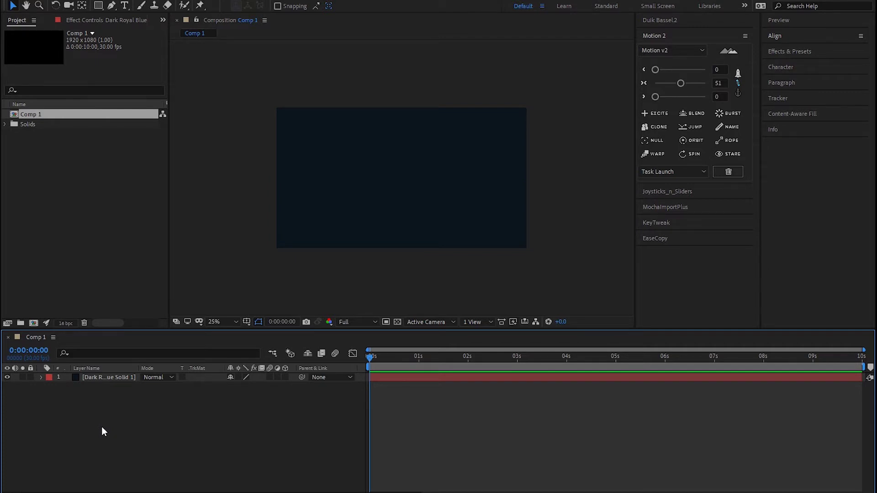
- Add a text layer reading '3' in the viewer
key("ctrl+t")
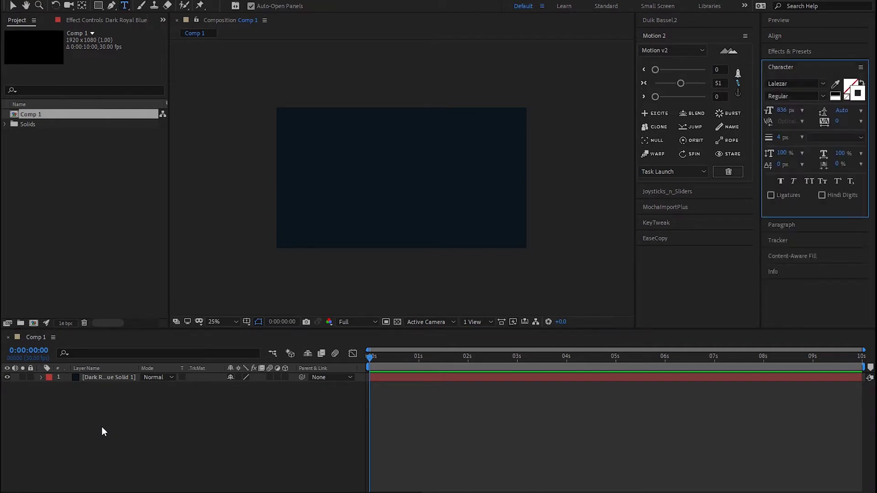
left_click(373, 183)
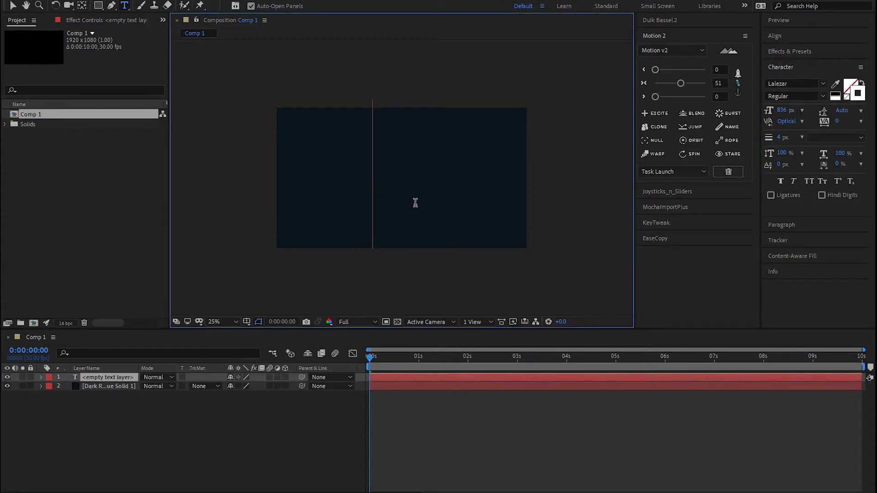
type("3")
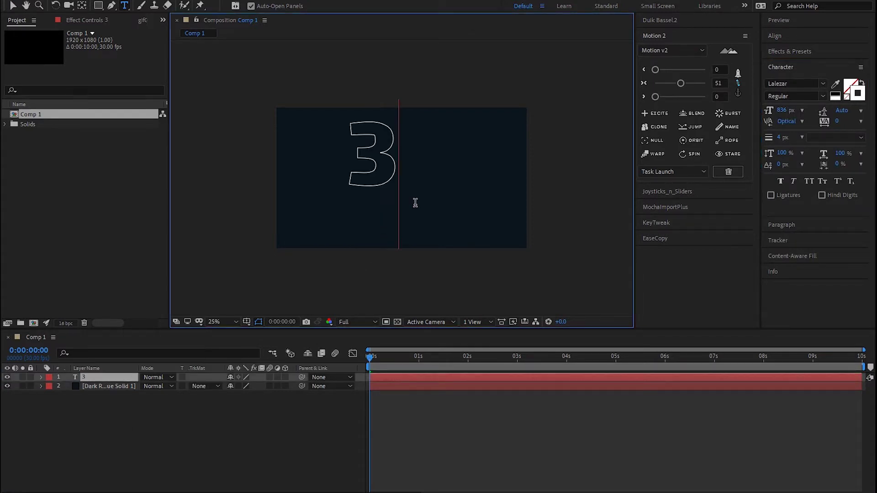
left_click(409, 380)
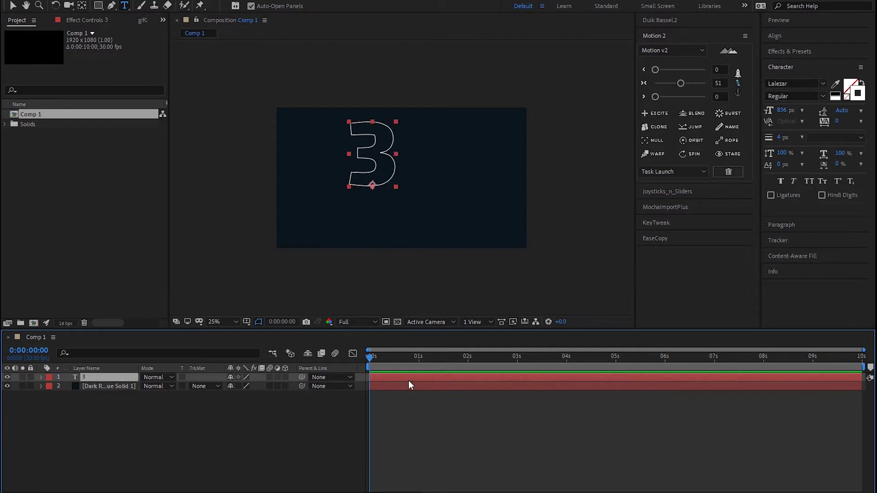
- Centre the 3 horizontally and vertically in the composition and check its stroke settings
left_click(783, 37)
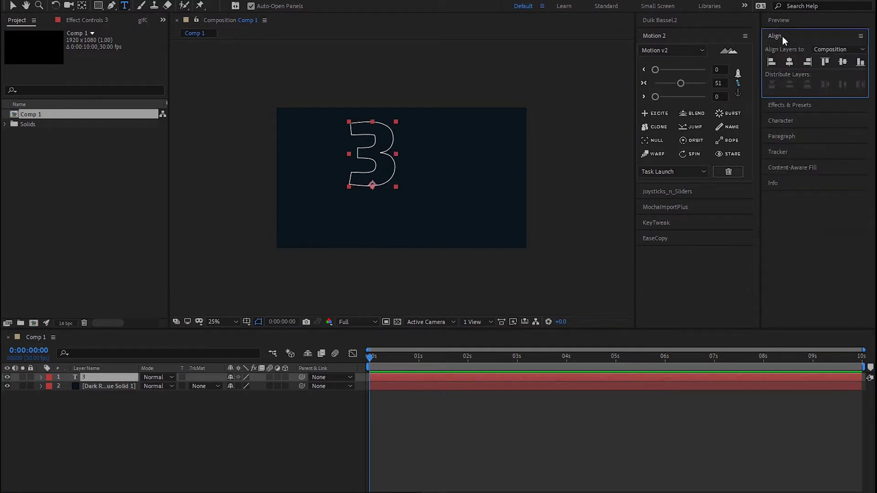
left_click(790, 63)
left_click(841, 62)
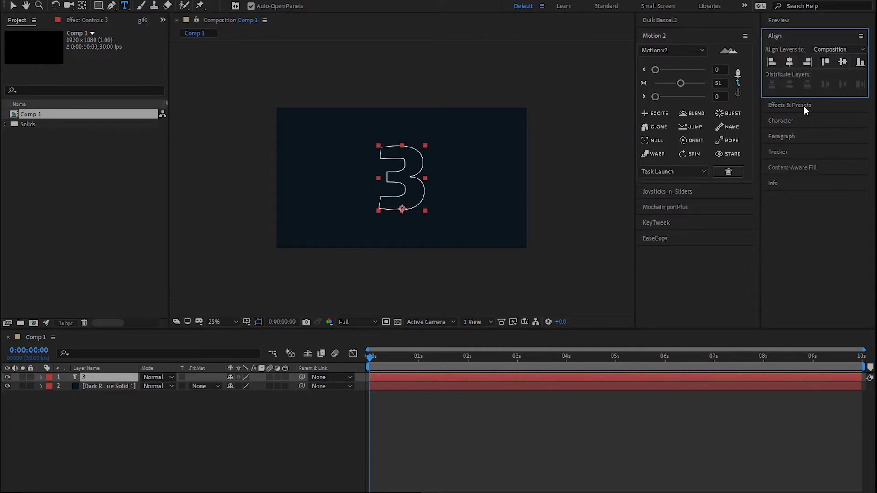
left_click(786, 122)
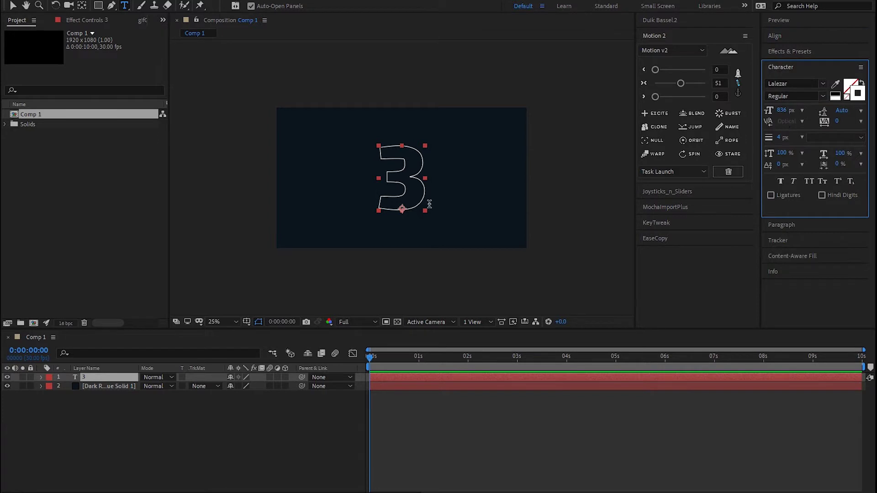
key("v")
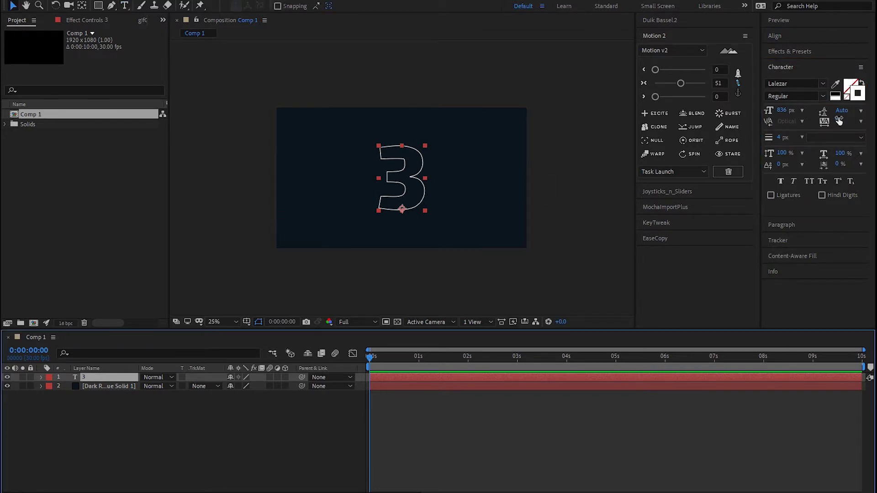
left_click(853, 88)
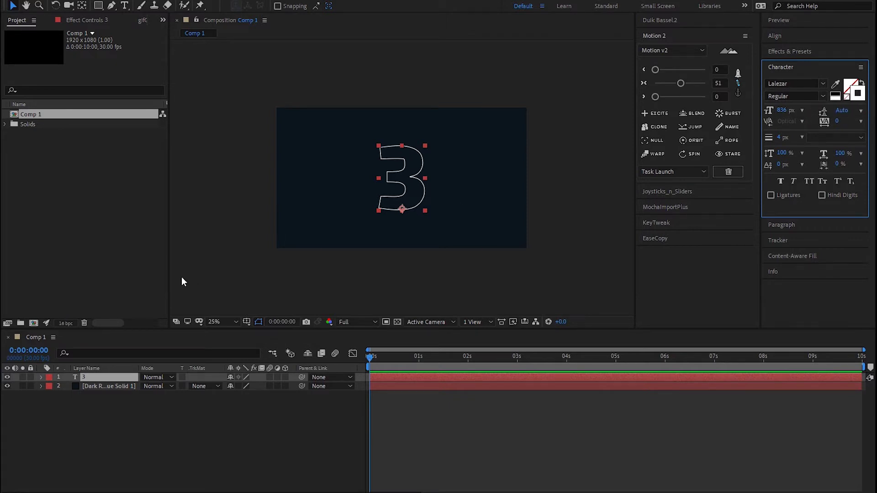
- Convert the 3 text layer into a 3 Outlines shape layer with Create Shapes from Text
right_click(93, 376)
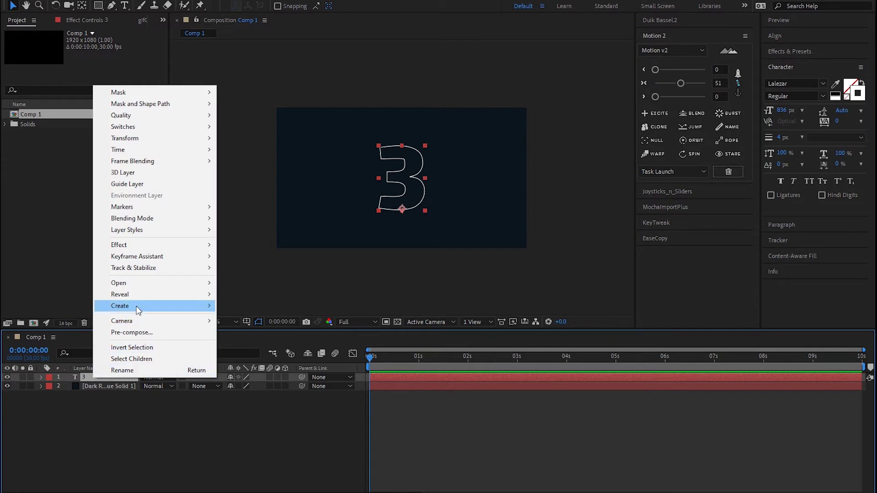
mouse_move(139, 310)
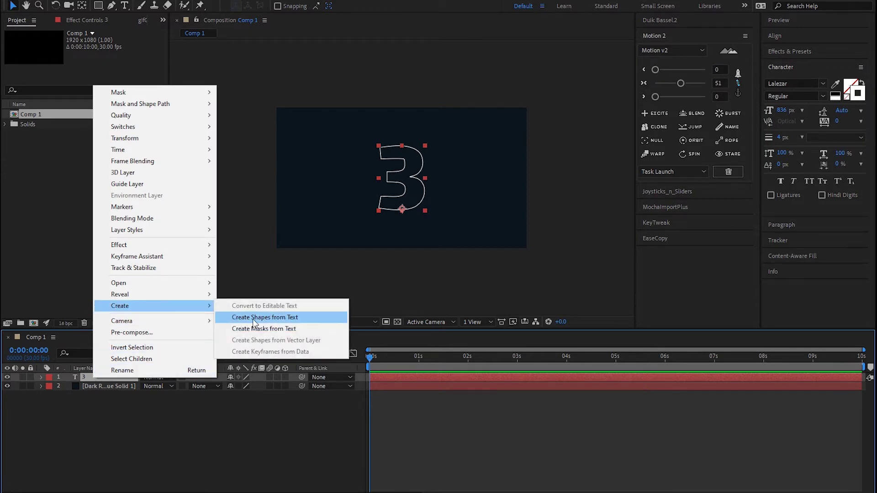
left_click(301, 317)
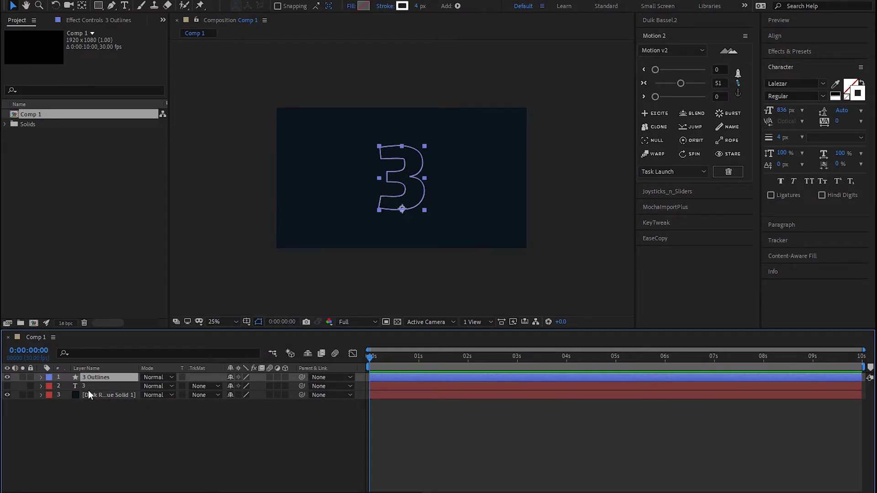
- Expand 3 Outlines > Contents > 3 and select its Path to show the vertices
left_click(41, 377)
left_click(50, 386)
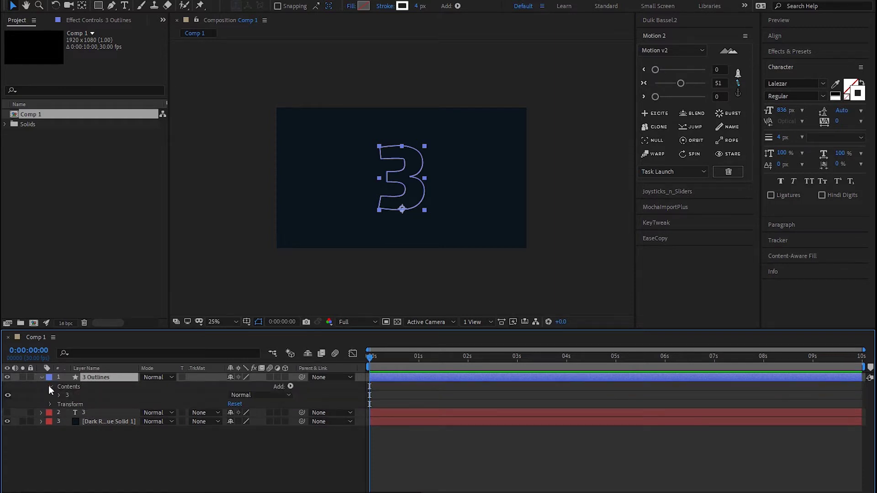
left_click(59, 395)
left_click(67, 405)
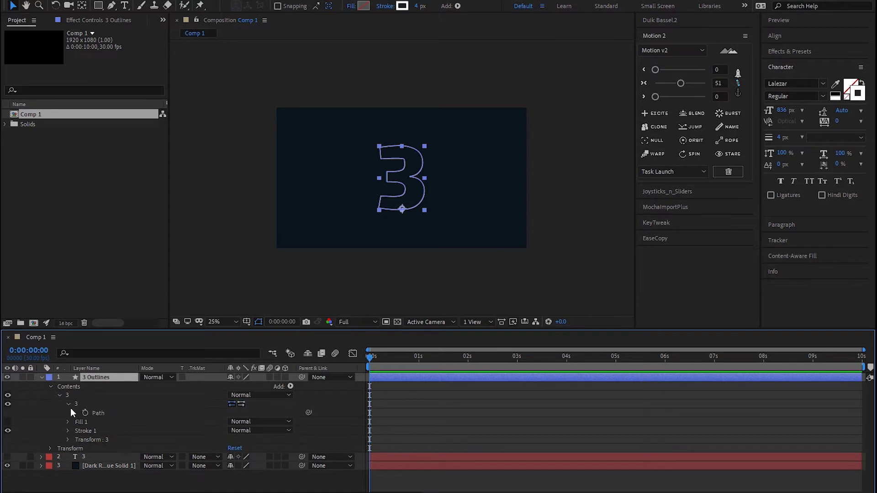
left_click(96, 414)
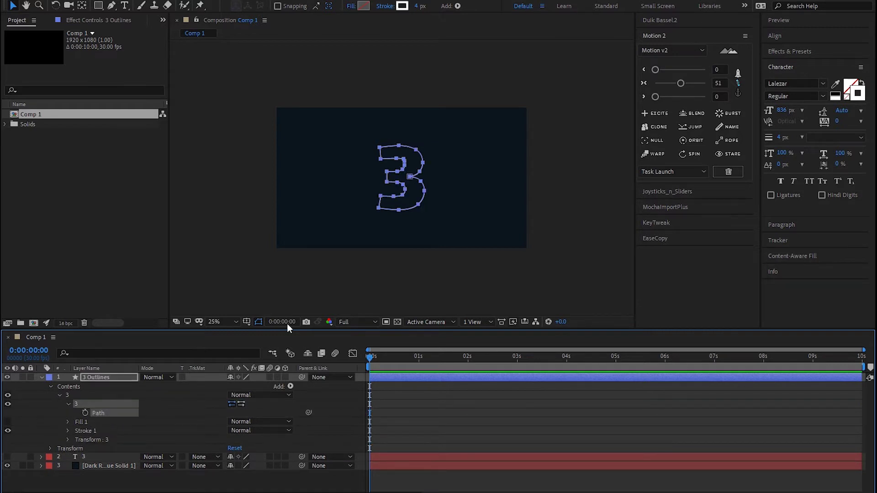
- Zoom the viewer to 100% on the 3 and undo the extra vertices added to the path
scroll(394, 206, "up", 2)
scroll(400, 202, "up", 2)
key("h")
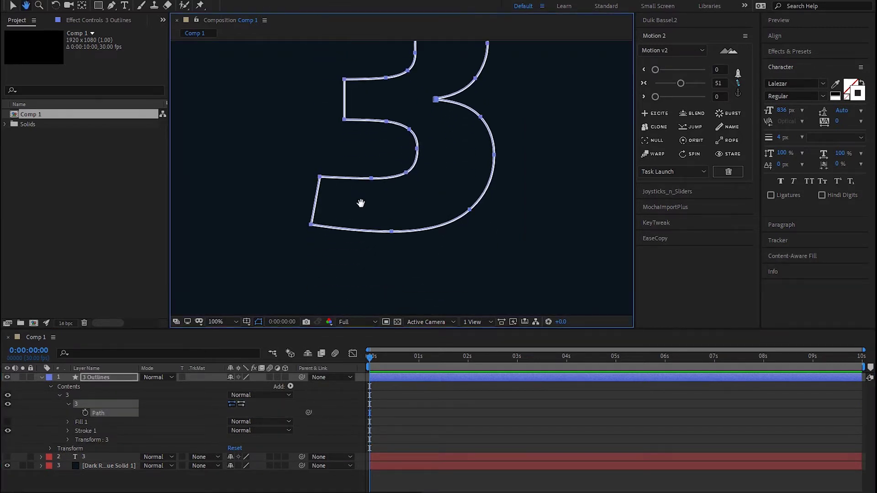
key("v")
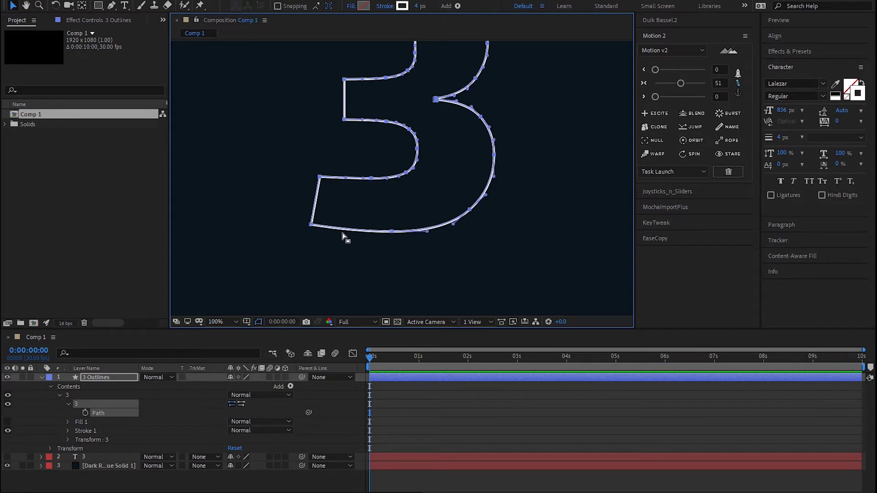
key("ctrl+z")
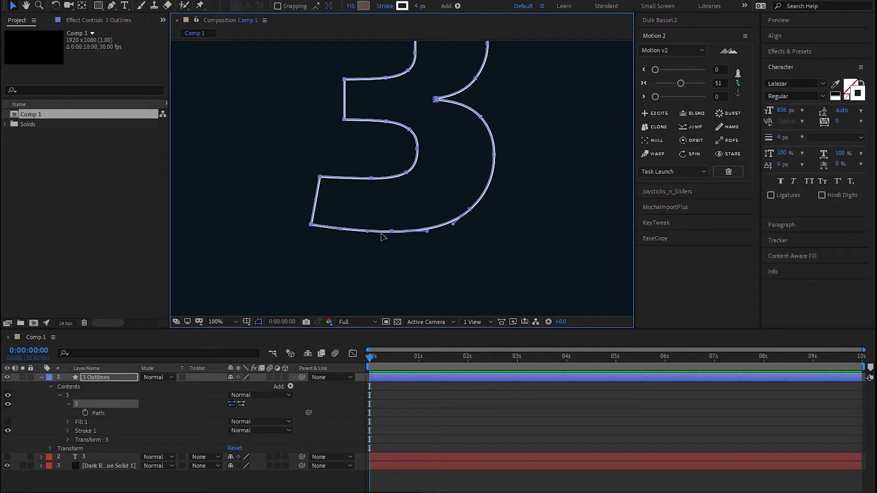
- Open the 3 Outlines path, leaving a gap along the digit's bottom edge
right_click(355, 235)
mouse_move(374, 232)
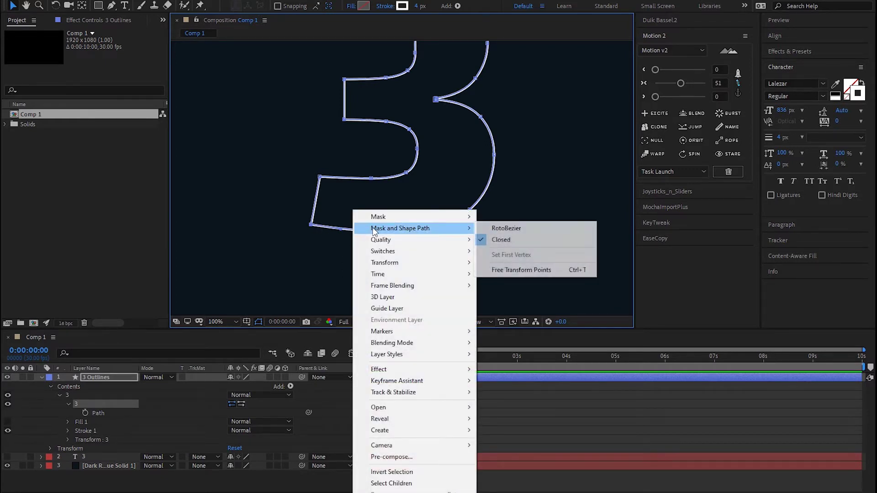
left_click(501, 239)
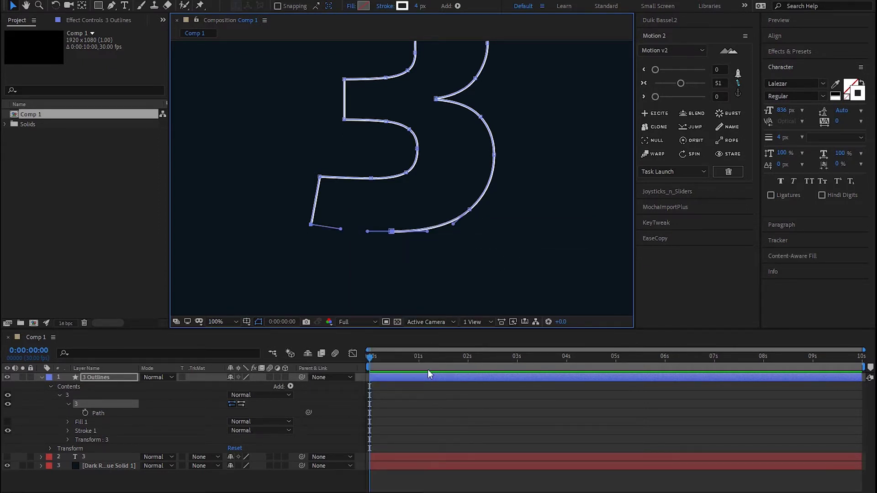
left_click(367, 295)
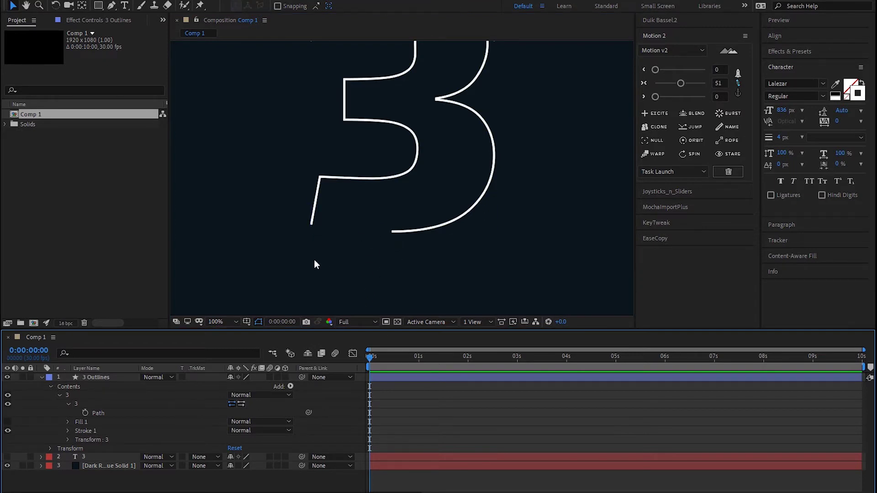
- Delete the 3 outline's Fill 1 and set the stroke width to 2
left_click(82, 421)
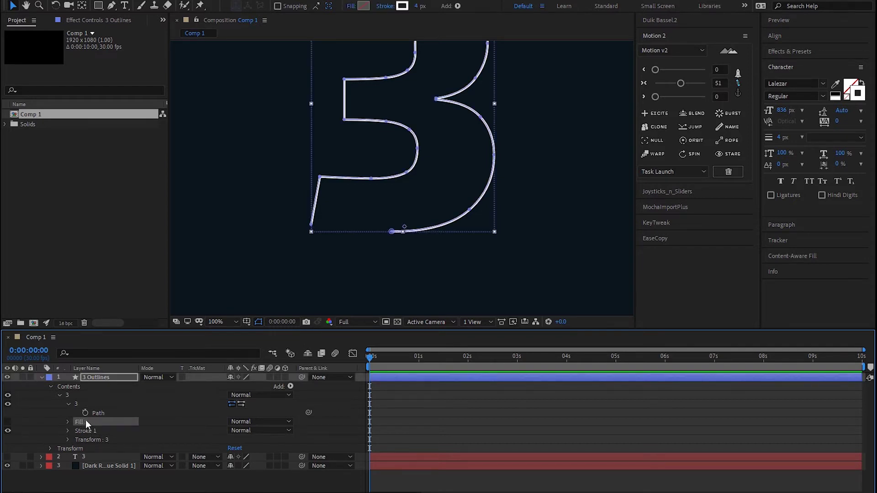
key("Delete")
left_click(68, 422)
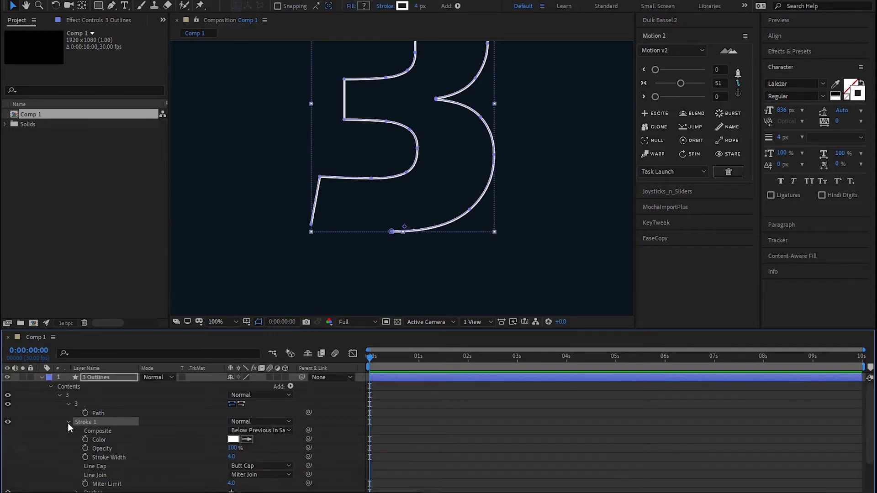
scroll(67, 427, "down", 2)
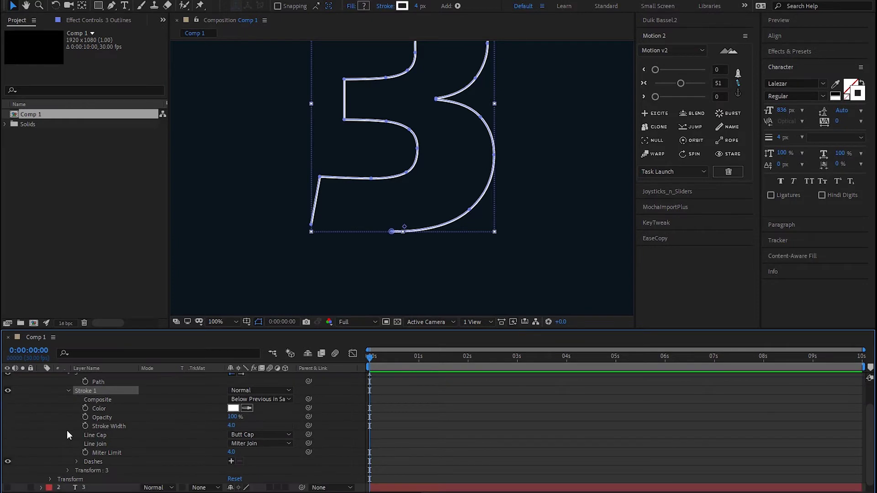
left_click(231, 425)
type("2")
key("Return")
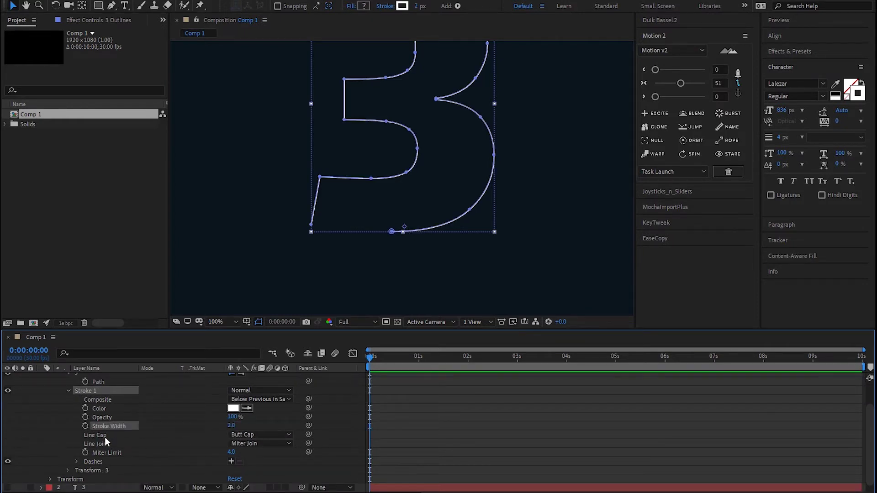
- Set the stroke's Line Cap to Round Cap and Line Join to Round Join
left_click(250, 438)
left_click(261, 461)
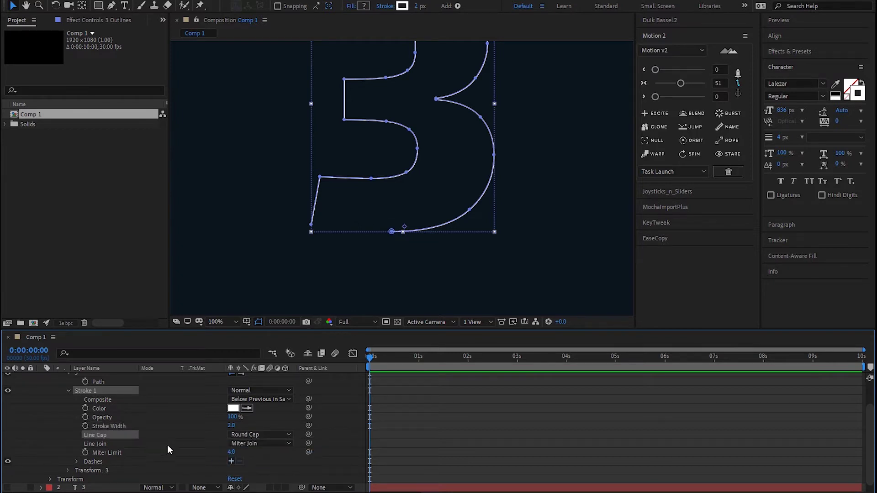
left_click(86, 444)
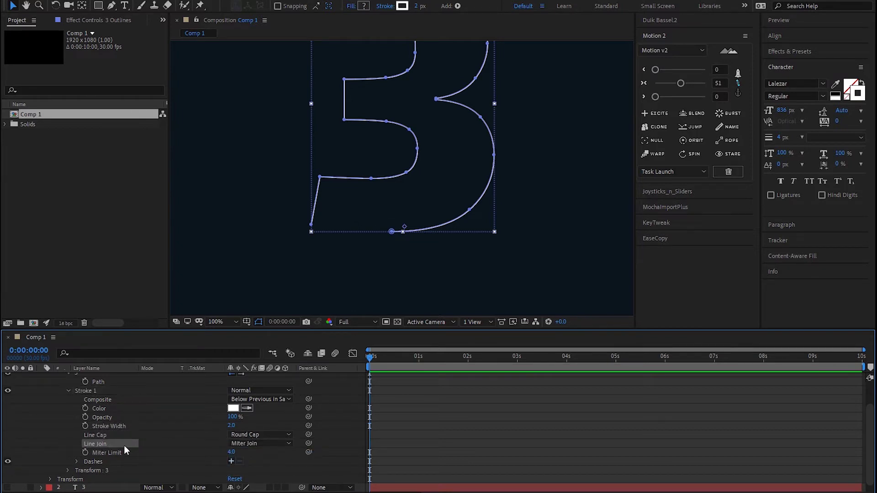
left_click(255, 443)
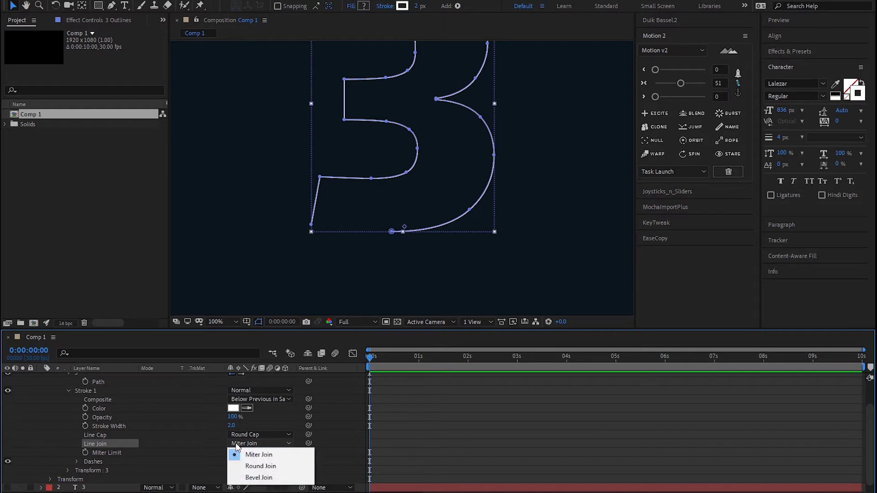
left_click(253, 466)
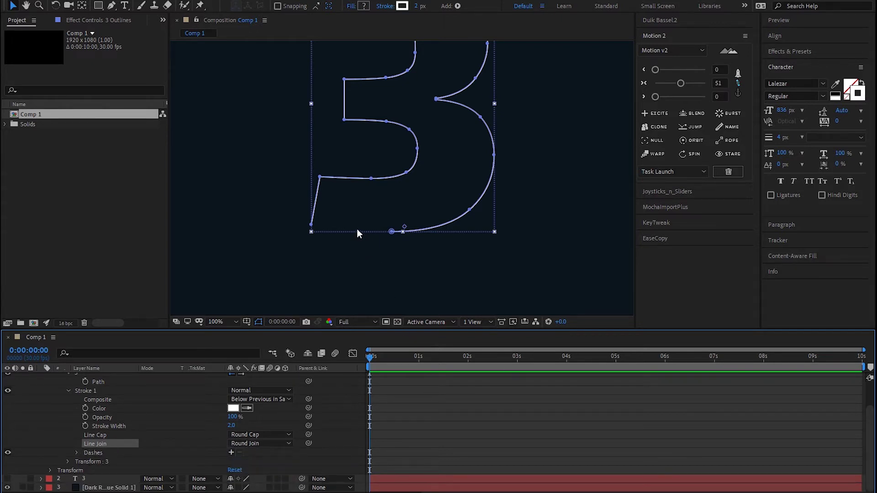
mouse_move(357, 232)
left_mouse_down()
mouse_move(352, 251)
mouse_move(378, 191)
left_mouse_up()
scroll(347, 261, "up", 1)
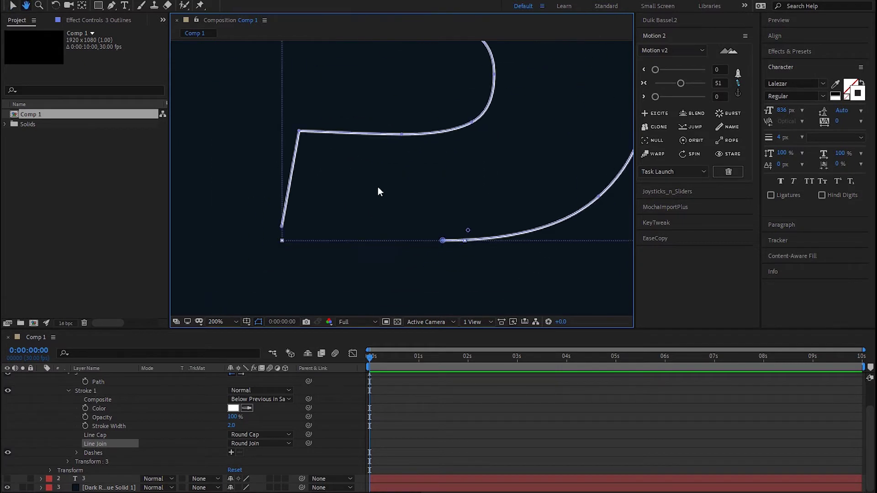
- Extend the path from the 3's lower-left end point with a straight line running left
key("v")
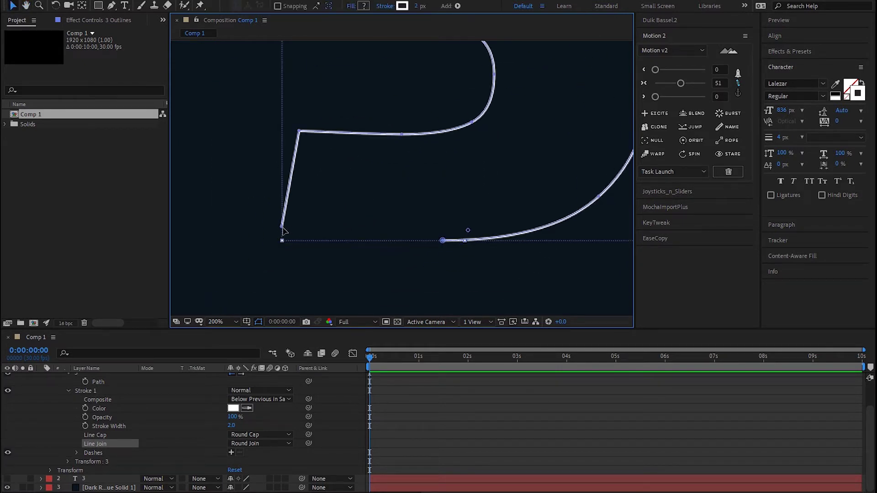
left_click(282, 227)
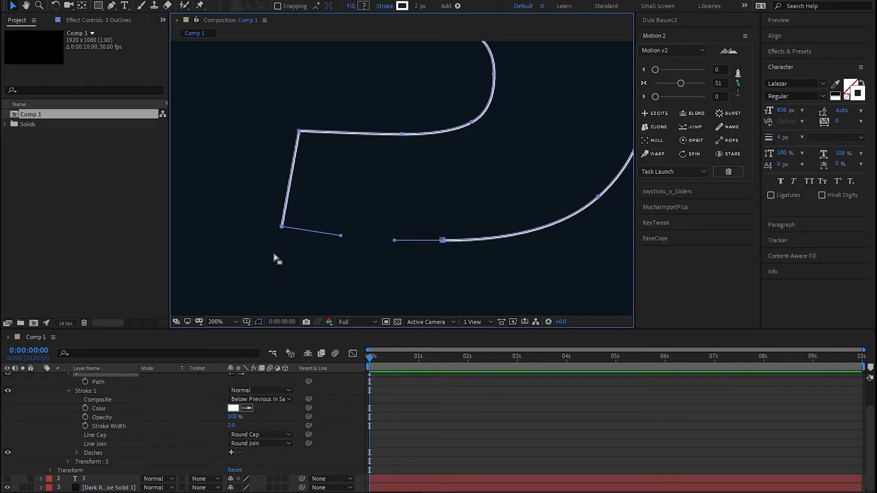
key("h")
mouse_move(275, 254)
left_mouse_down()
mouse_move(442, 236)
mouse_move(465, 226)
mouse_move(533, 225)
mouse_move(416, 219)
left_mouse_up()
scroll(434, 234, "down", 2)
key("g")
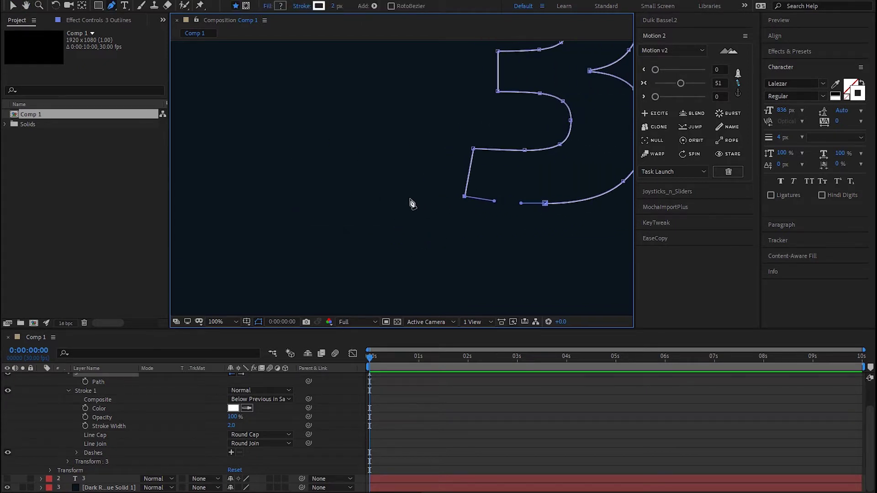
scroll(349, 210, "down", 2)
key("h")
left_click_drag(335, 200, 389, 206)
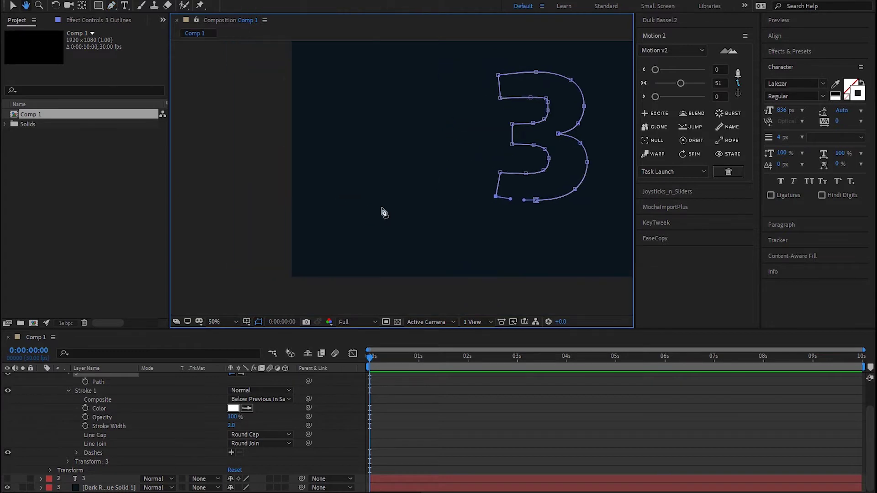
key("g")
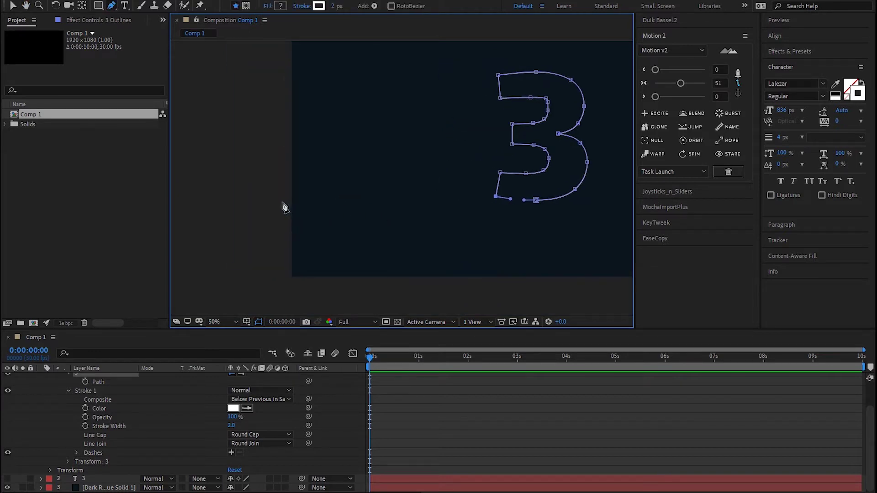
left_click(280, 197)
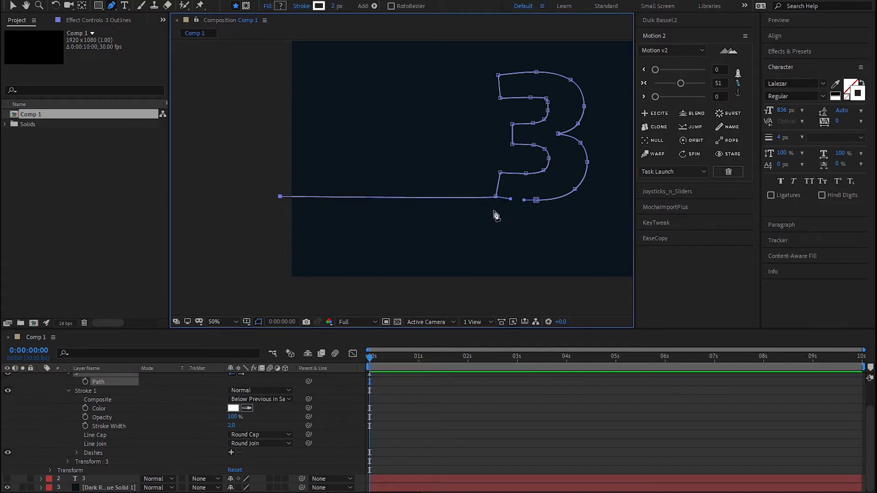
- Add a point just below the 3's bottom end point and make it a sharp corner tick
left_click_drag(518, 214, 410, 217)
scroll(437, 219, "up", 1)
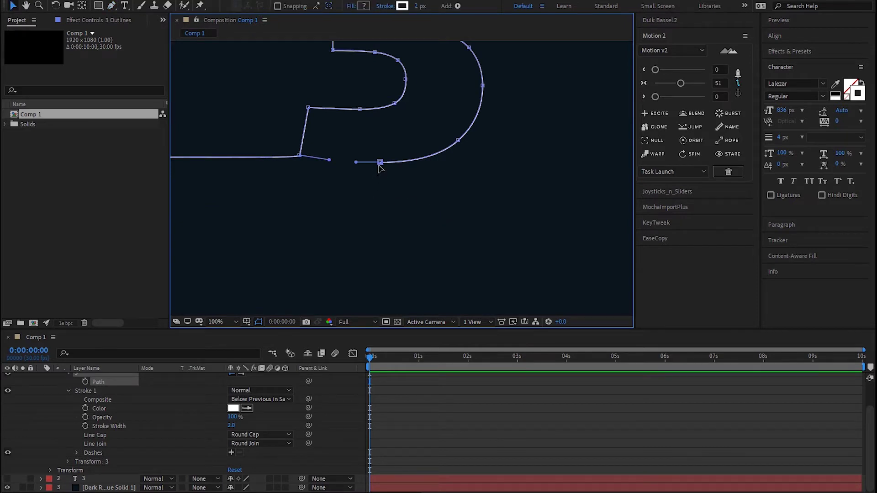
left_click(380, 162)
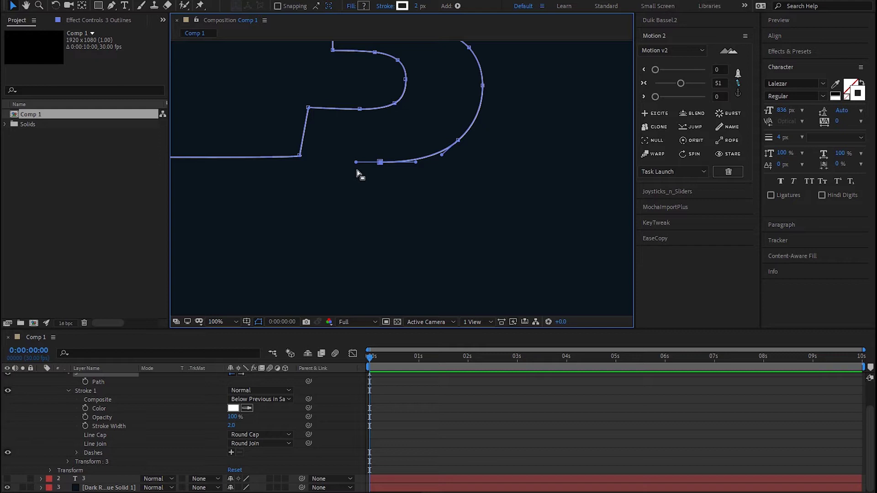
key("g")
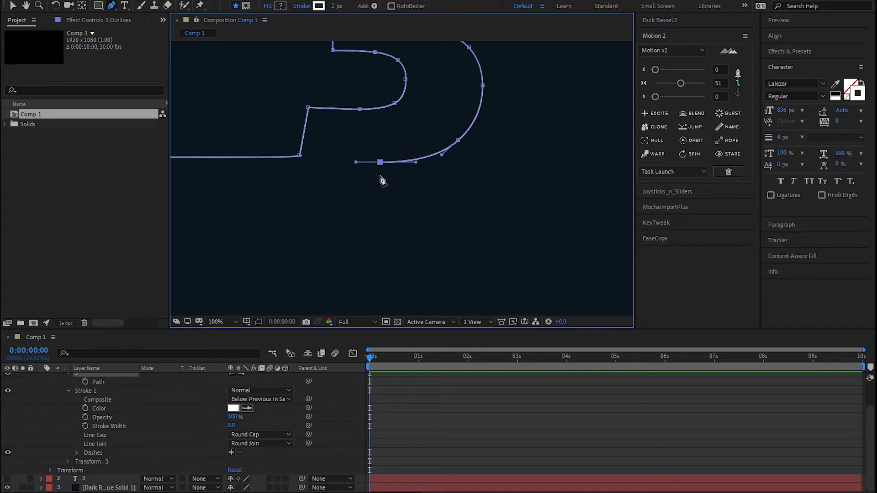
left_click(380, 176)
mouse_move(431, 177)
left_mouse_down()
mouse_move(329, 175)
mouse_move(407, 172)
mouse_move(350, 180)
left_mouse_up()
scroll(356, 172, "up", 2)
scroll(411, 176, "up", 2)
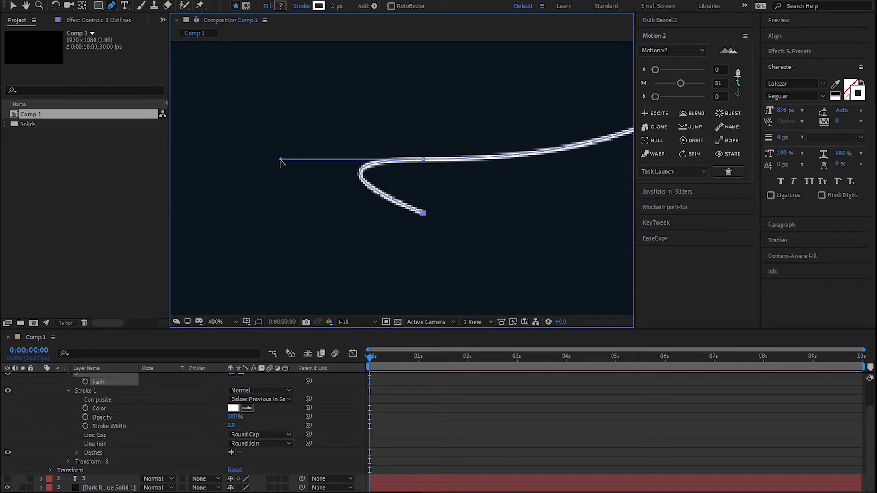
left_click_drag(280, 160, 425, 162)
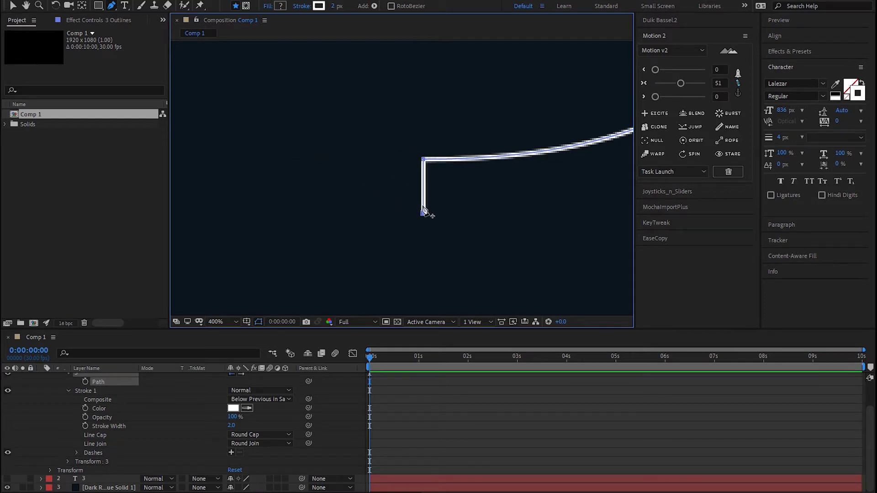
scroll(447, 206, "down", 2)
scroll(423, 196, "down", 2)
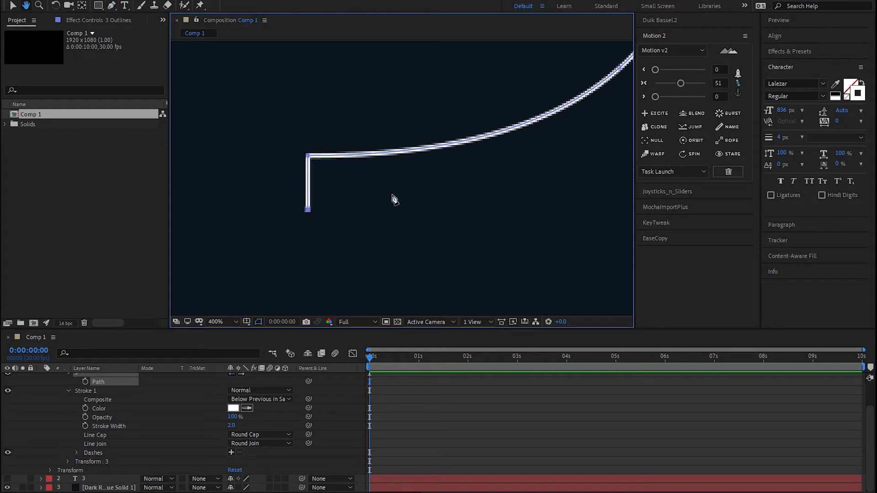
scroll(393, 198, "down", 2)
scroll(411, 194, "down", 1)
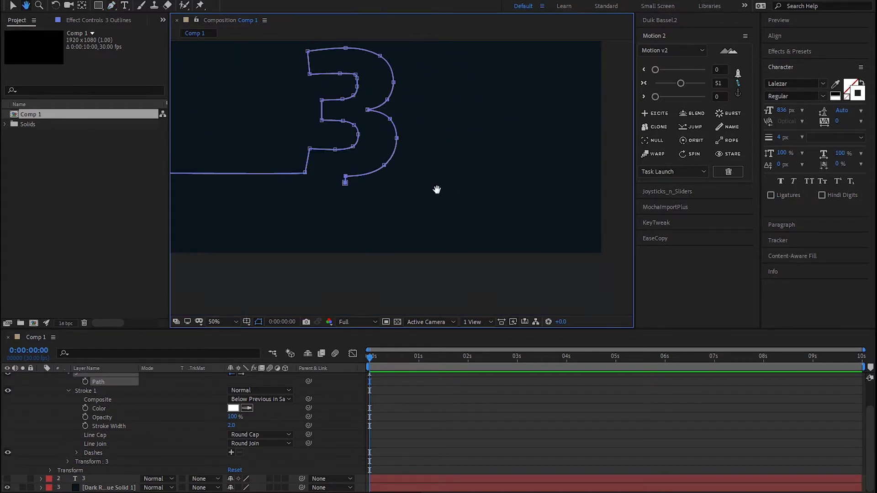
scroll(374, 200, "down", 1)
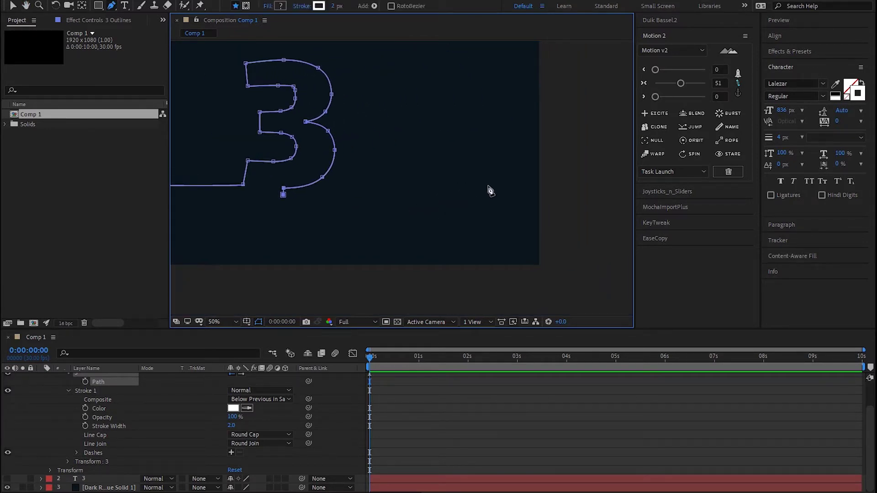
- Extend the path's other end with a long horizontal line to the right past the frame
left_click(551, 194)
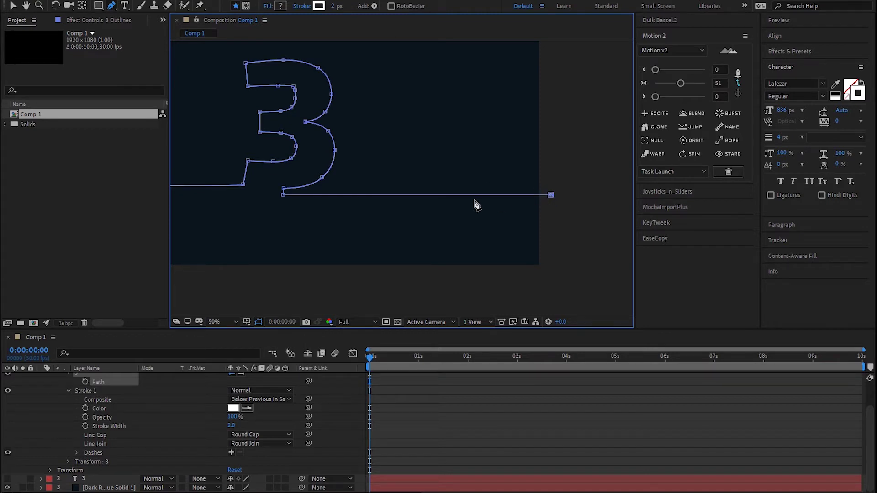
key("space")
left_click_drag(331, 196, 523, 186)
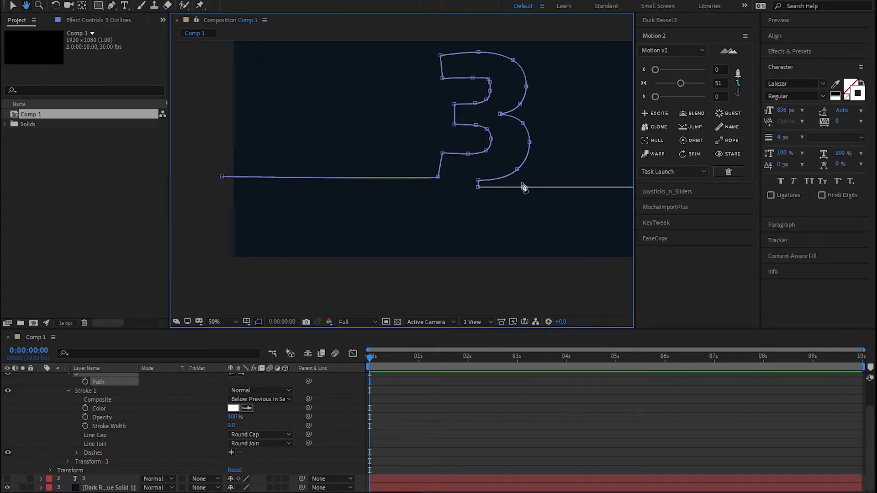
scroll(437, 183, "up", 4)
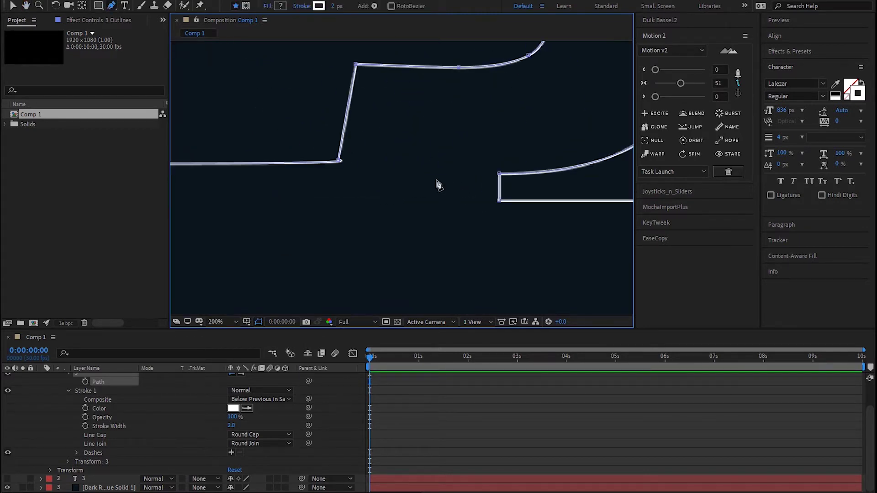
- Straighten the corner where the left line meets the 3 and lower that line level with the right one
left_click(339, 162)
scroll(337, 167, "up", 2)
scroll(331, 163, "up", 2)
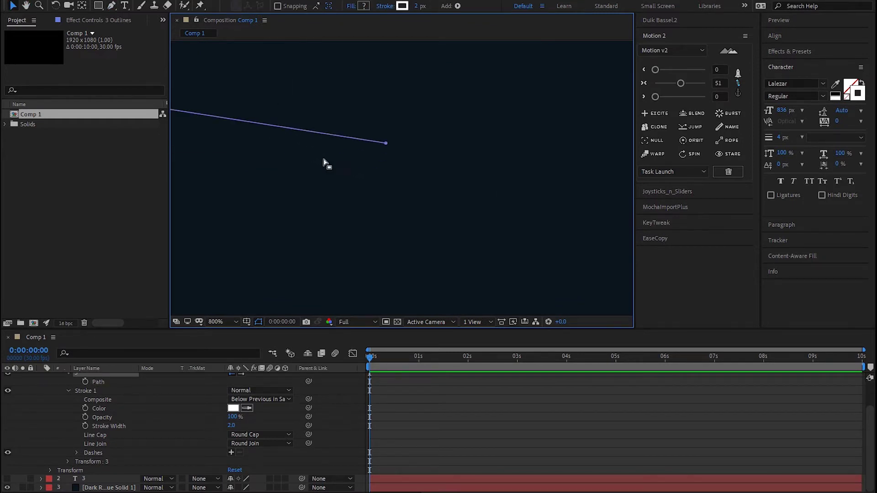
key("space")
mouse_move(272, 144)
left_mouse_down()
mouse_move(503, 198)
mouse_move(488, 200)
left_mouse_up()
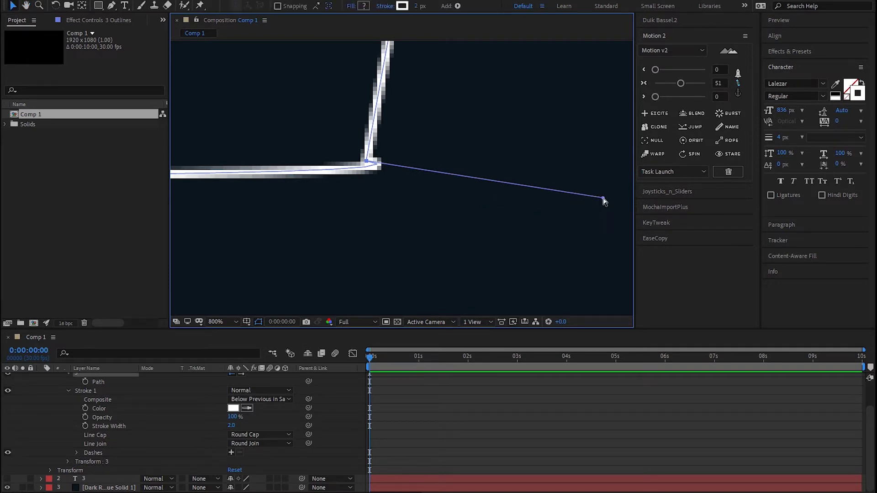
left_click_drag(603, 199, 368, 163)
scroll(368, 163, "down", 2)
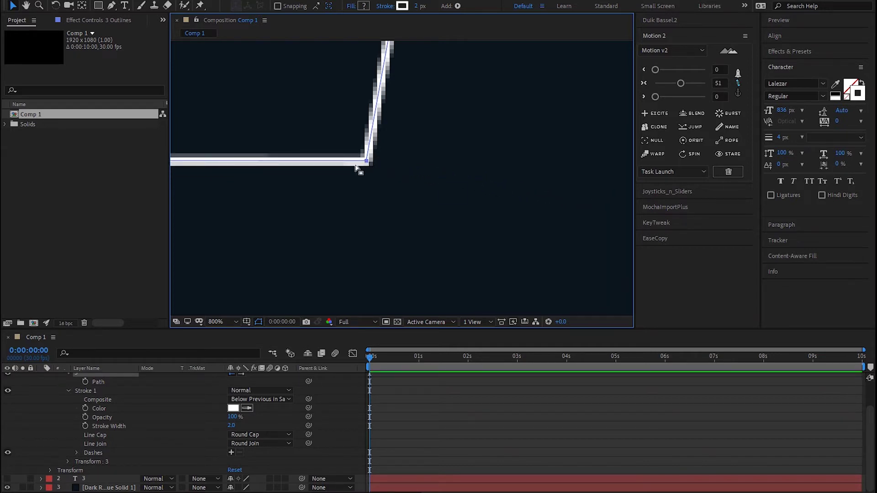
scroll(362, 167, "down", 1)
scroll(358, 168, "down", 1)
scroll(356, 169, "down", 1)
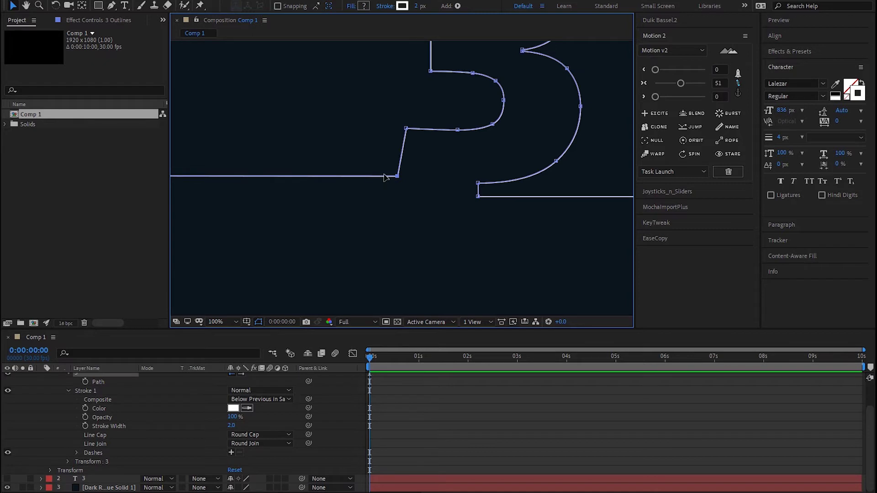
scroll(386, 179, "down", 1)
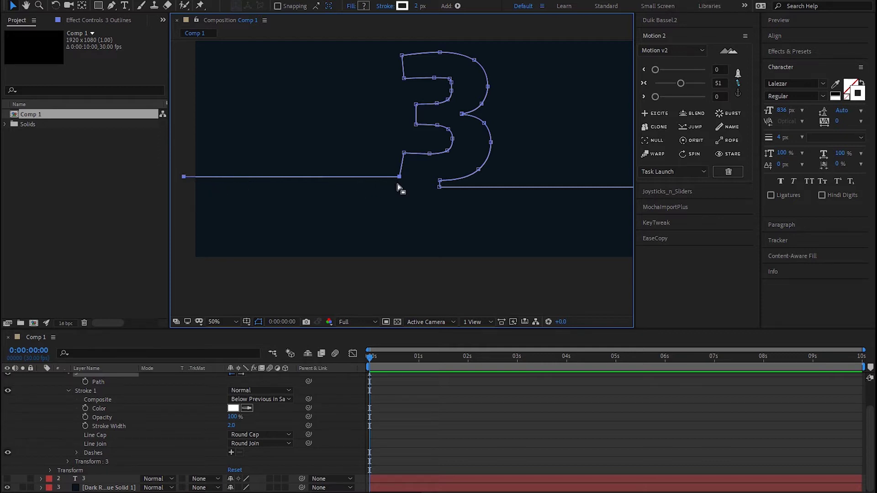
left_click_drag(397, 184, 397, 194)
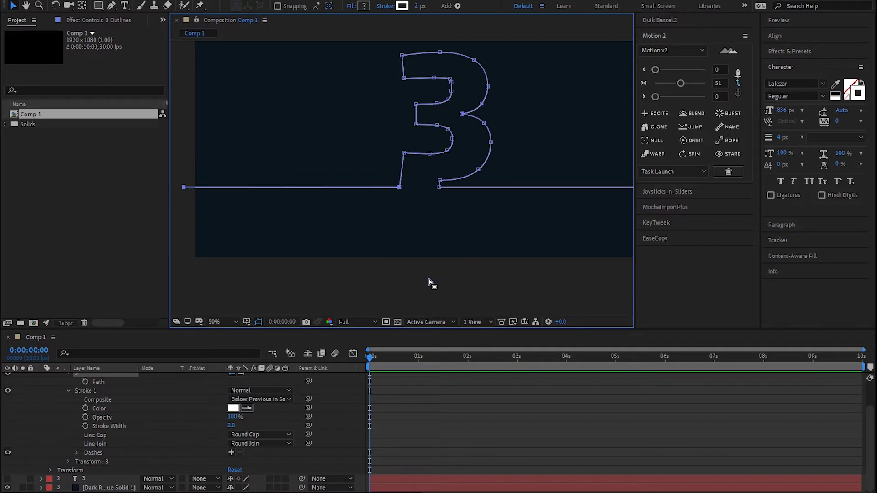
- Fit the composition, select the 3 Outlines Path, and zoom onto the left line with the Pen tool
left_click(436, 395)
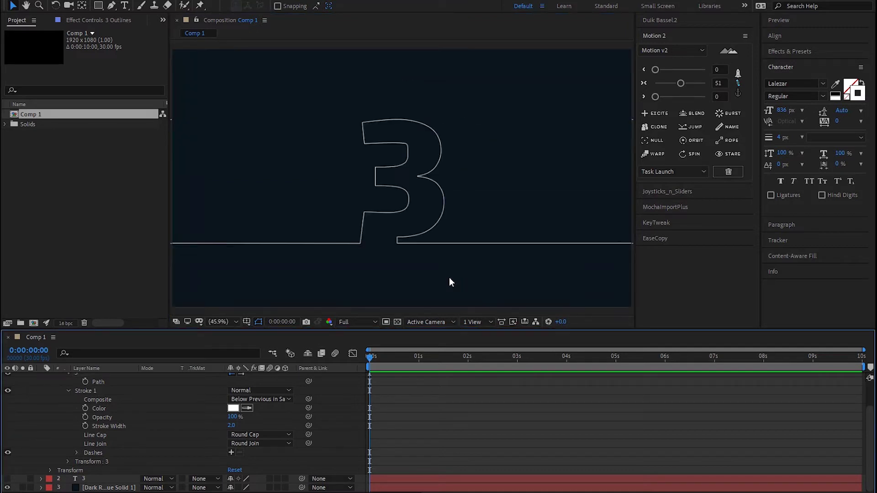
key("shift+slash")
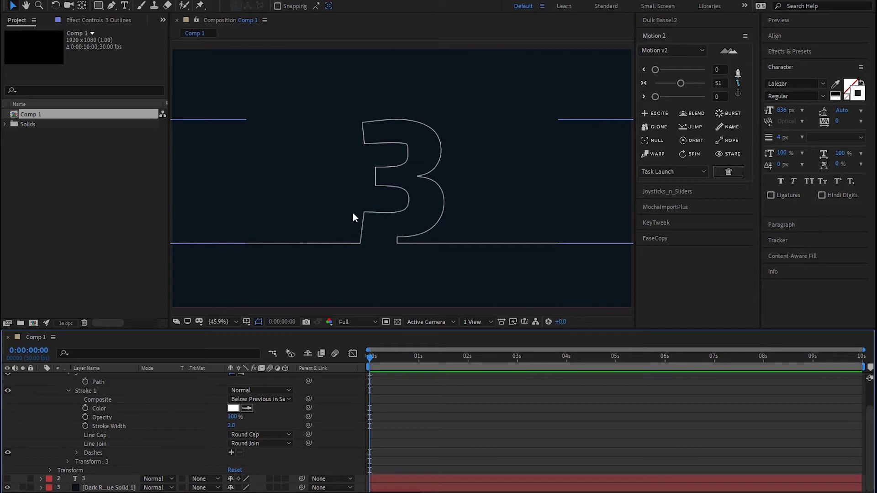
left_click(265, 291)
left_click(148, 413)
scroll(147, 412, "up", 2)
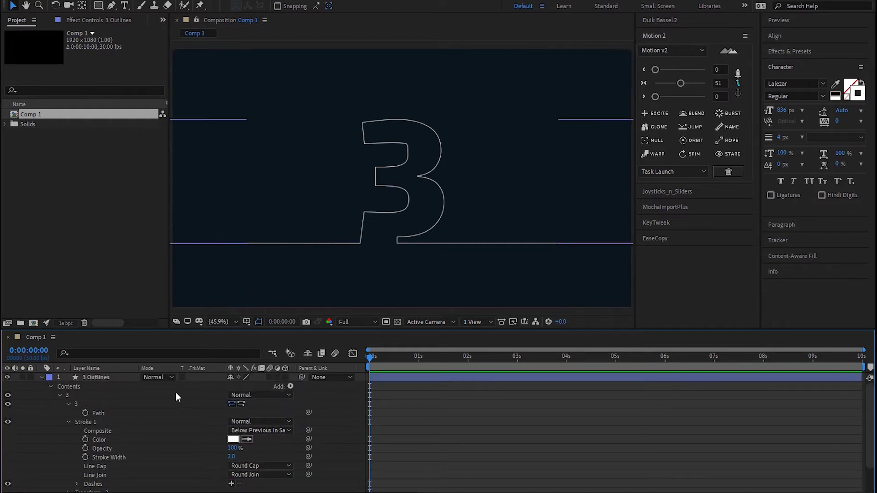
left_click(98, 413)
scroll(332, 235, "up", 3)
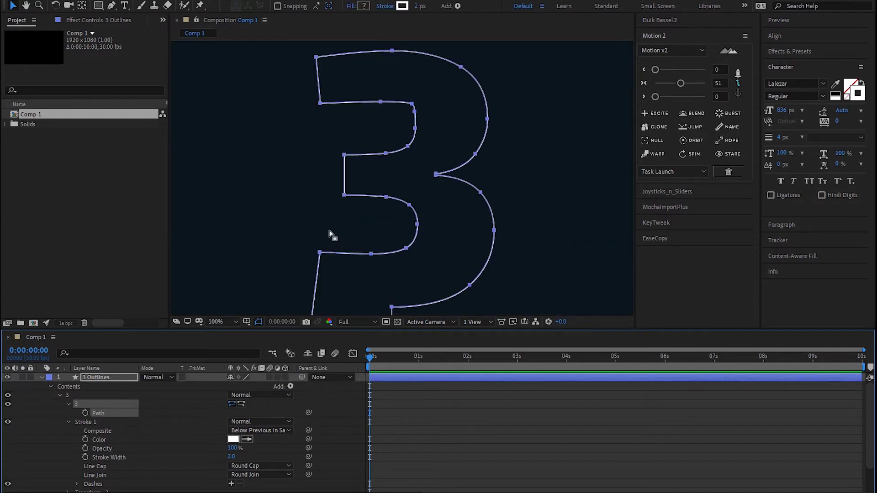
left_click_drag(446, 161, 560, 106)
key("g")
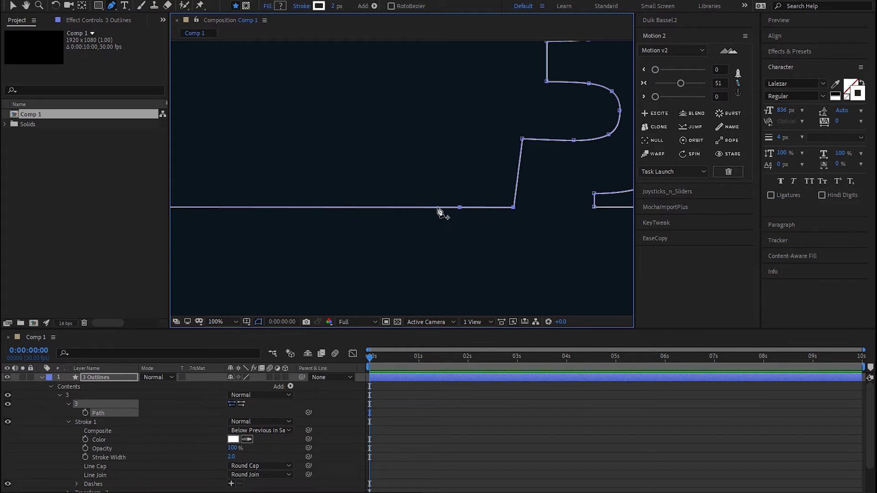
- Add seven vertices along the left horizontal line with the Pen tool
left_click(439, 208)
left_click(402, 207)
left_click(383, 207)
left_click(365, 208)
left_click(346, 207)
left_click(326, 207)
left_click(305, 207)
- Drag the left-line vertices into a V dip, a tall peak and a second dip
key("v")
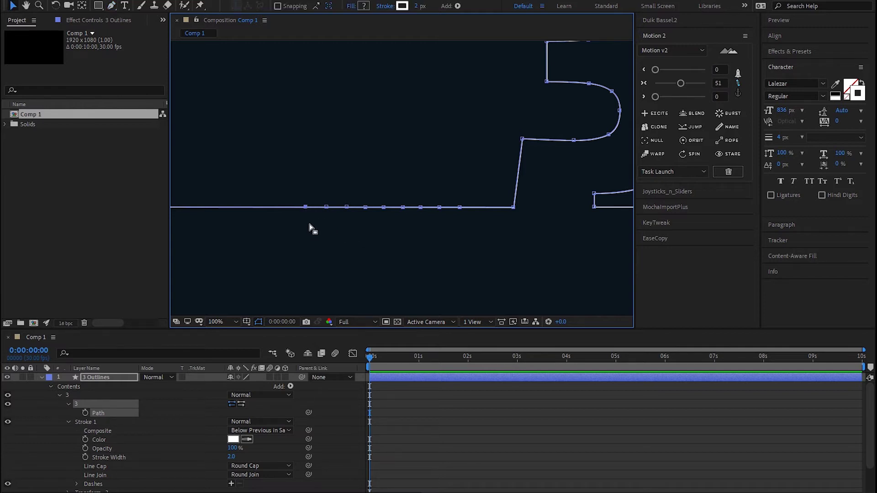
left_click(440, 208)
left_click_drag(440, 207, 440, 262)
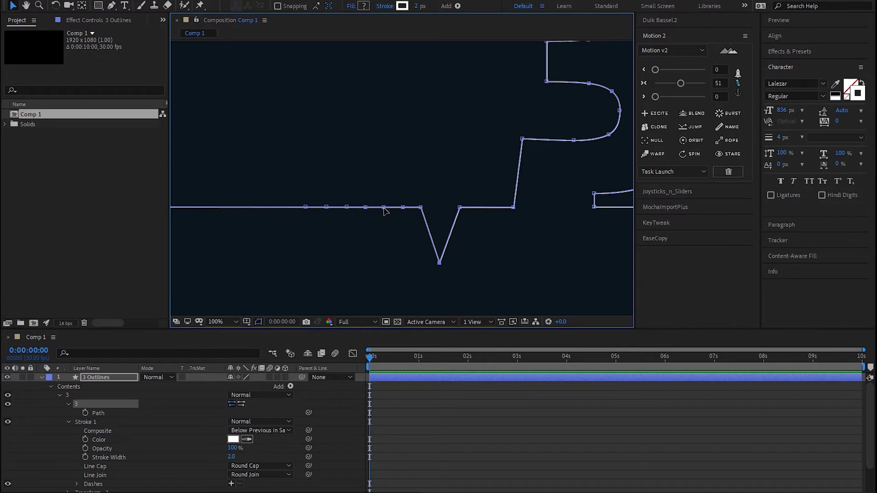
left_click_drag(383, 208, 383, 90)
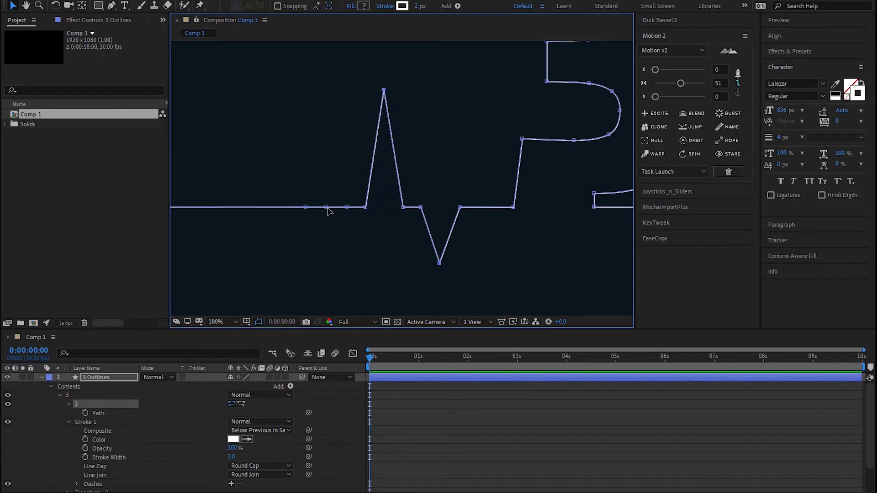
left_click_drag(326, 207, 326, 279)
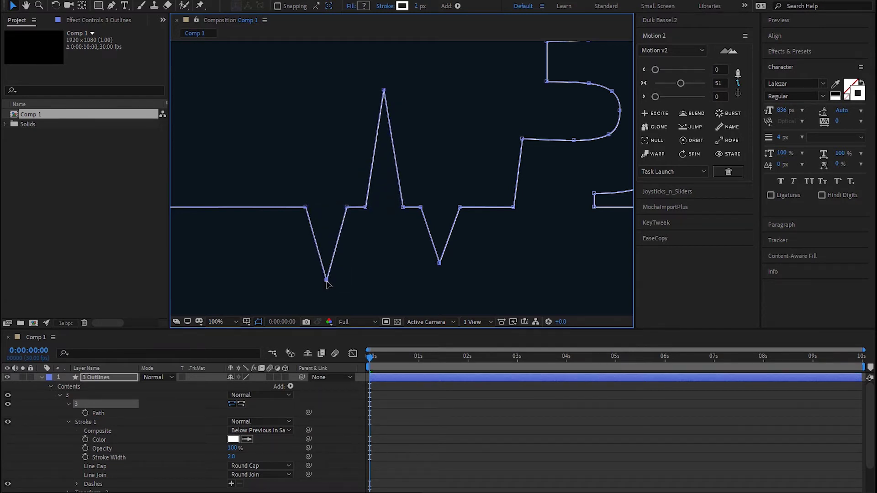
left_click_drag(579, 230, 374, 217)
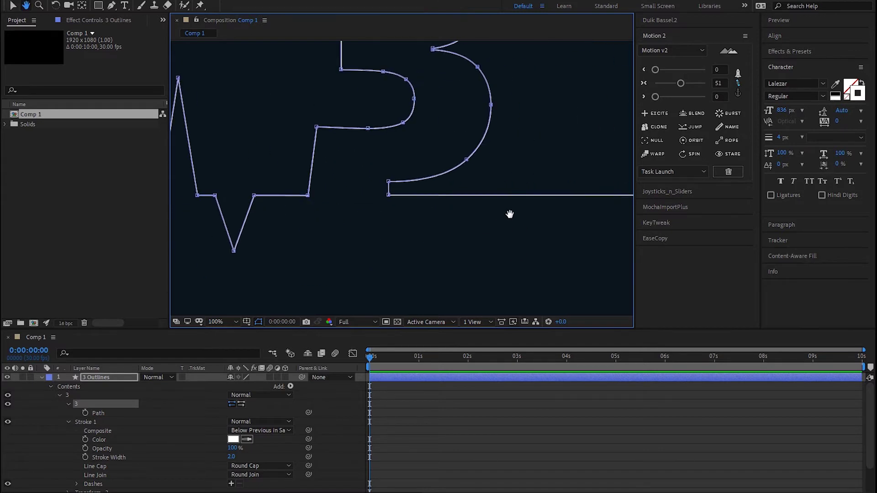
left_click_drag(510, 214, 334, 227)
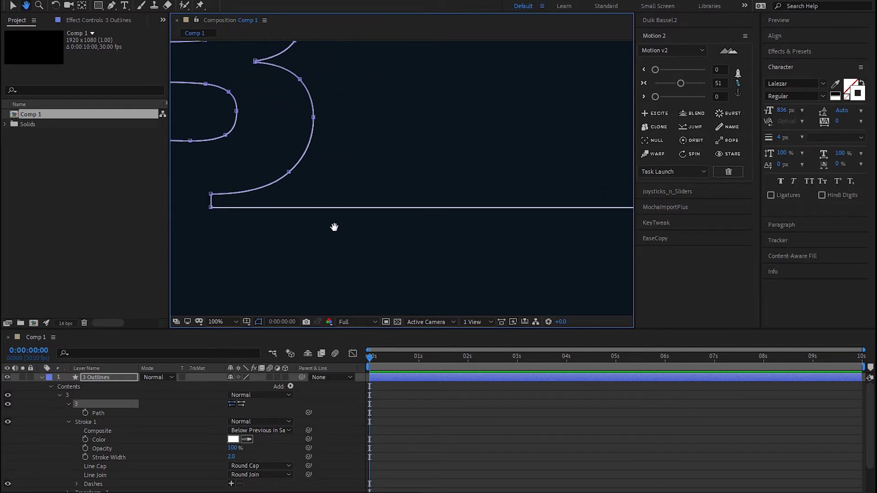
- Add nine vertices along the right horizontal line with the Pen tool
key("g")
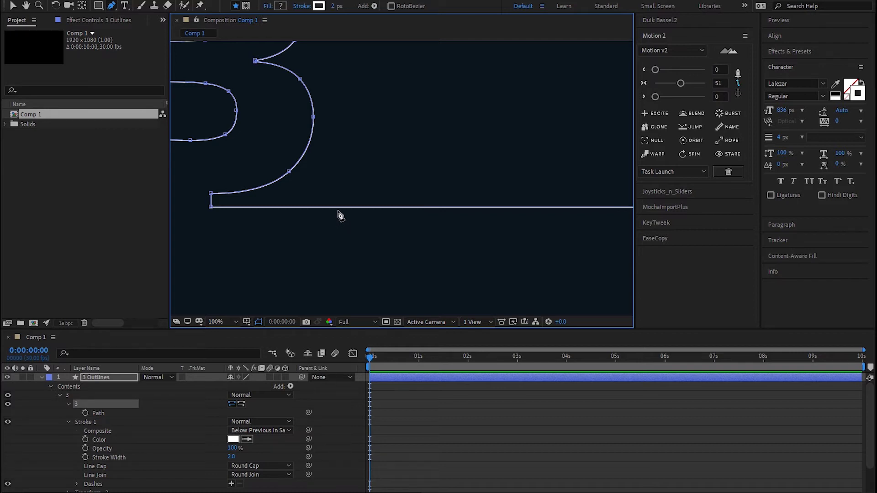
left_click(357, 207)
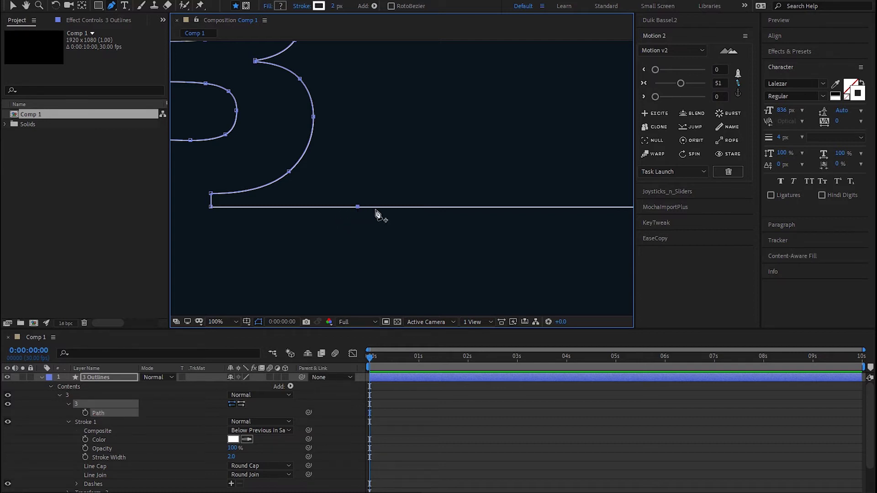
left_click(377, 207)
left_click(397, 207)
left_click(416, 207)
left_click(436, 207)
left_click(455, 207)
left_click(475, 207)
left_click(497, 207)
left_click(522, 207)
- Drag the right-line vertices into two dips around a tall spike, nudging the second dip's corners
key("v")
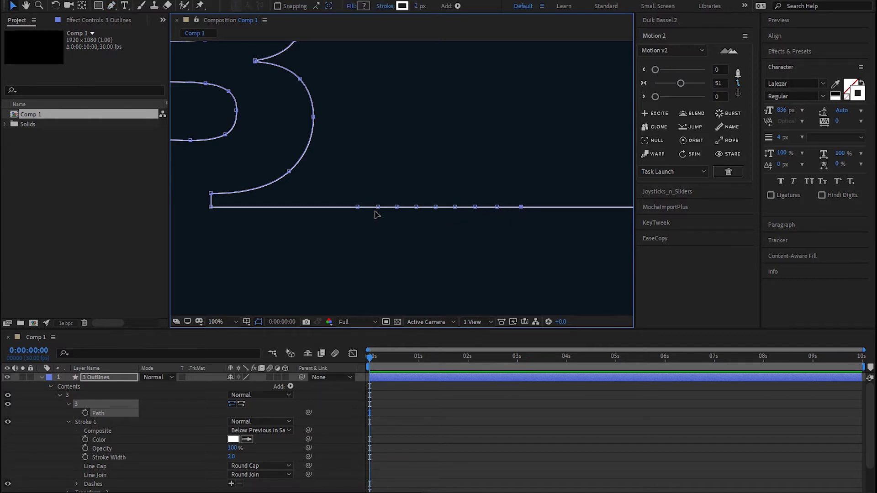
left_click_drag(379, 208, 377, 261)
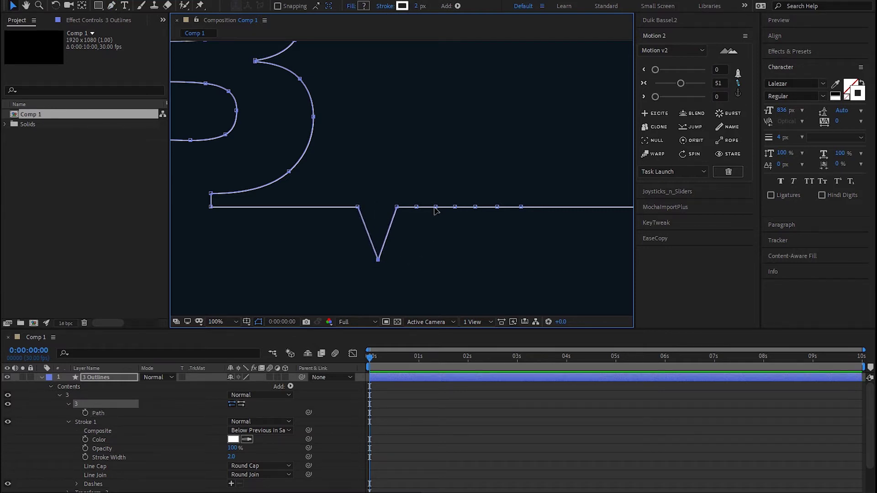
left_click_drag(435, 208, 436, 79)
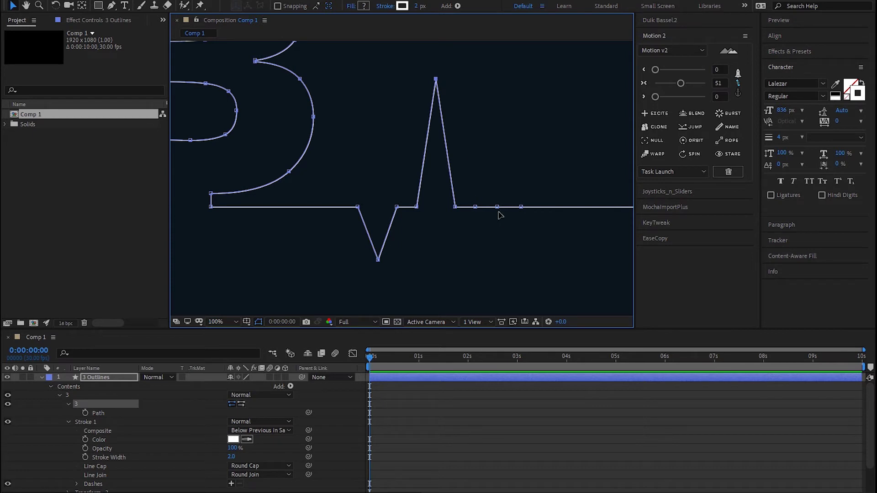
left_click_drag(498, 208, 497, 260)
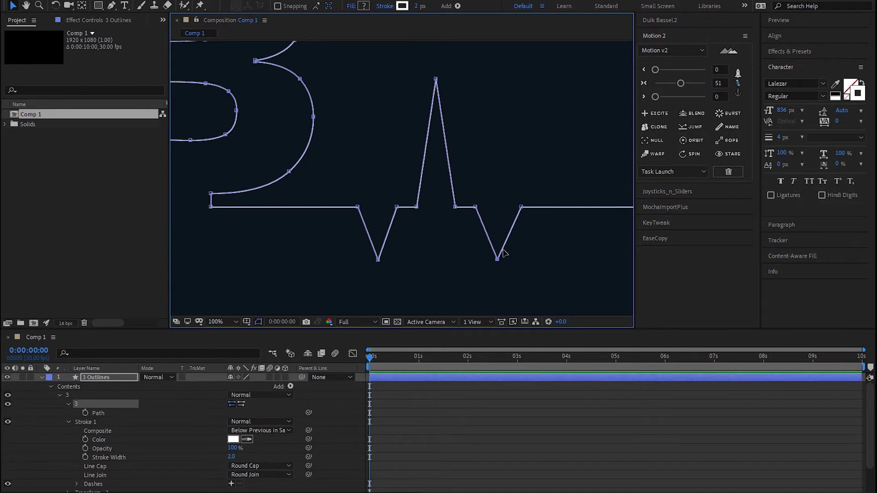
scroll(507, 230, "right", 2)
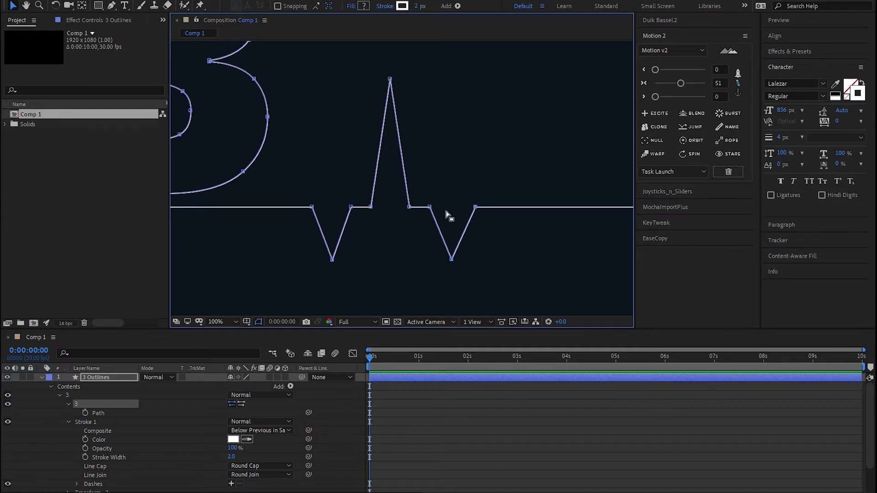
key("Left")
key("Left")
key("Left")
key("Left")
key("Left")
key("Left")
key("Left")
key("Left")
key("Left")
key("Right")
key("Right")
key("Right")
key("Right")
key("Right")
key("Right")
key("Right")
key("Right")
key("Right")
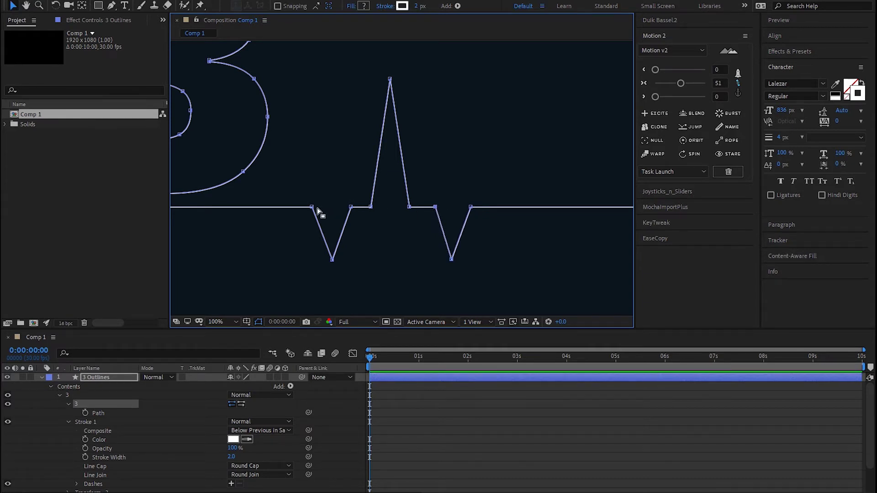
key("Right")
key("Right")
key("Right")
key("Right")
key("Right")
key("Right")
key("Right")
key("Right")
key("Right")
key("Right")
key("Right")
key("comma")
key("comma")
- Nudge the corner points on either side of the left heartbeat's first dip inward
left_click_drag(304, 215, 402, 198)
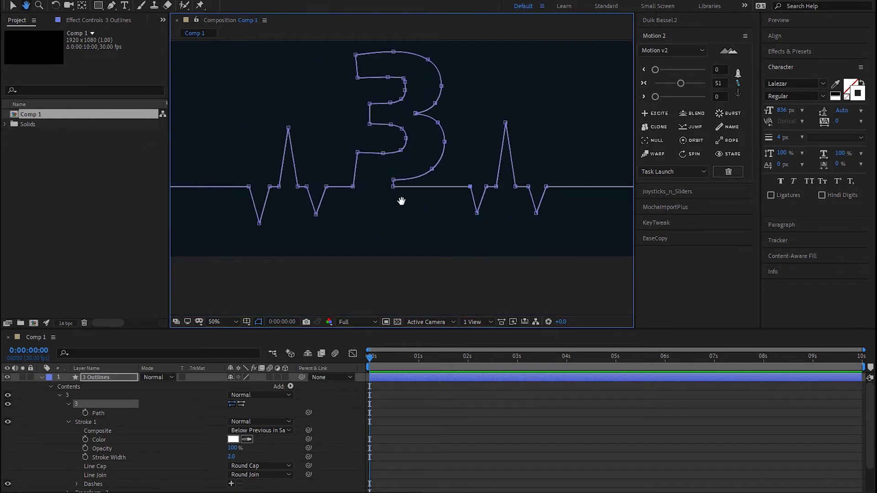
left_click(249, 186)
key("Right")
key("Right")
key("Right")
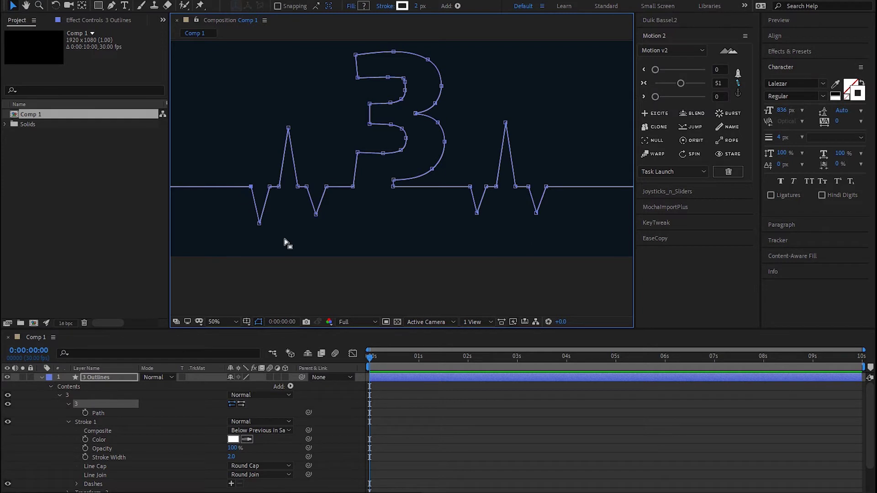
left_click(270, 187)
key("Left")
key("Left")
key("Left")
- Fit the composition in view, collapse Stroke 1 and select the 3 shape group
left_click(452, 419)
key("shift+slash")
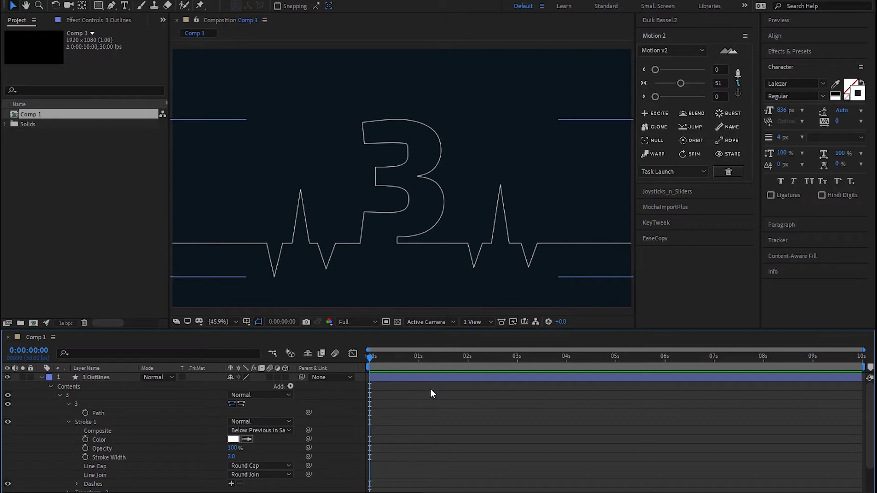
left_click(69, 422)
left_click(65, 395)
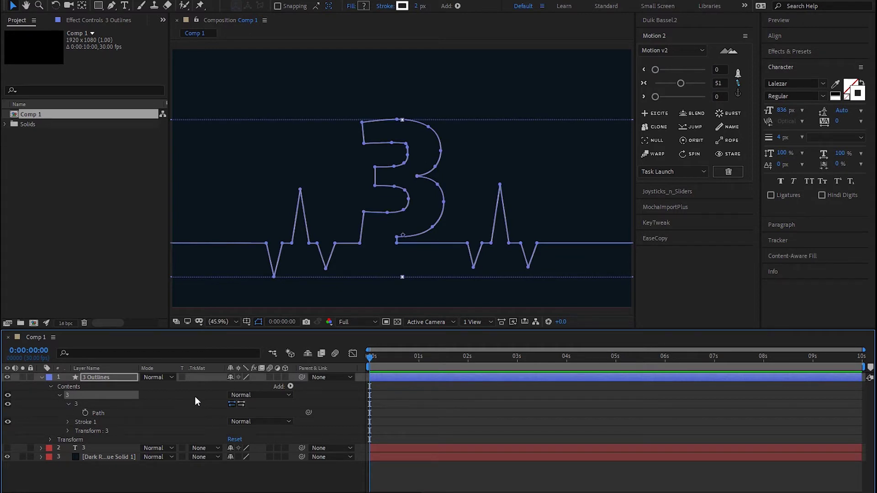
- Add a Trim Paths operator to the 3 group from the Add menu
left_click(290, 387)
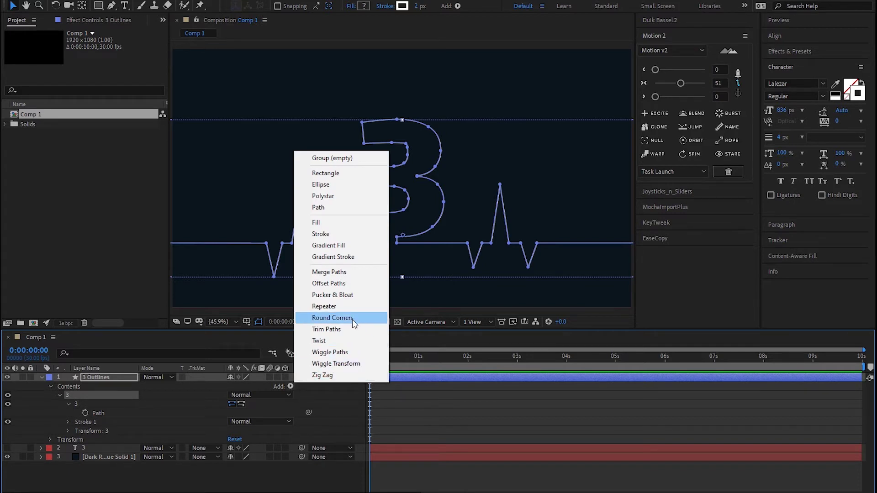
left_click(327, 329)
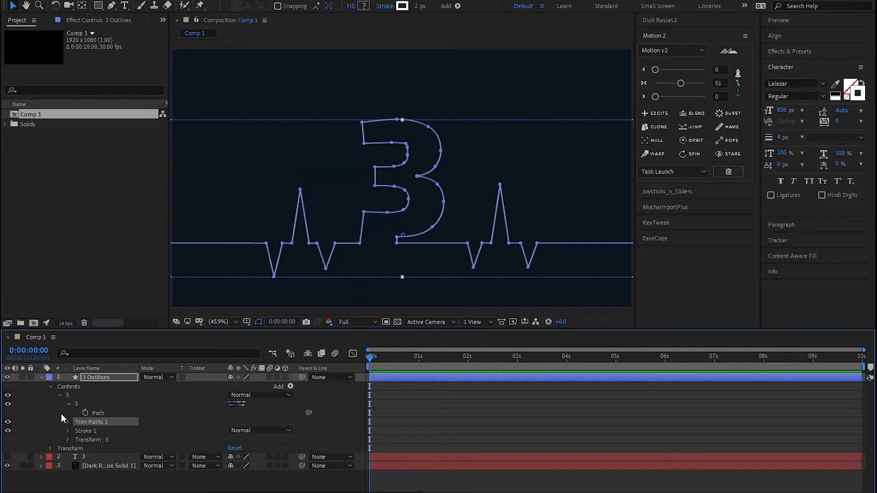
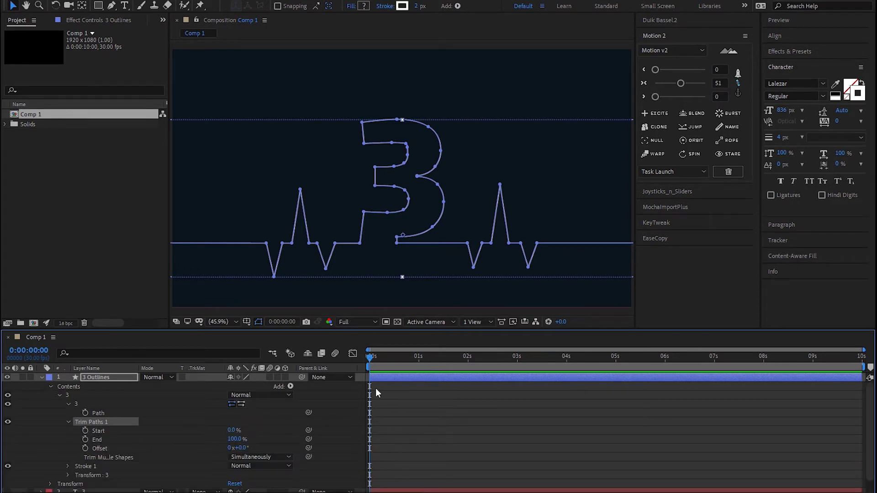
- Keyframe Trim Paths Start and End at 0% at 0 seconds
left_click(85, 430)
left_click(85, 440)
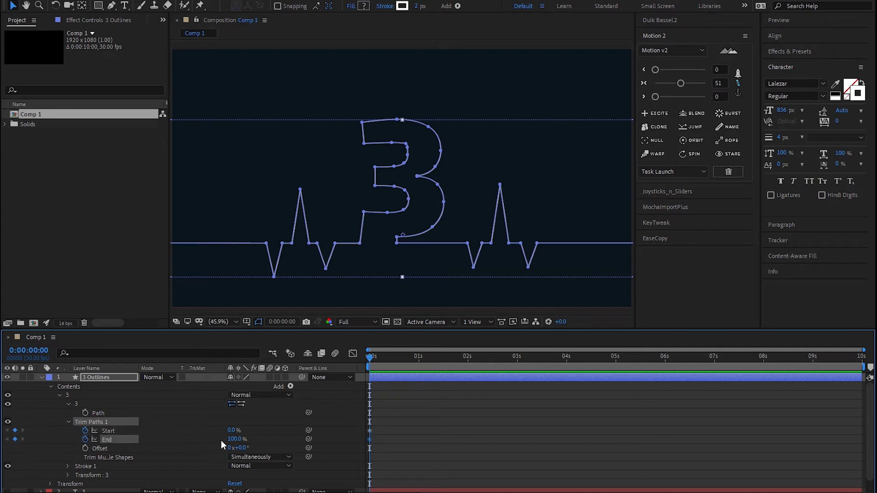
left_click(234, 439)
type("0")
key("Return")
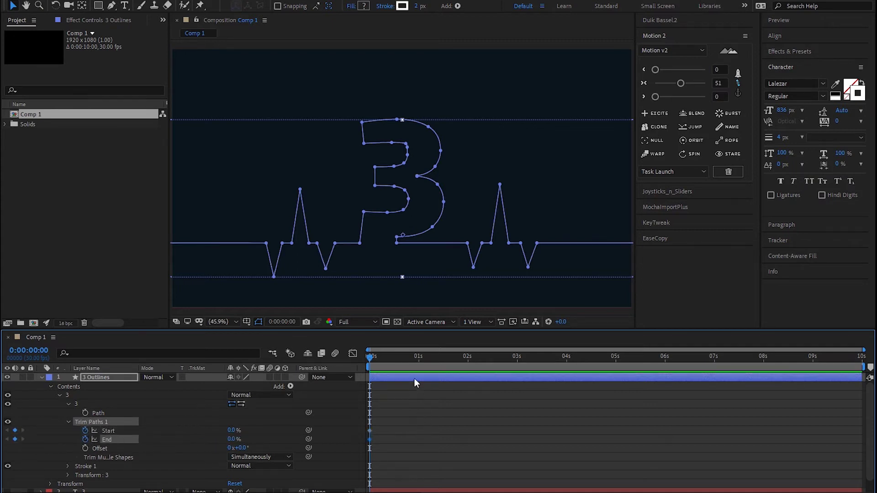
- At 1 second, raise both Trim Paths Start and End to 100%
left_click(418, 359)
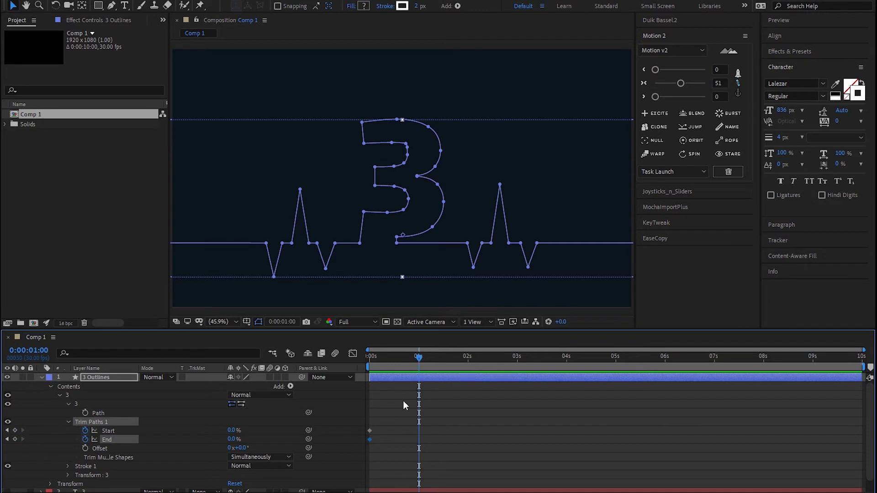
scroll(401, 401, "up", 1)
key("h")
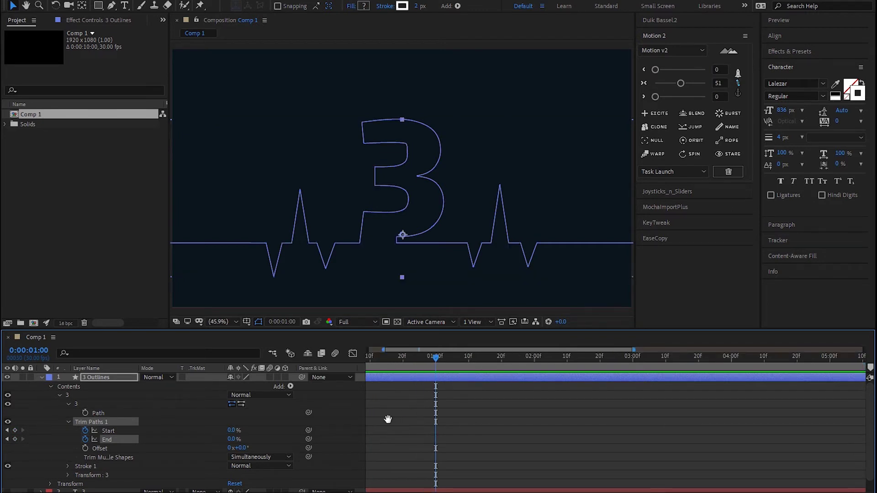
key("v")
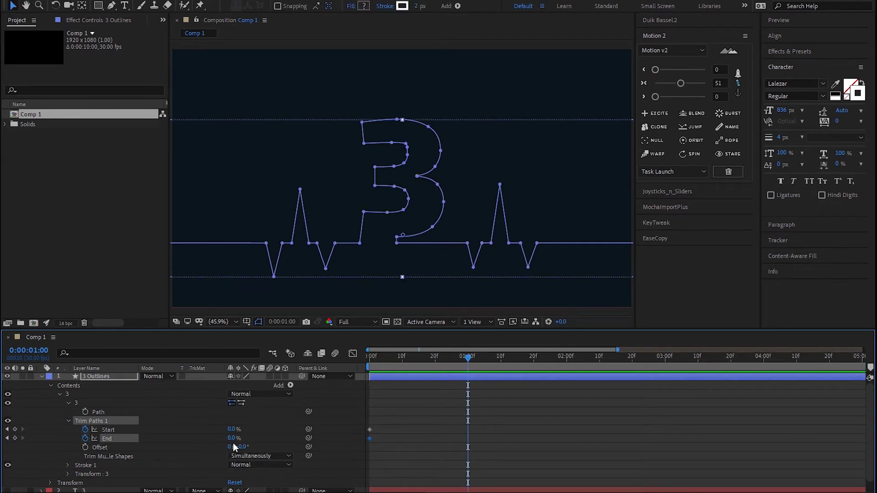
mouse_move(232, 438)
left_mouse_down()
mouse_move(311, 438)
mouse_move(283, 429)
left_mouse_up()
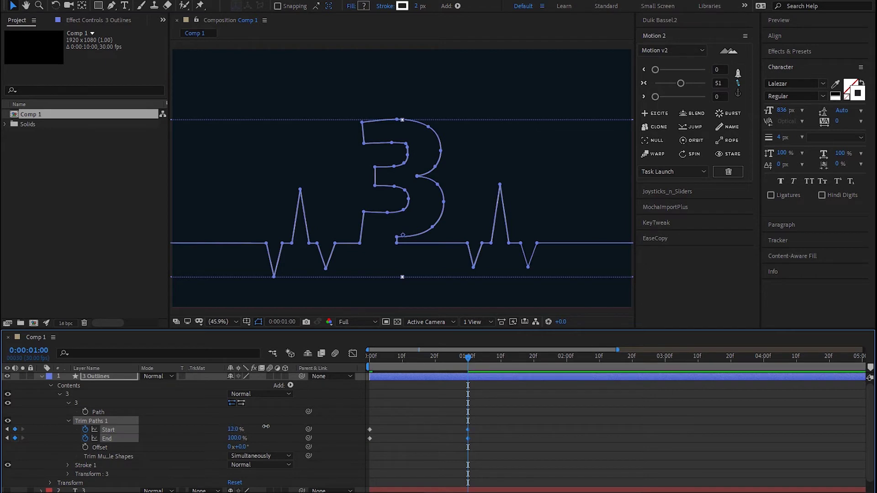
- Apply Easy Ease to all trim keyframes, then select the End keyframes
left_click_drag(486, 426, 317, 454)
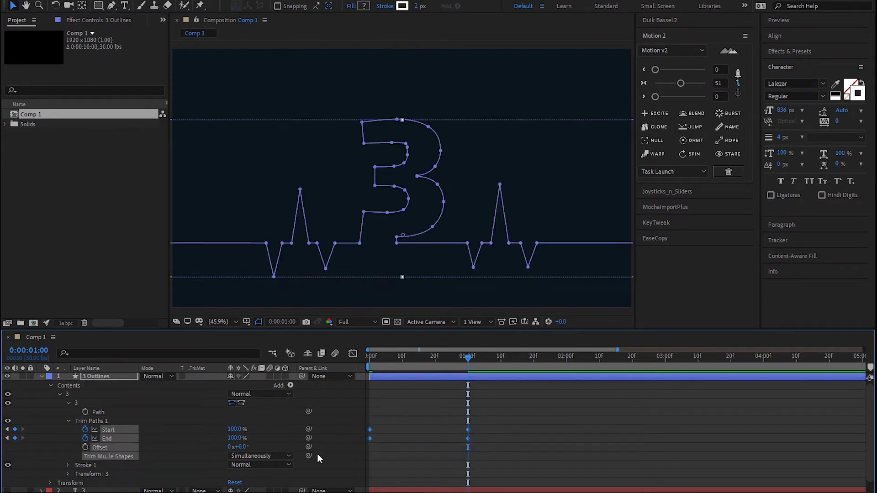
key("F9")
left_click_drag(487, 436, 361, 445)
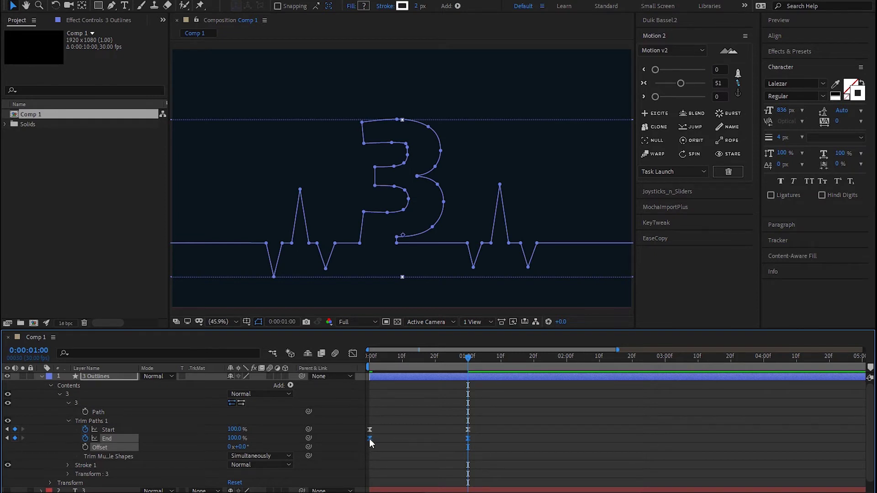
- Shift the trim End keyframes 3 frames later and scrub to check the stroke
left_click_drag(370, 438, 380, 437)
left_click(390, 402)
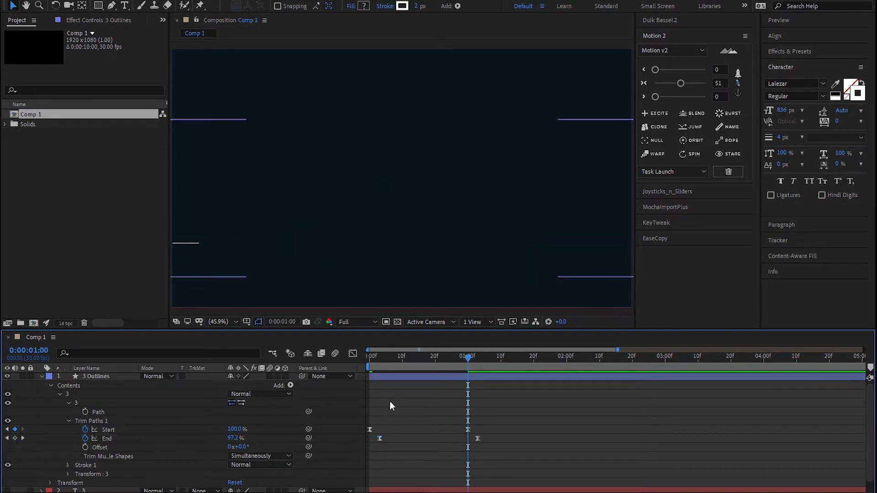
left_click_drag(371, 360, 412, 376)
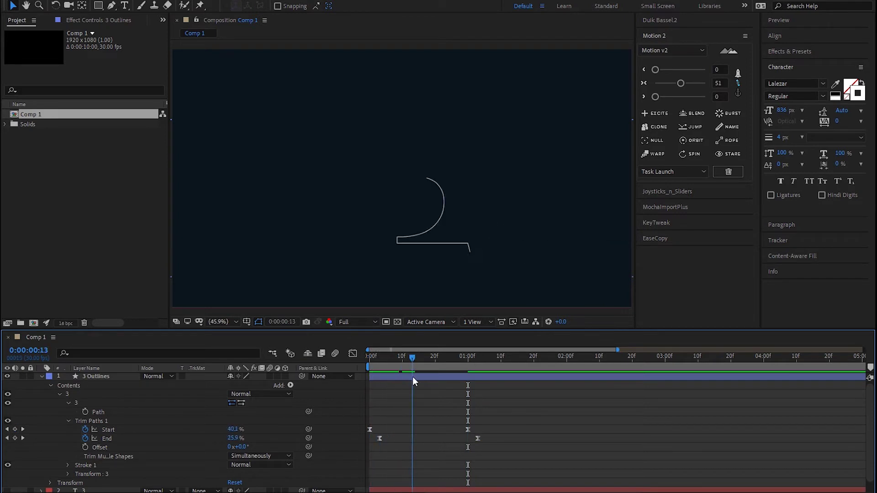
mouse_move(412, 377)
left_mouse_down()
mouse_move(471, 394)
mouse_move(391, 402)
mouse_move(442, 406)
left_mouse_up()
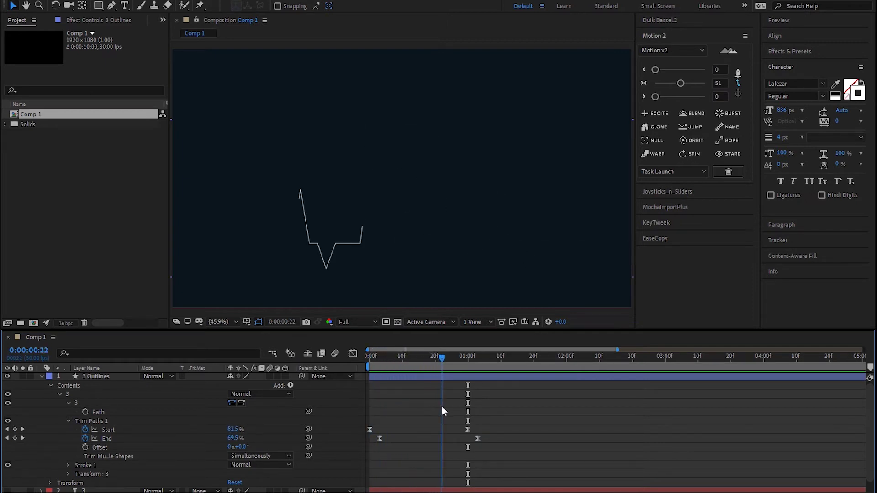
- Turn on Reverse Path Direction, preview the stroke, and show only animated properties
left_click(241, 404)
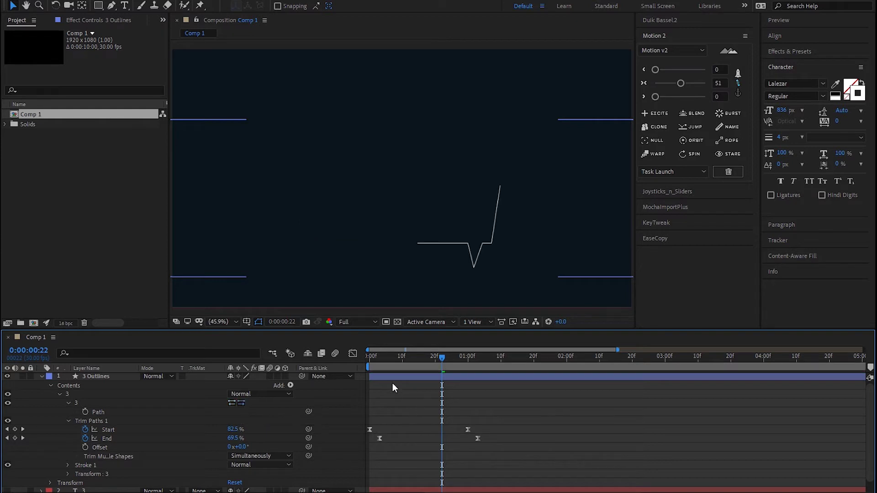
left_click(368, 361)
left_click_drag(368, 360, 479, 390)
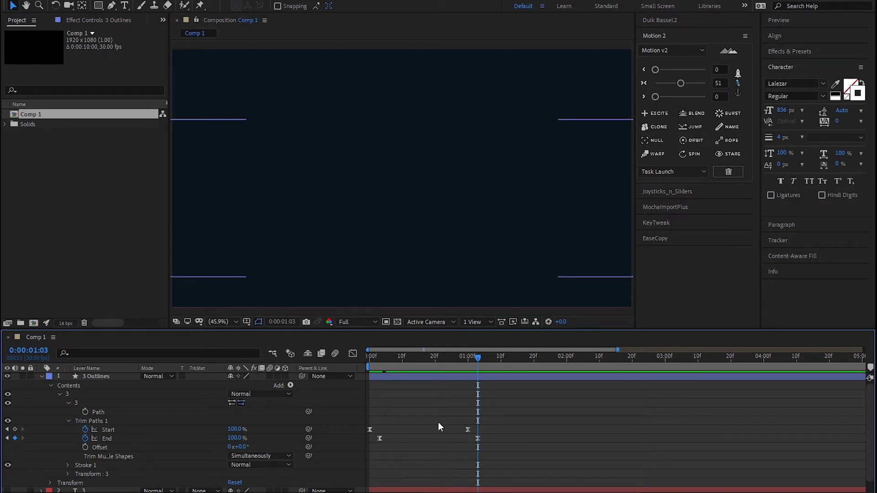
key("u")
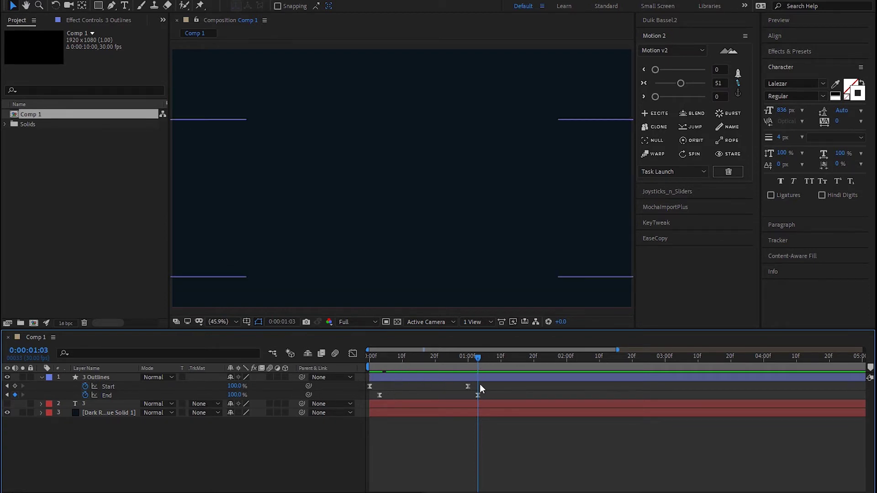
- End the 3 Outlines layer at 1:03 with Alt+] and open Pre-compose
left_click(448, 377)
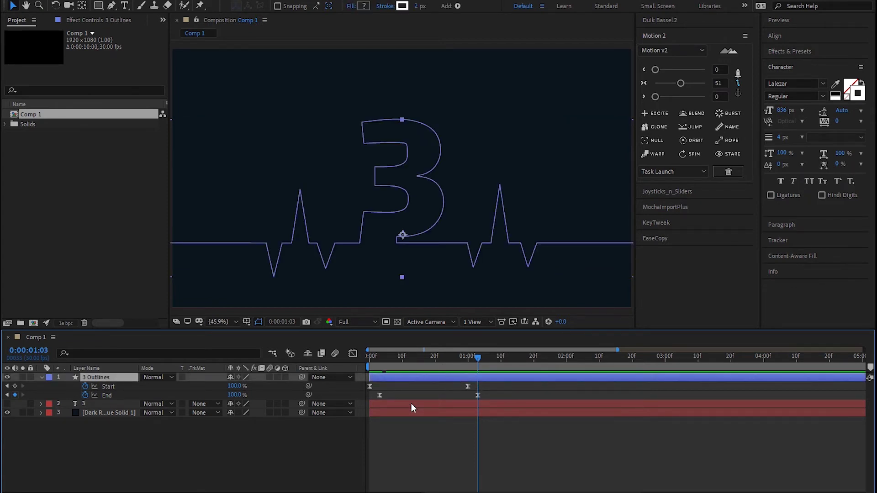
key("alt+bracketright")
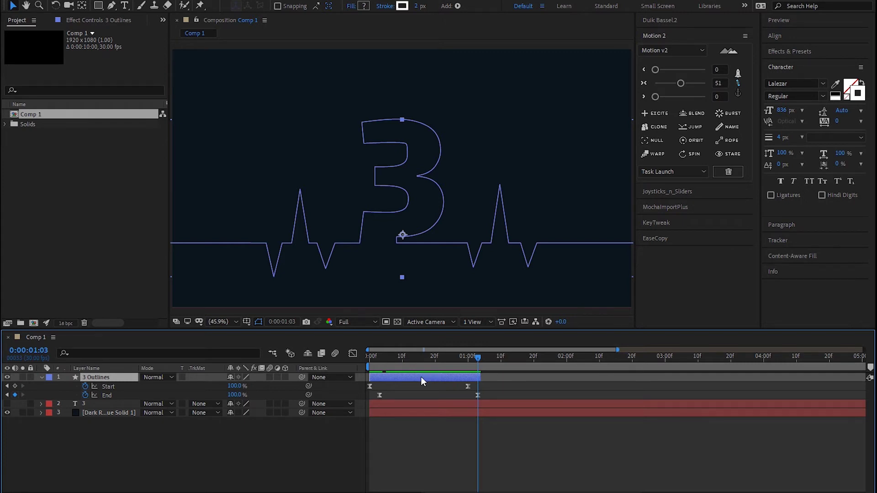
key("ctrl+shift+c")
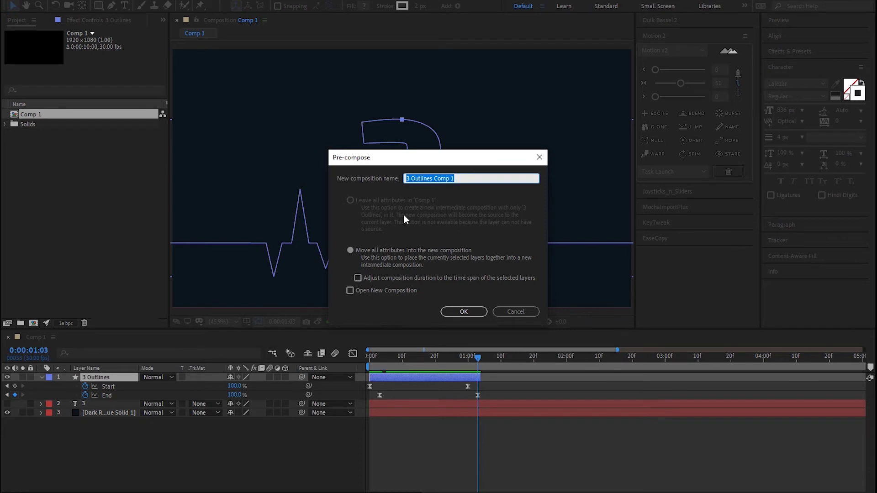
- Pre-compose into 3 Outlines Comp 1, then trim that comp to a 0:00:01:04 work area
left_click(474, 311)
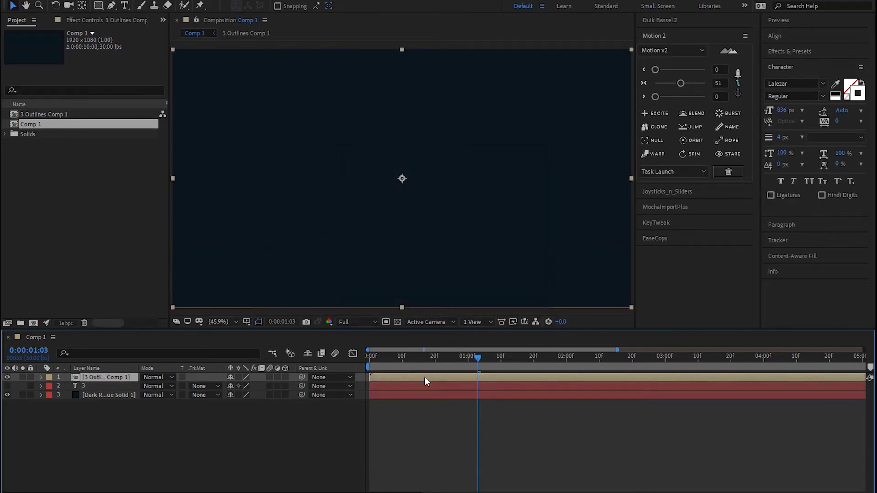
double_click(420, 378)
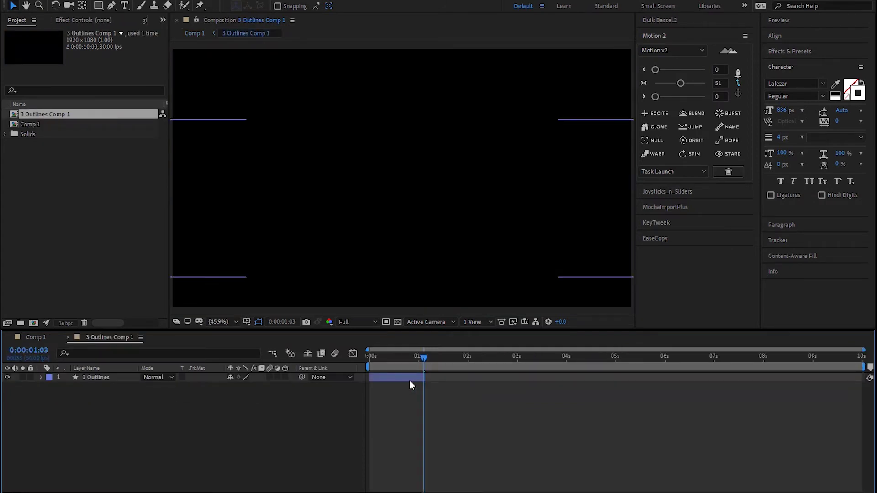
key("n")
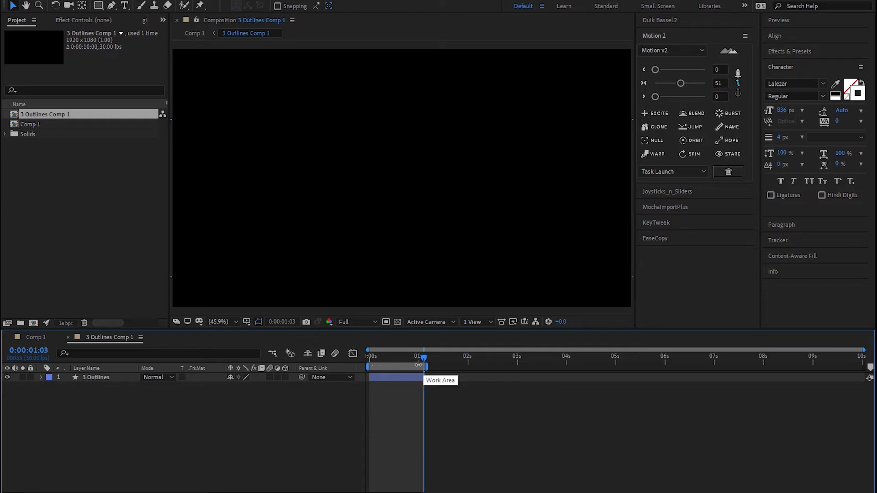
right_click(395, 367)
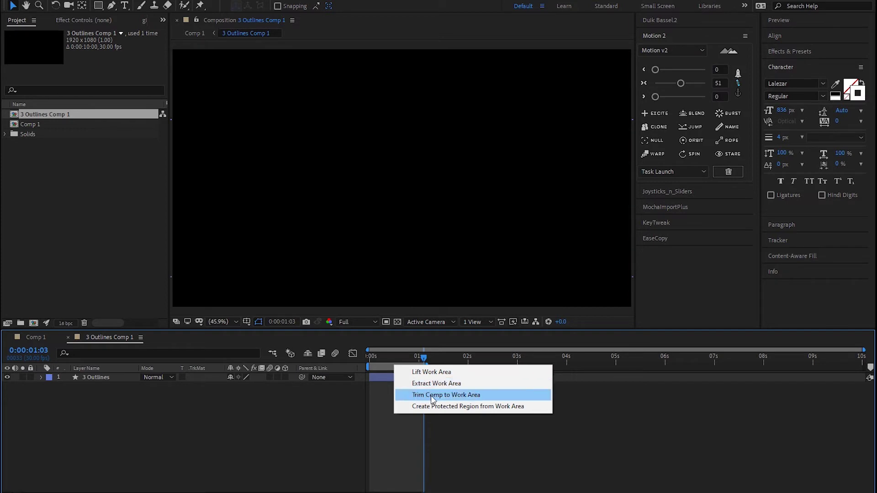
left_click(444, 397)
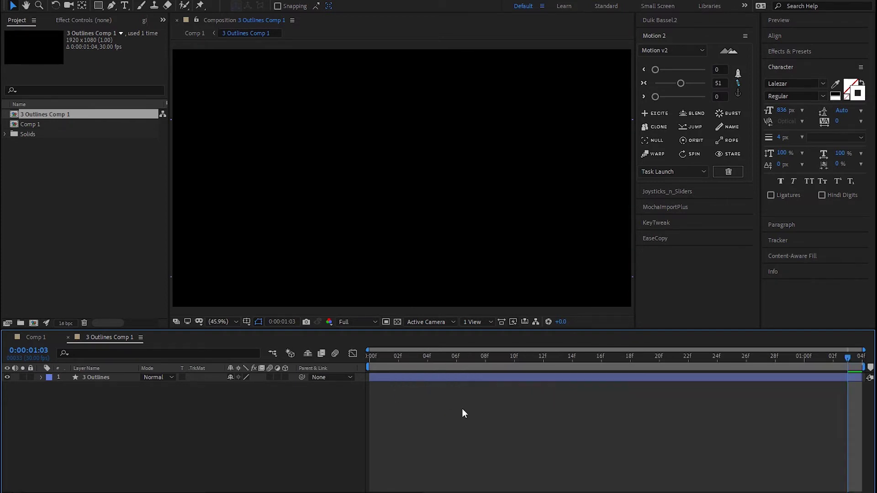
- In Comp 1, enable Time Remap on the 3 Outlines Comp 1 layer and scrub to verify
left_click(34, 338)
left_click(421, 442)
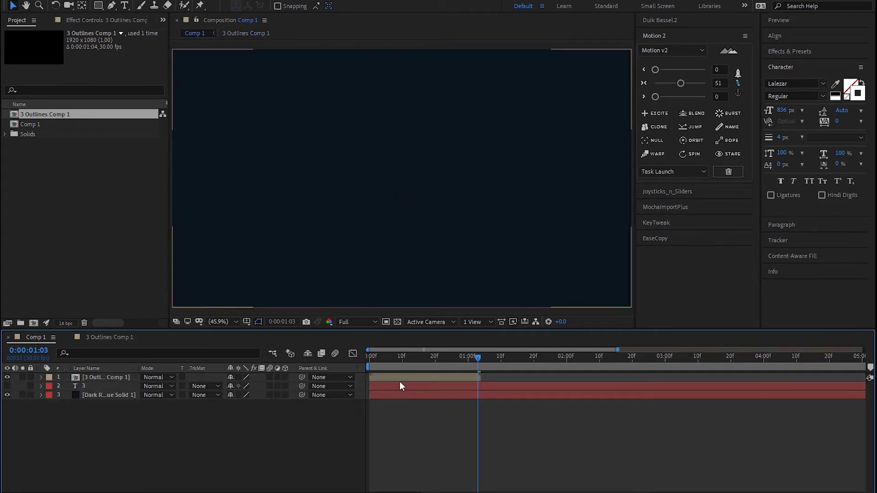
left_click_drag(425, 361, 370, 363)
left_click(400, 379)
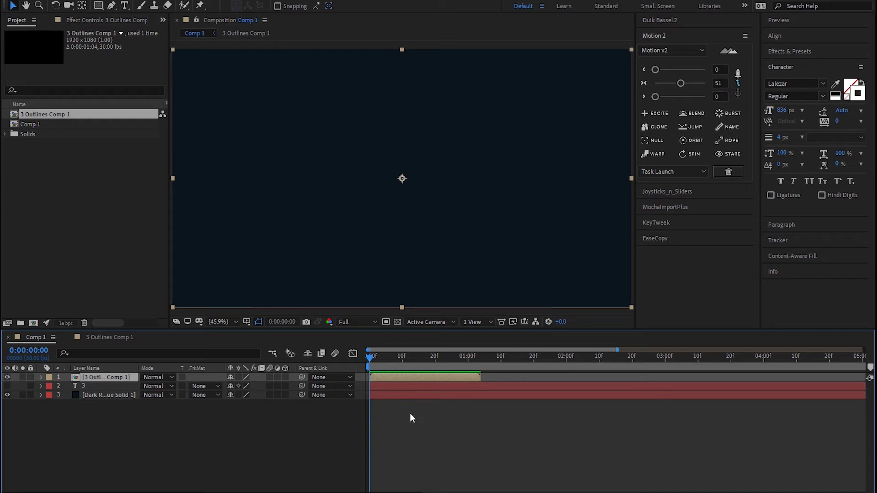
key("ctrl+alt+t")
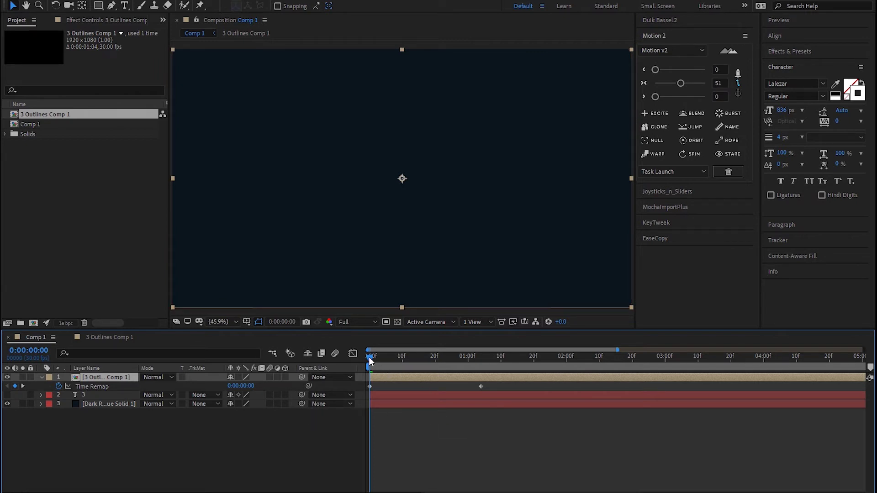
mouse_move(370, 357)
left_mouse_down()
mouse_move(495, 372)
mouse_move(435, 378)
left_mouse_up()
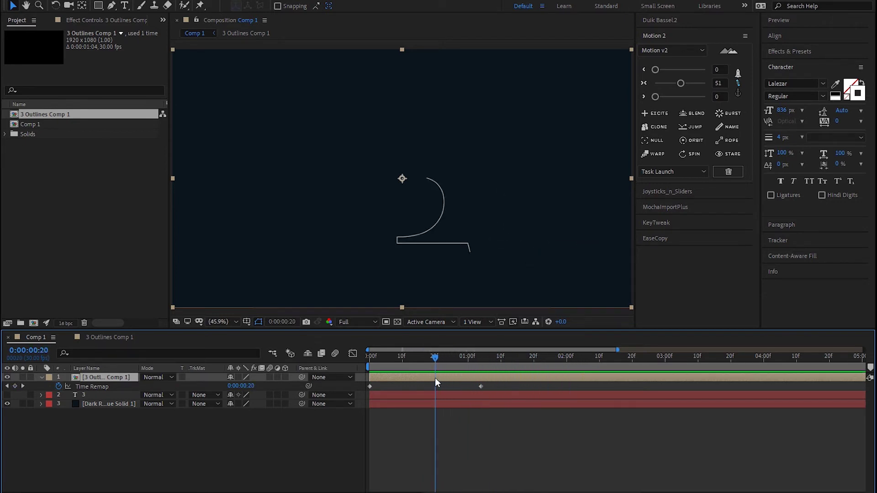
- Add a loopOut() expression to Time Remap and scrub to confirm the stroke repeats
left_click(58, 386, "alt")
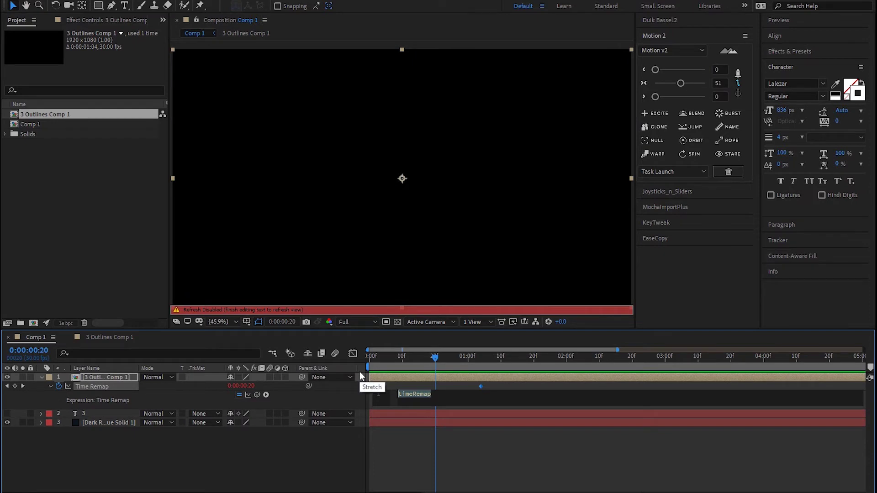
type("loopOu")
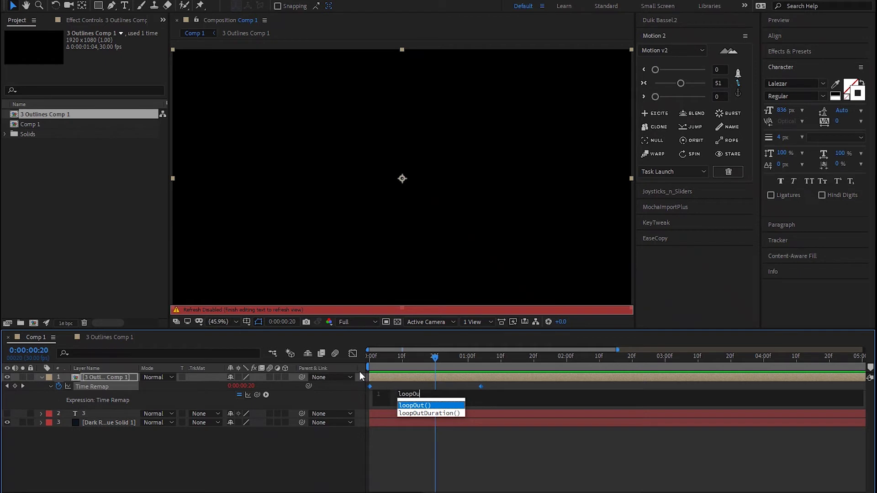
key("Return")
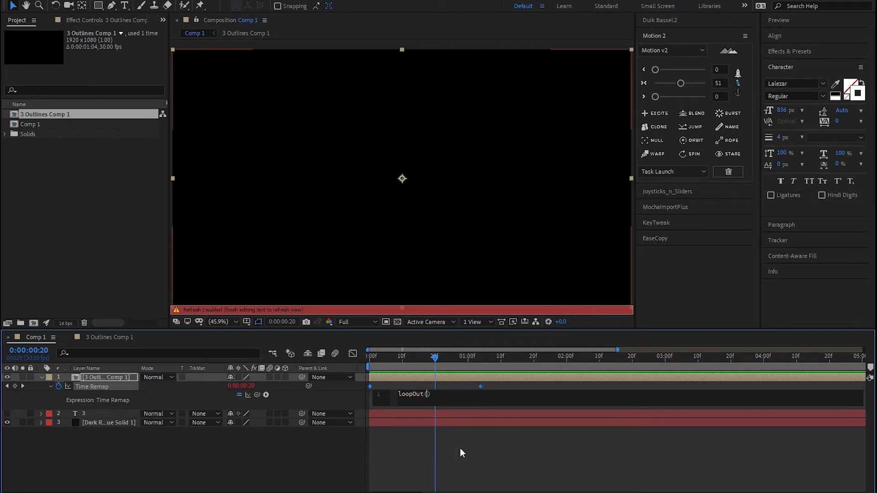
left_click(459, 448)
left_click(374, 360)
left_click_drag(374, 363, 573, 391)
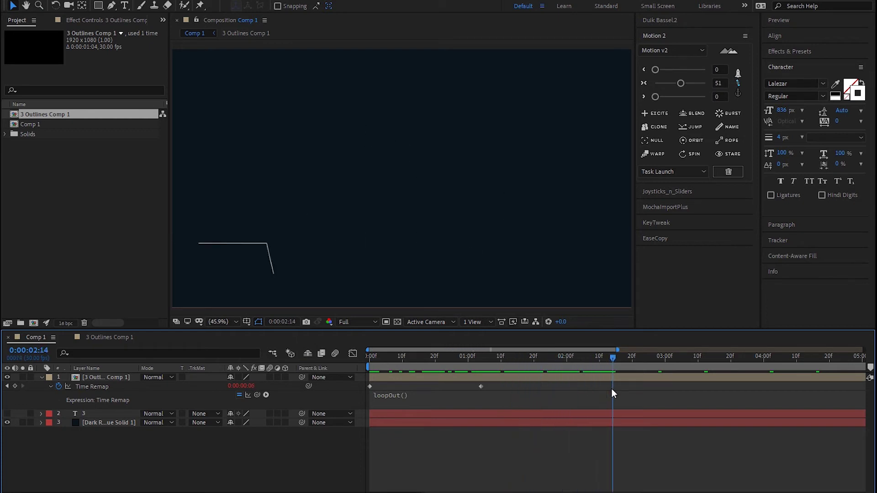
mouse_move(575, 387)
left_mouse_down()
mouse_move(369, 392)
mouse_move(532, 403)
mouse_move(483, 397)
left_mouse_up()
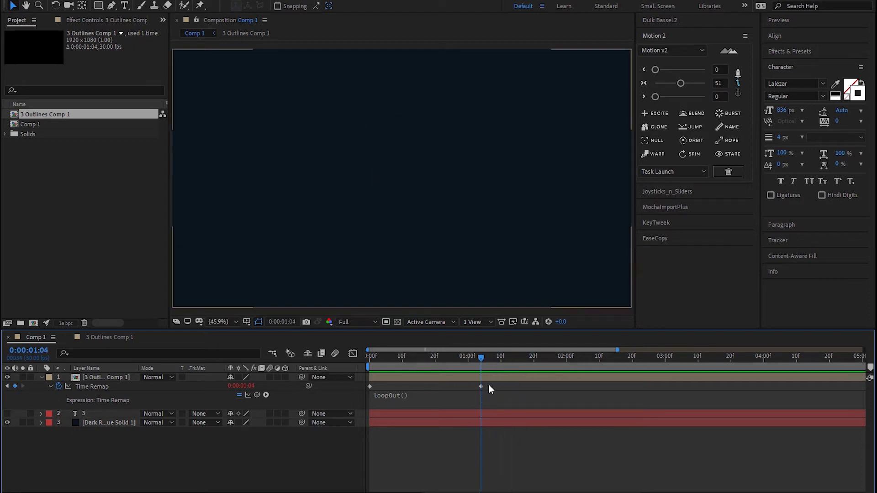
- Move the last Time Remap keyframe to 0:00:01:20 and play a preview
left_click(480, 387)
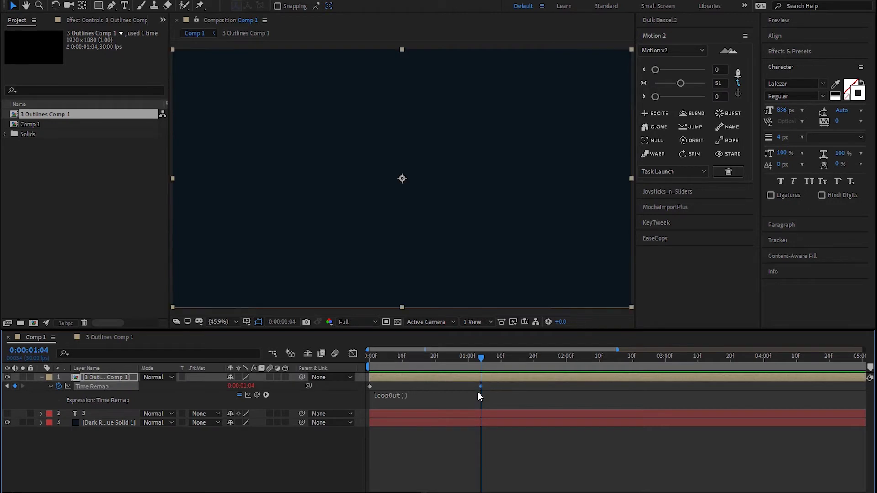
left_click_drag(505, 359, 533, 357)
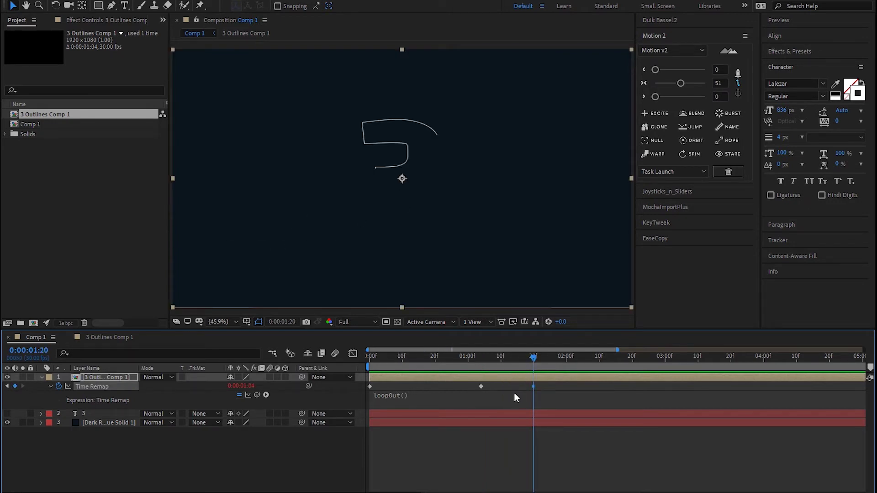
key("Home")
key("space")
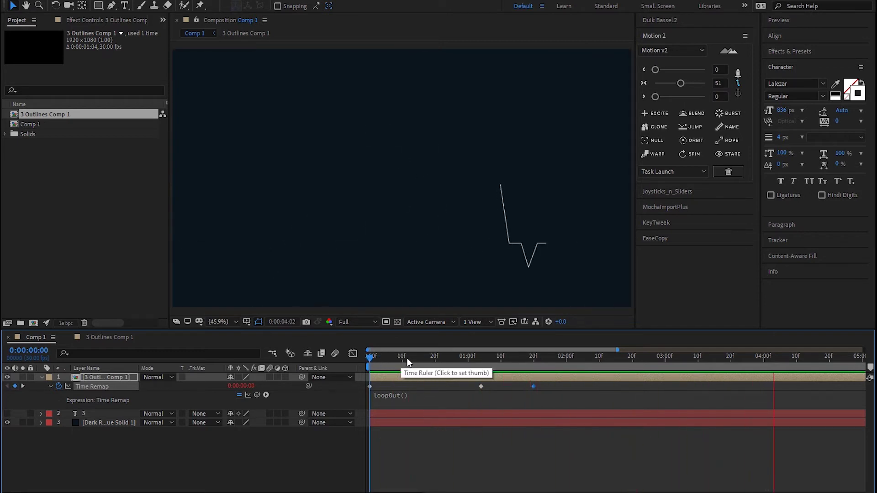
key("space")
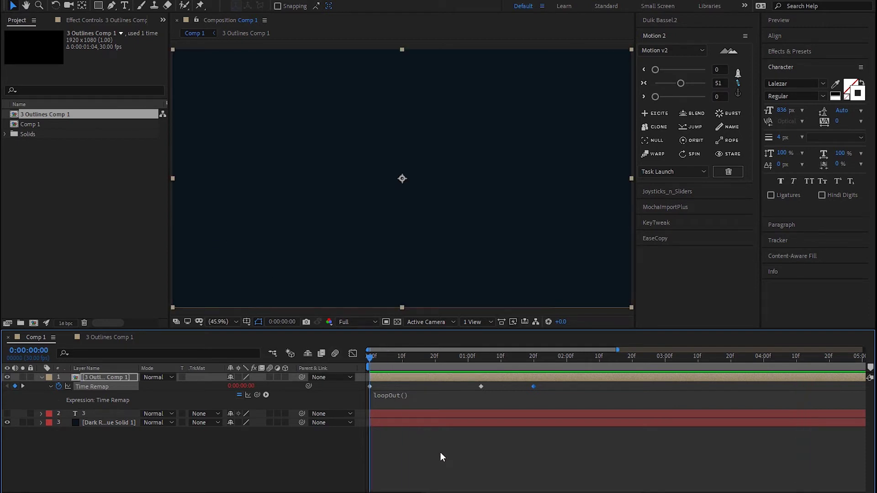
- Collapse the layer's properties, reselect the line precomp layer, and show Effects & Presets
key("u")
left_click(452, 448)
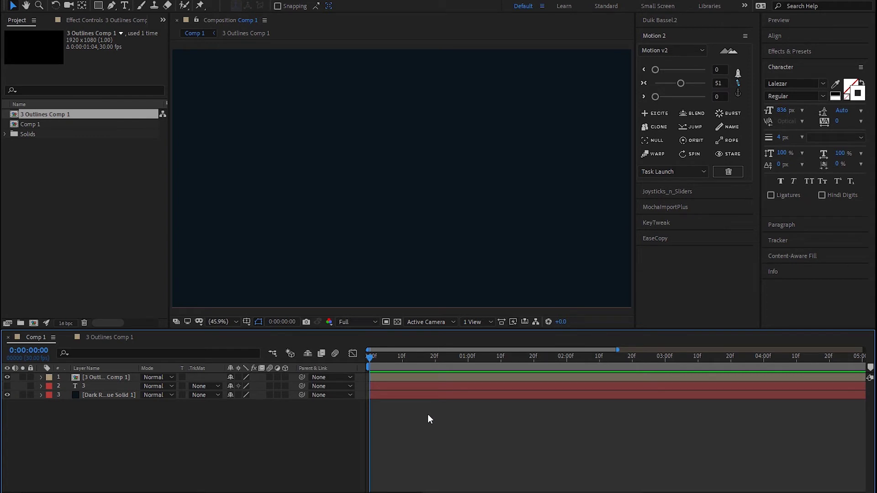
left_click_drag(394, 359, 409, 357)
left_click(416, 377)
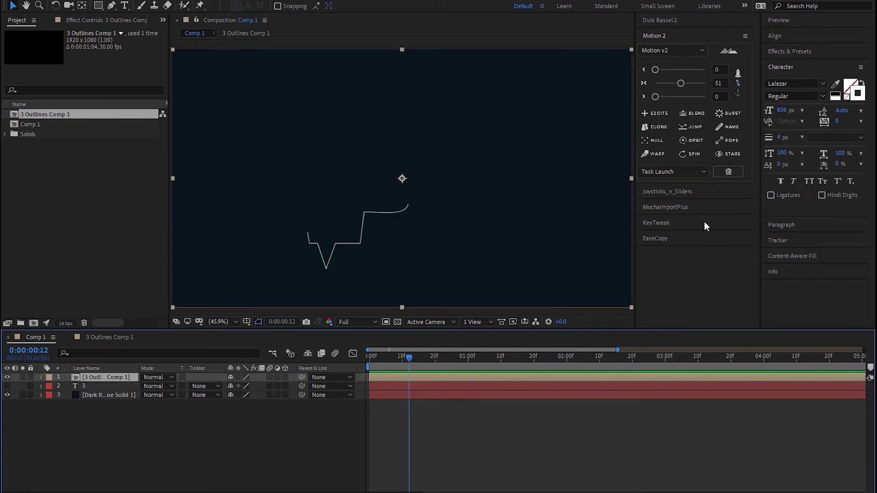
left_click(786, 52)
- Search 'deep' and drop Deep Glow onto the 3 Outlines Comp 1 layer
left_click(791, 65)
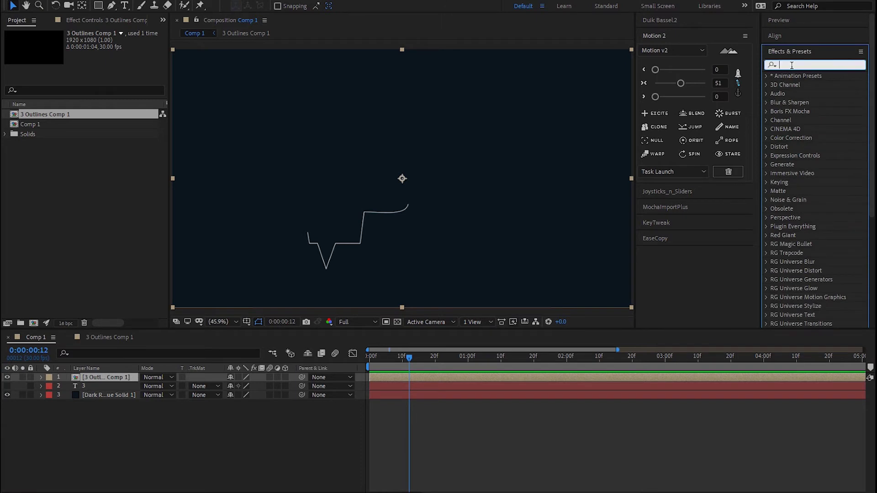
type("deep")
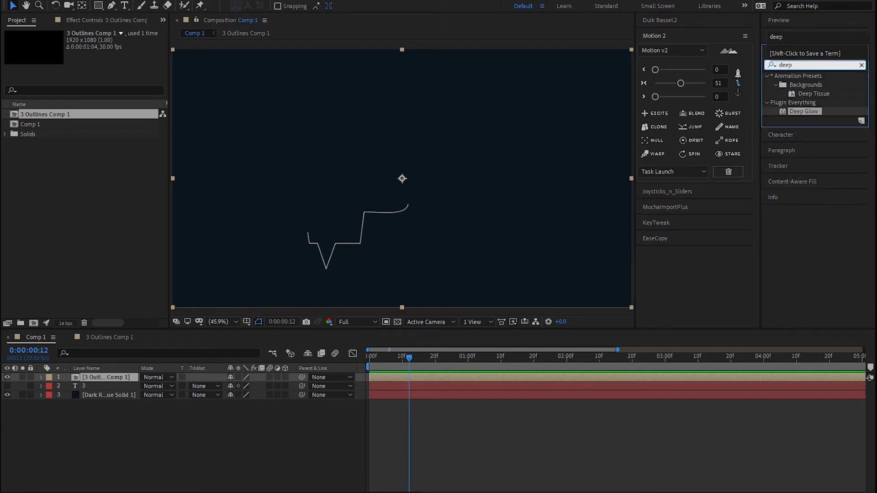
mouse_move(804, 111)
left_mouse_down()
mouse_move(460, 346)
mouse_move(425, 384)
mouse_move(438, 383)
left_mouse_up()
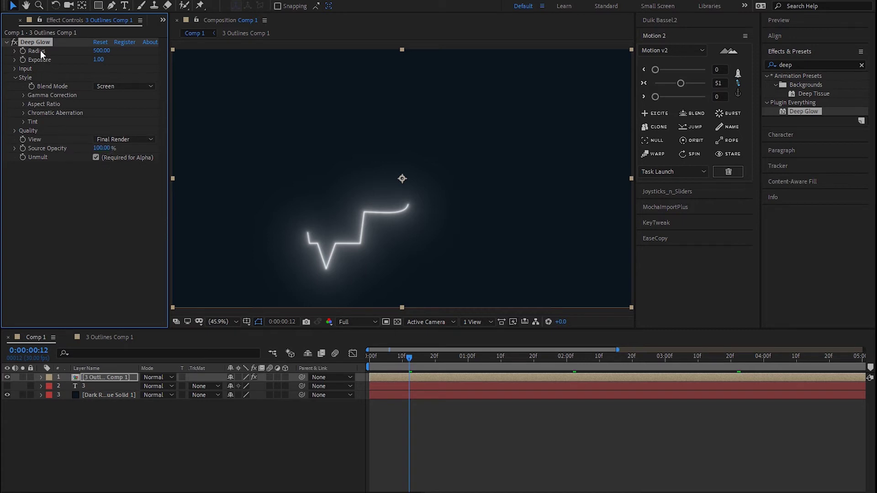
- Set the Deep Glow Radius to 600, keeping Exposure at 1.00
left_click_drag(100, 51, 466, 73)
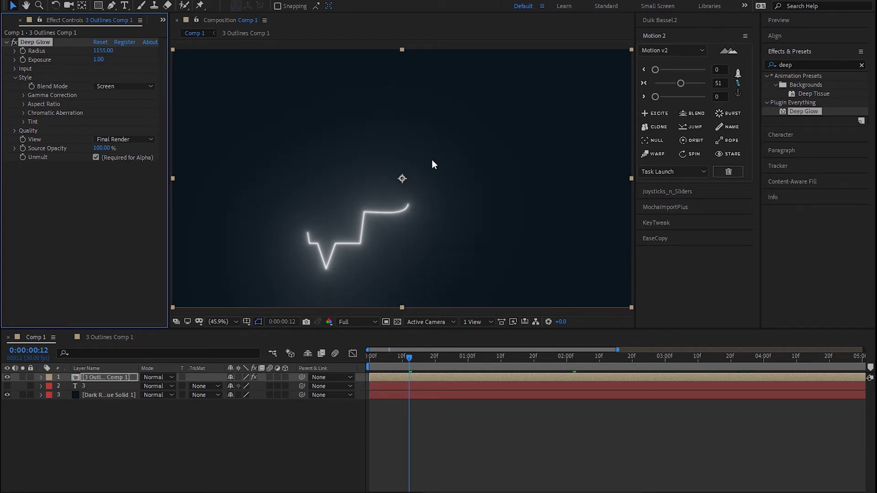
key("ctrl+z")
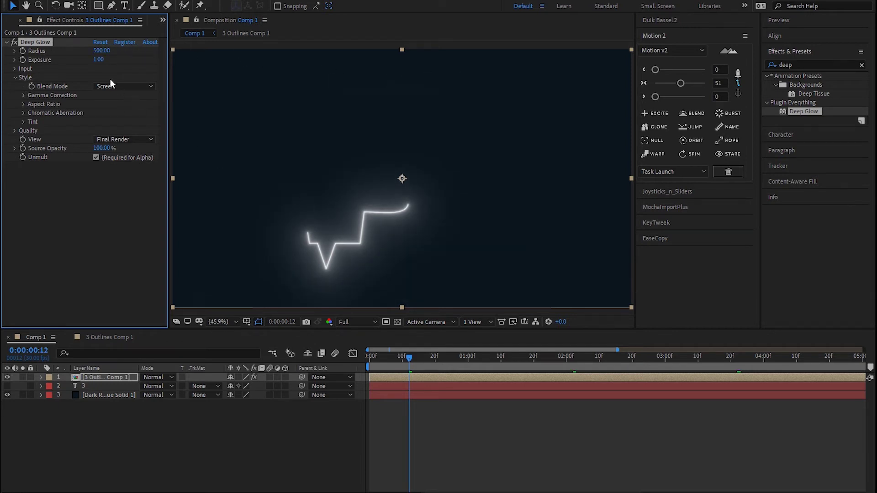
left_click(101, 53)
type("600")
key("Return")
left_click_drag(97, 60, 257, 76)
- Enable Deep Glow's Tint and set its colour to F82C57
left_click(24, 122)
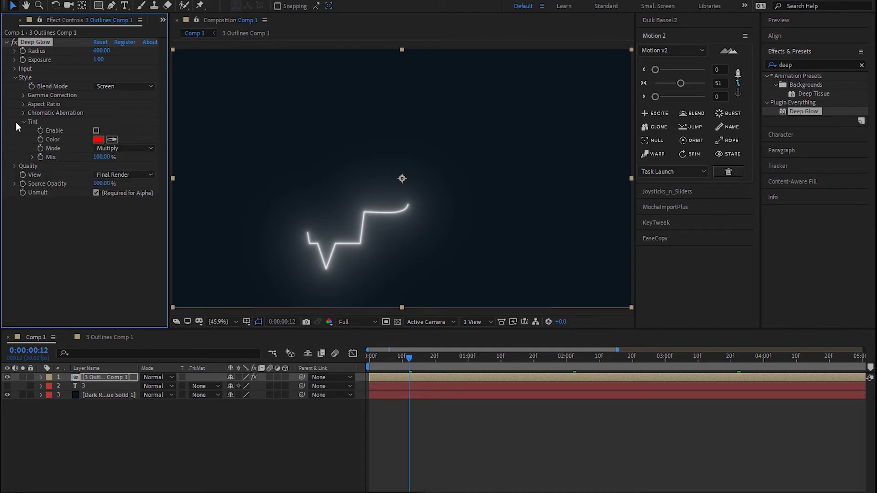
left_click(96, 131)
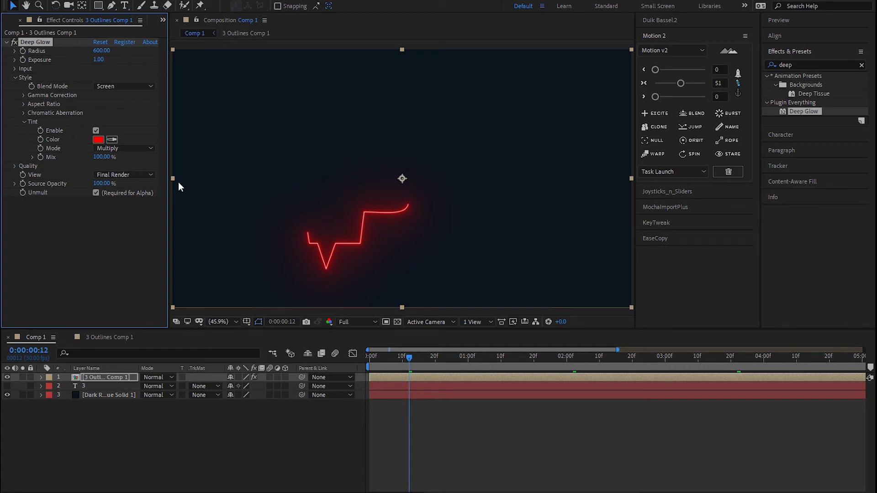
left_click(97, 143)
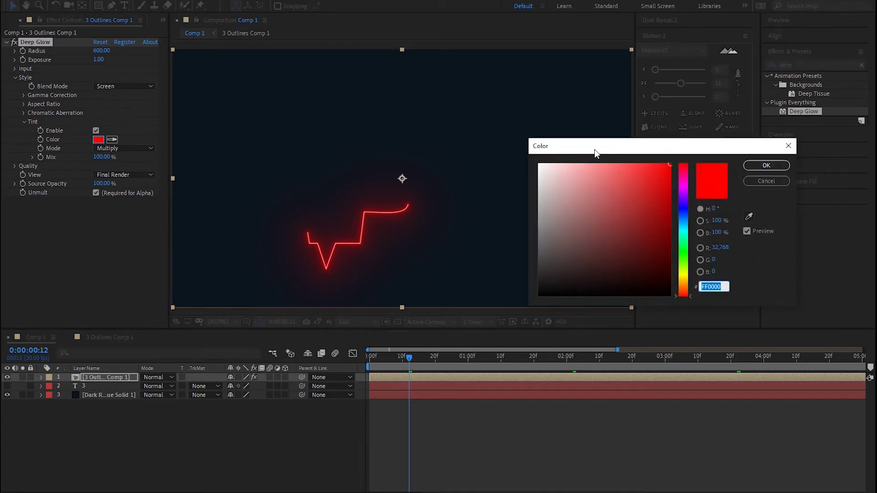
left_click_drag(596, 149, 594, 132)
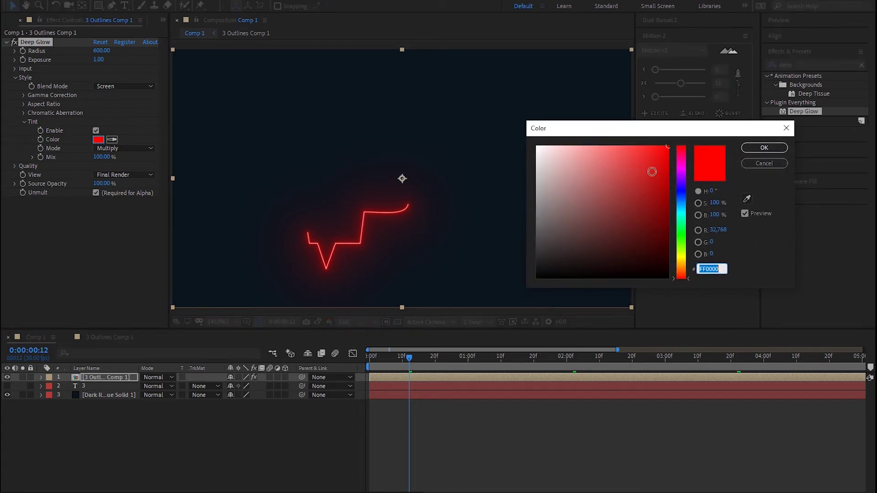
left_click(680, 149)
left_click_drag(661, 149, 645, 149)
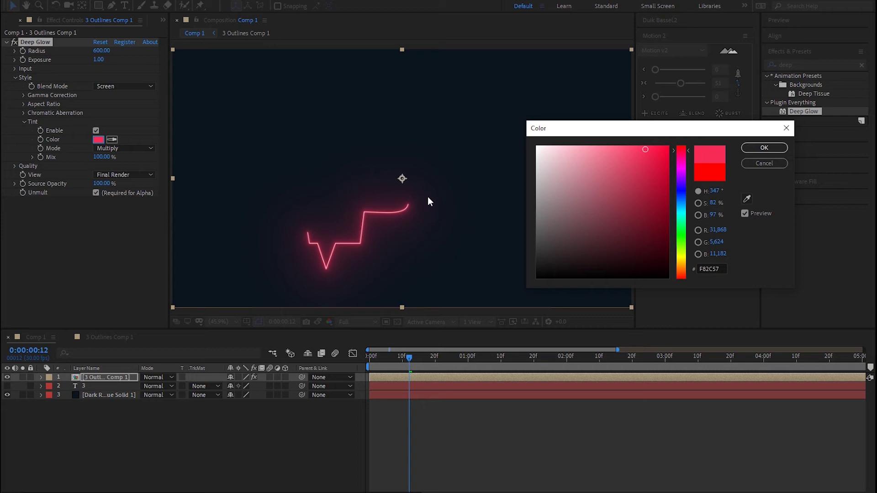
left_click(764, 148)
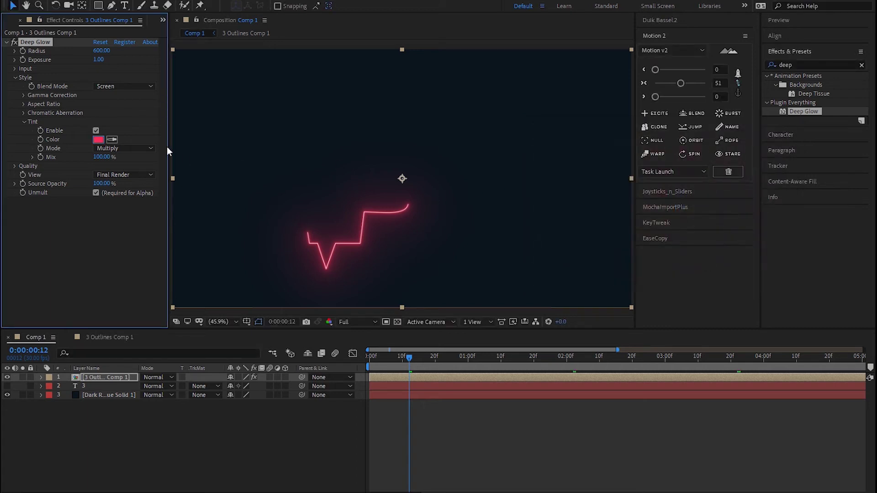
- Set Deep Glow's Chromatic Aberration channels to Green & Blue, checking the glow edges zoomed in
left_click(24, 113)
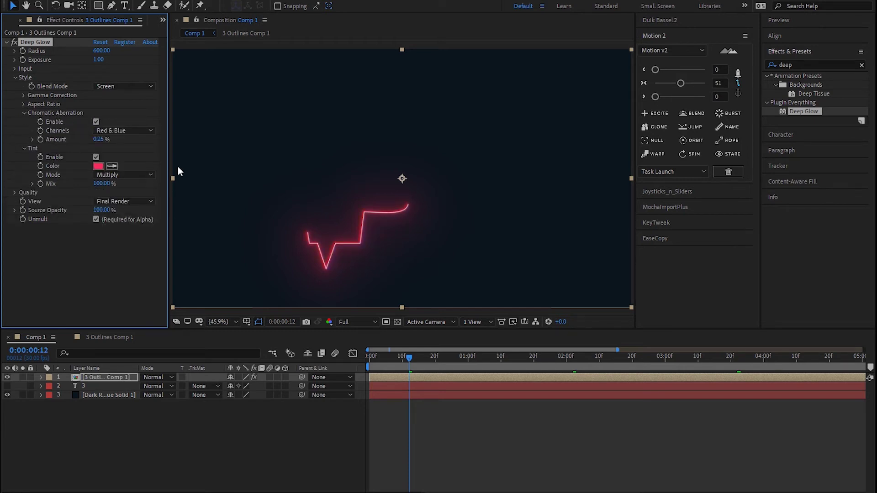
key("period")
key("period")
key("period")
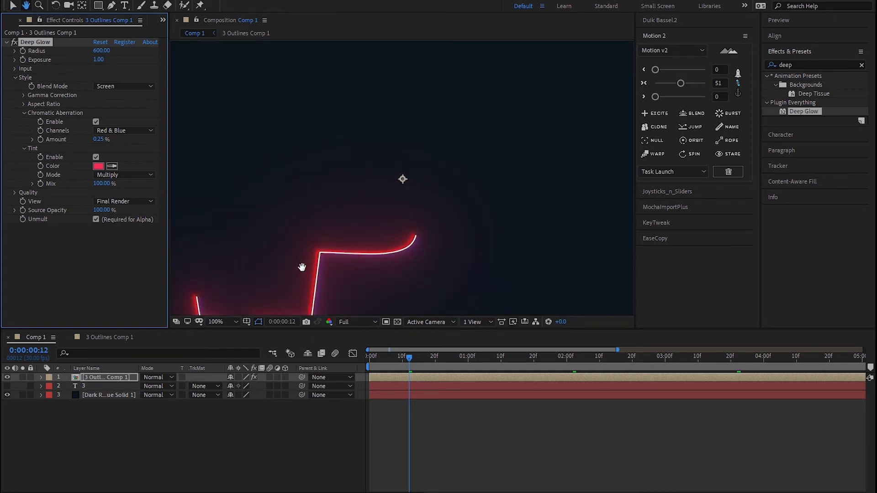
left_click_drag(301, 265, 364, 158)
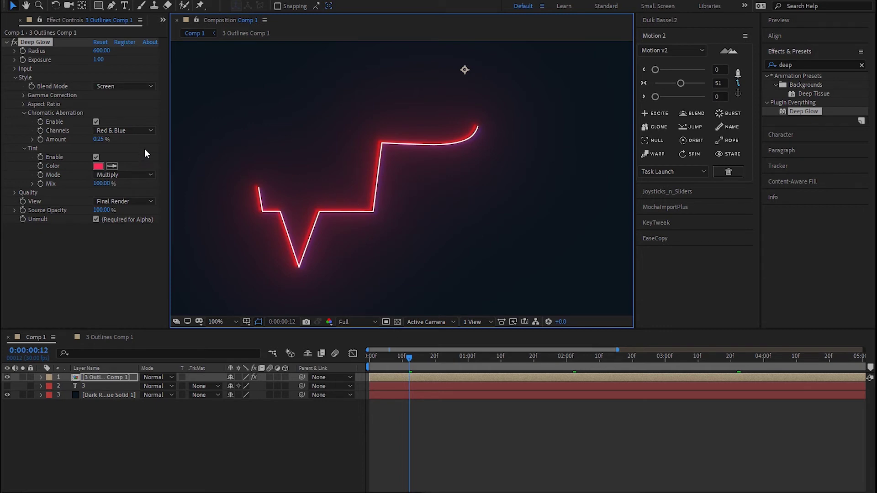
left_click(109, 130)
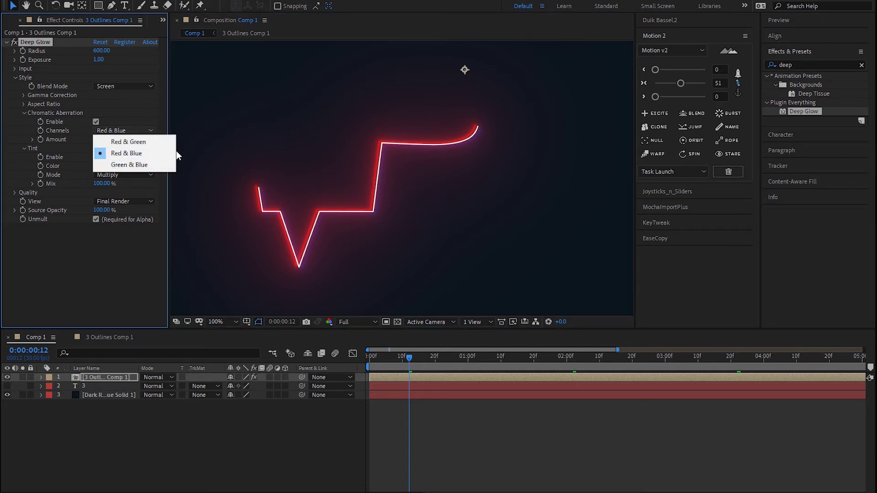
left_click(140, 143)
left_click(126, 130)
left_click(122, 165)
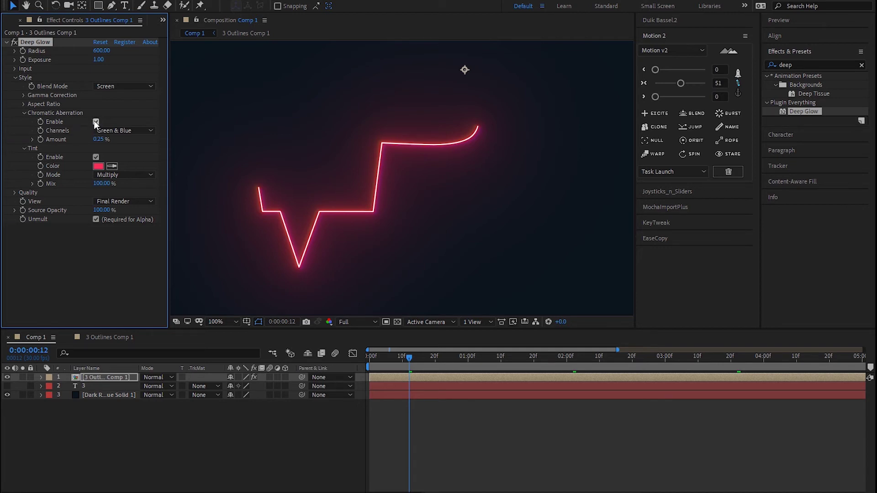
left_click(24, 113)
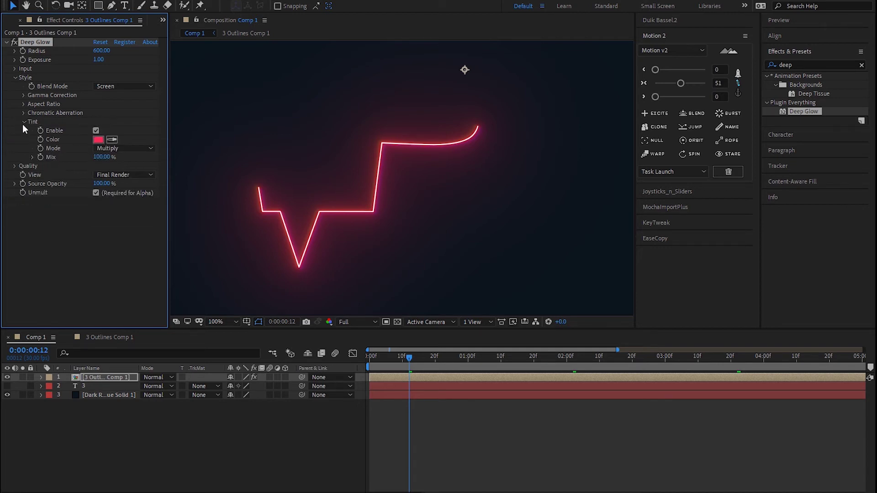
left_click(23, 121)
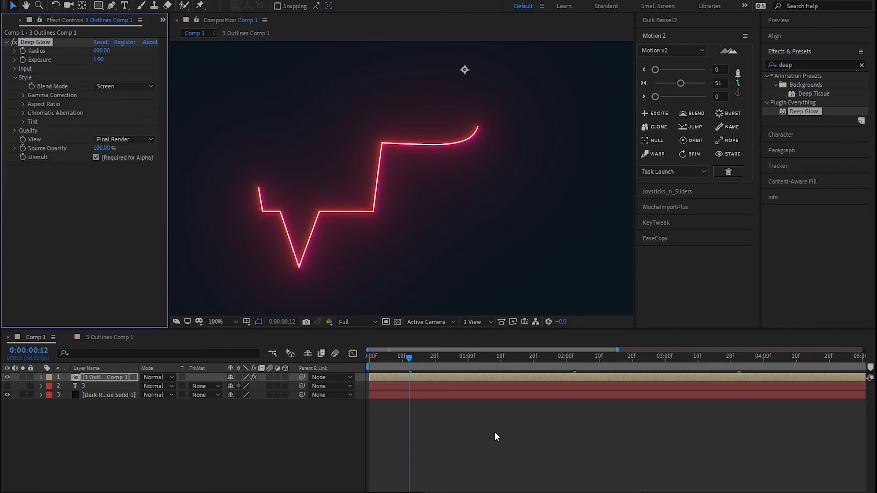
- Duplicate the glowing line layer and offset the copy a few frames later
left_click(23, 122)
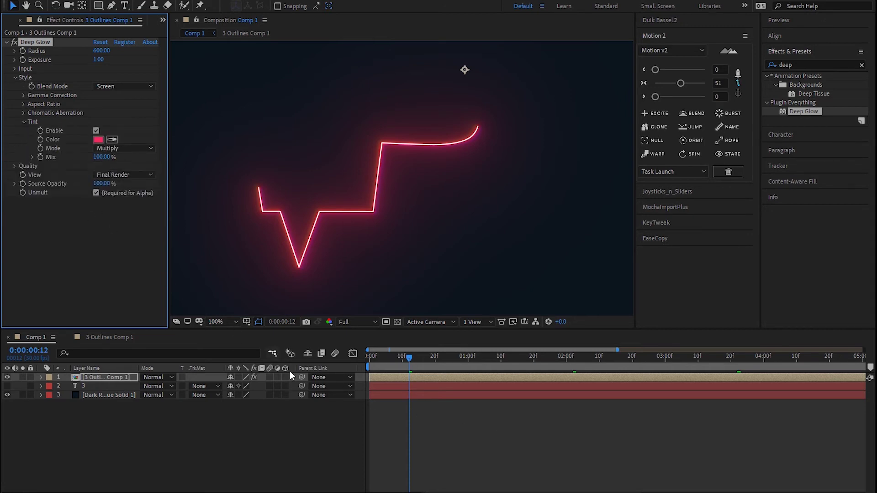
left_click(461, 423)
left_click(415, 378)
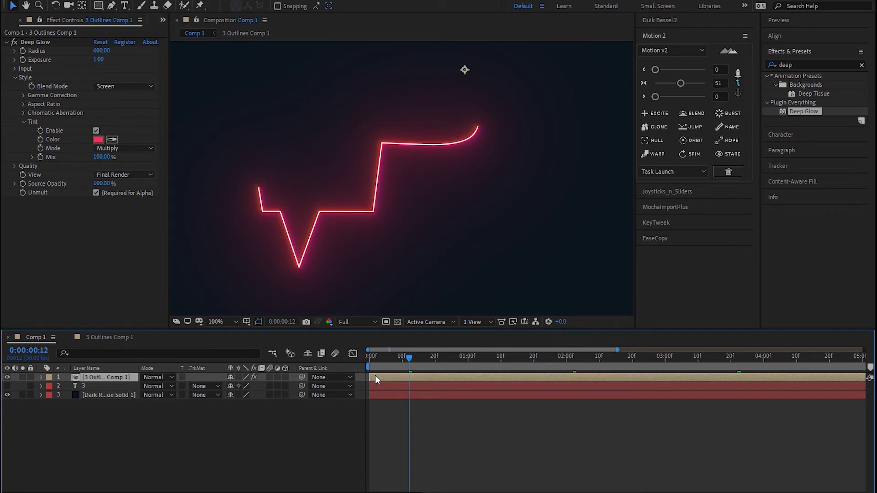
key("ctrl+d")
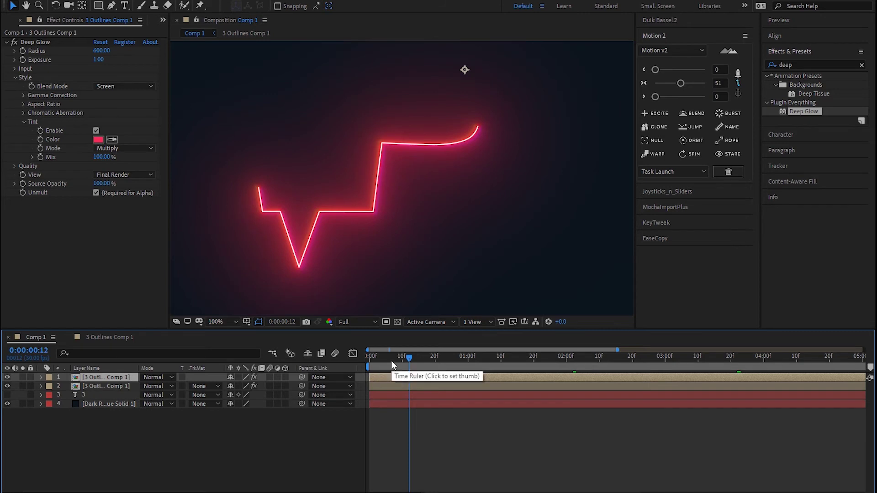
left_click_drag(398, 357, 402, 377)
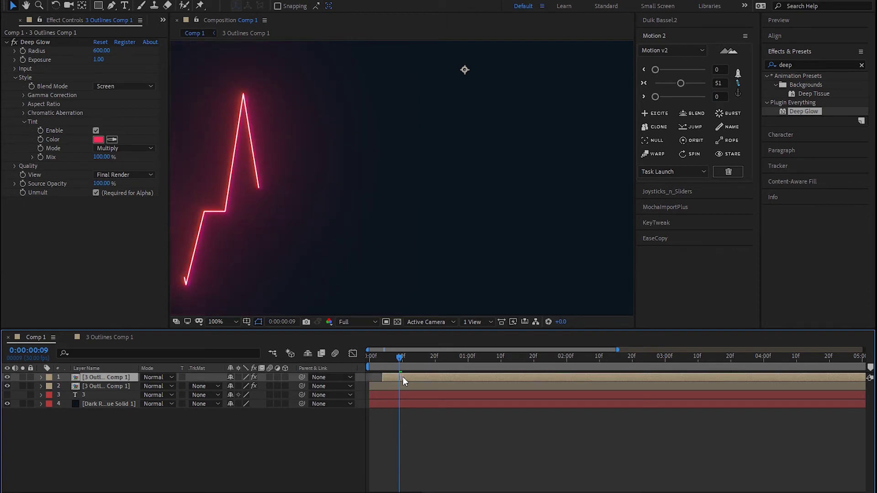
- Fit the composition in the viewer and start the top pulse layer slightly earlier
key("comma")
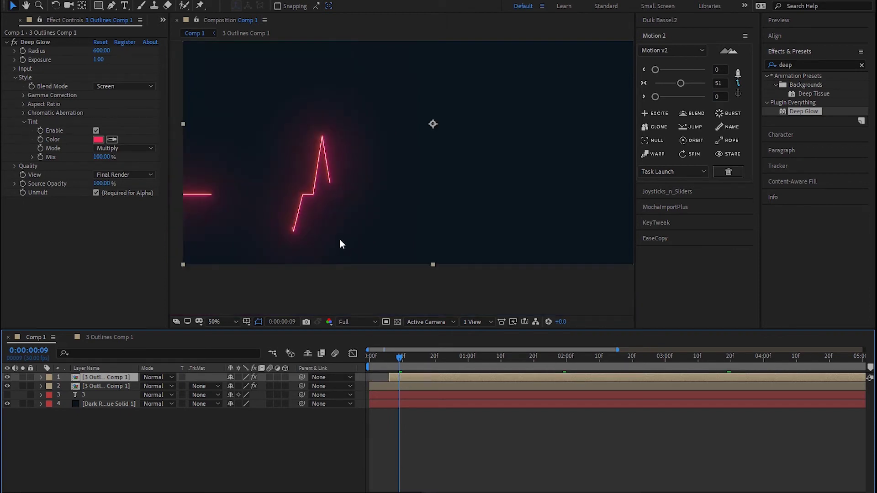
key("shift+slash")
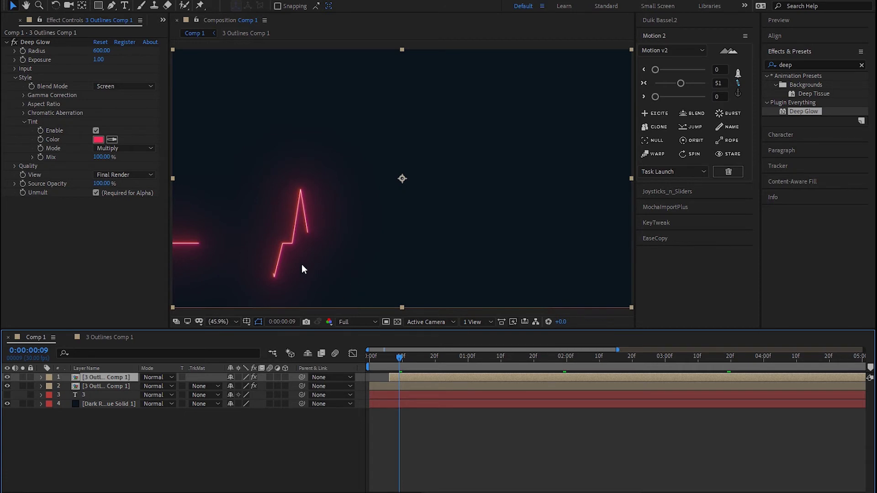
left_click_drag(301, 268, 325, 260)
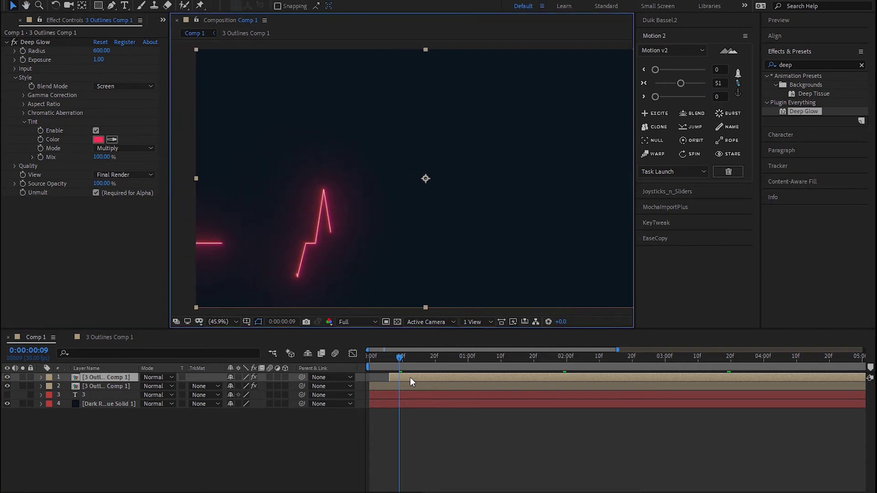
left_click_drag(411, 378, 402, 378)
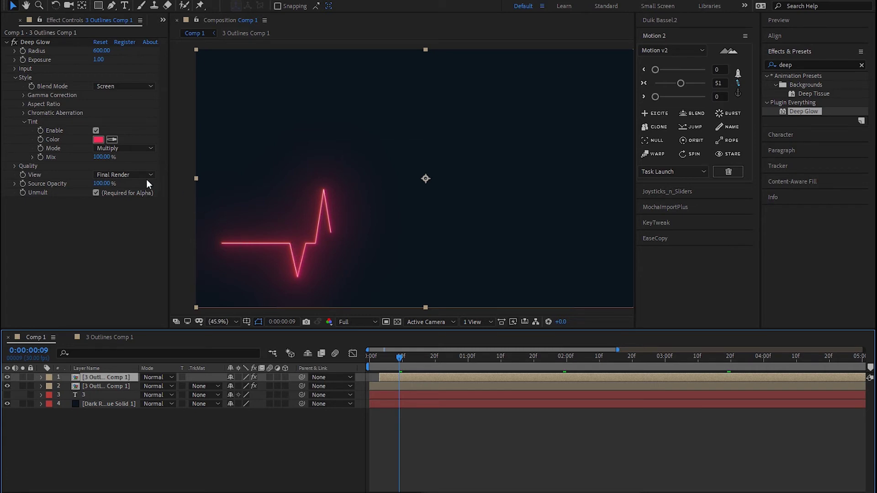
- Tint the top layer's Deep Glow purple (A92CF8)
left_click(97, 140)
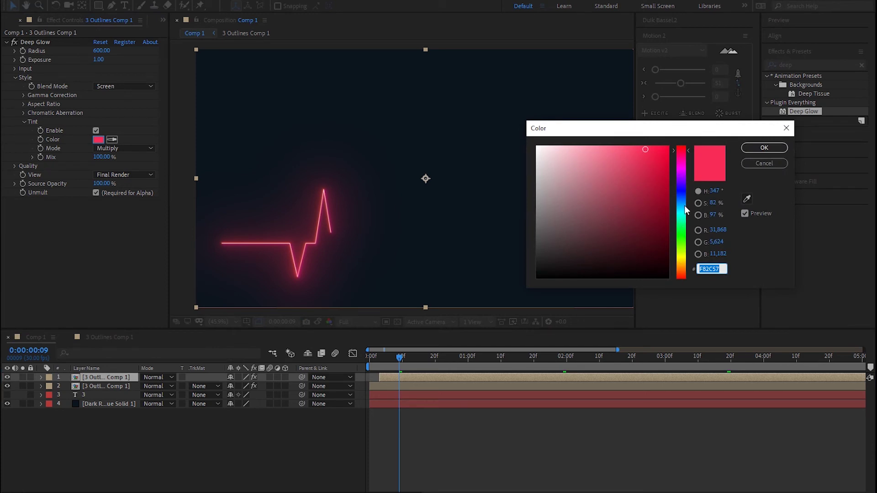
left_click_drag(685, 208, 676, 177)
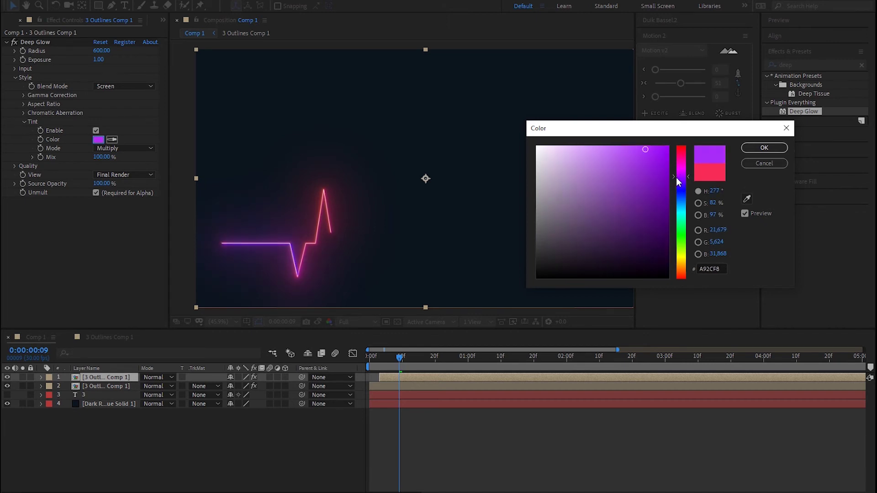
left_click(764, 147)
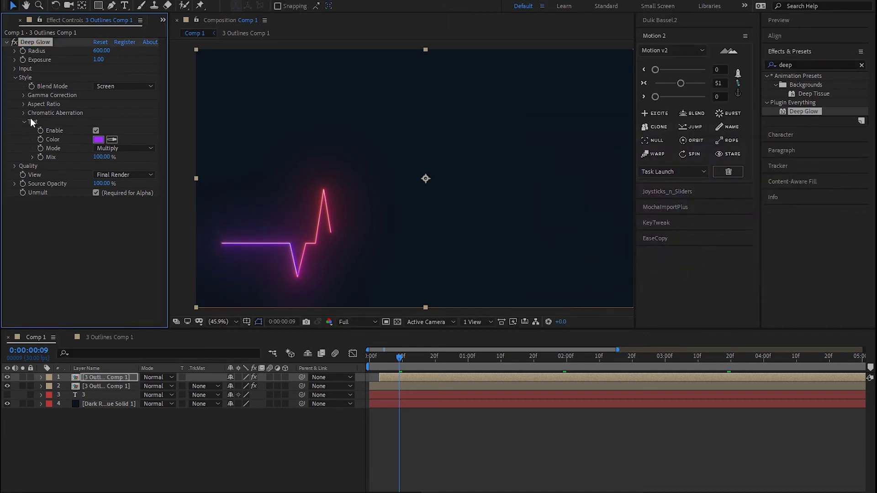
- Try Red & Green and Red & Blue aberration, then turn Chromatic Aberration off
left_click(23, 112)
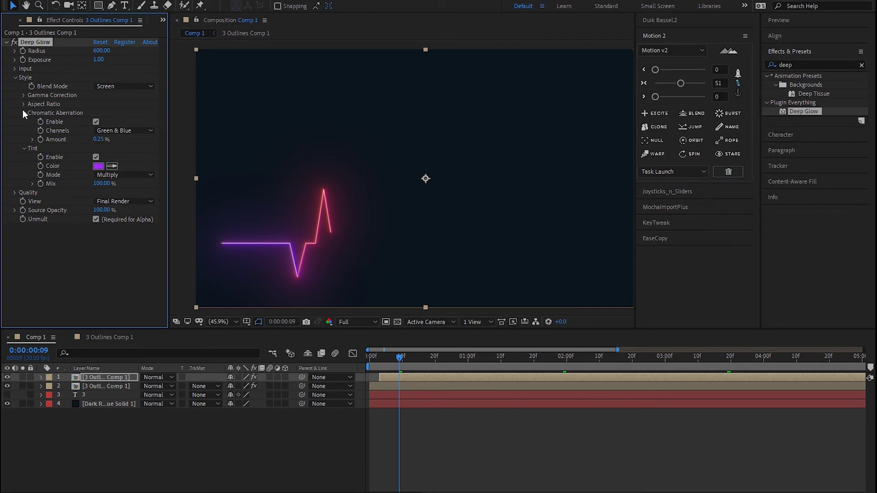
left_click(114, 131)
left_click(118, 141)
left_click(116, 130)
left_click(112, 151)
left_click(96, 121)
left_click(25, 113)
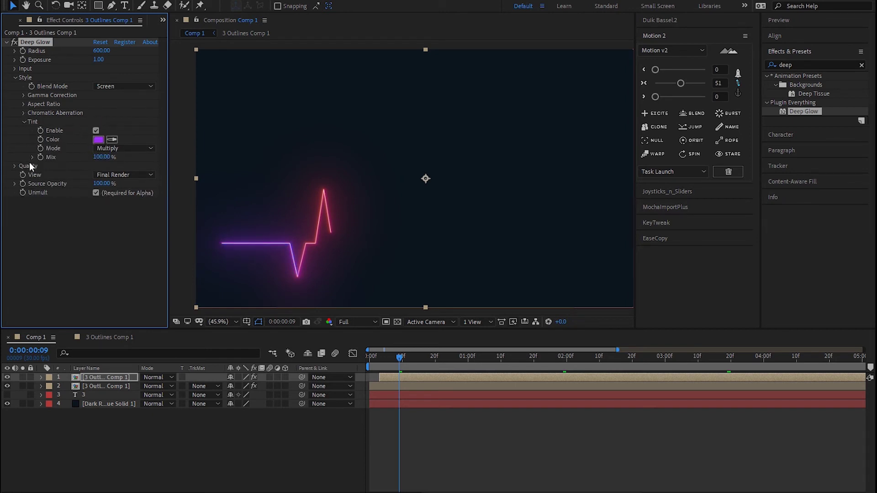
left_click(89, 378)
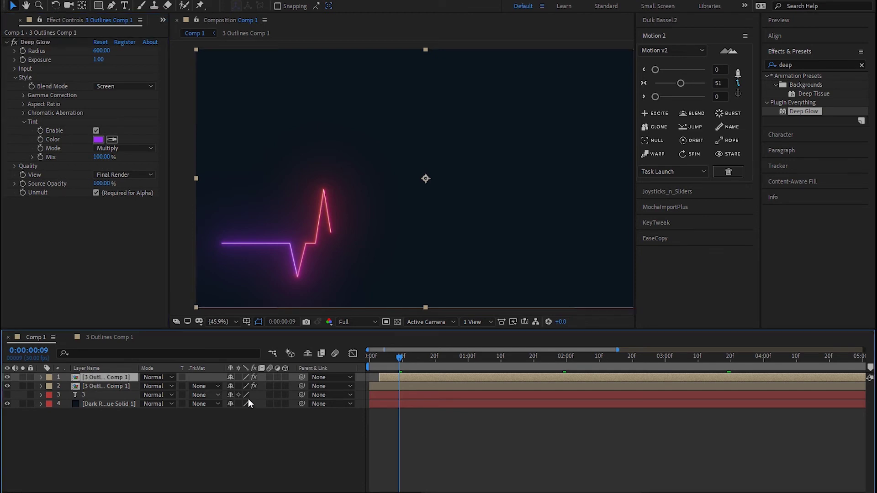
- Duplicate the top pulse layer and delay the copy a few frames
key("ctrl+d")
left_click(405, 359)
left_click_drag(406, 361, 412, 360)
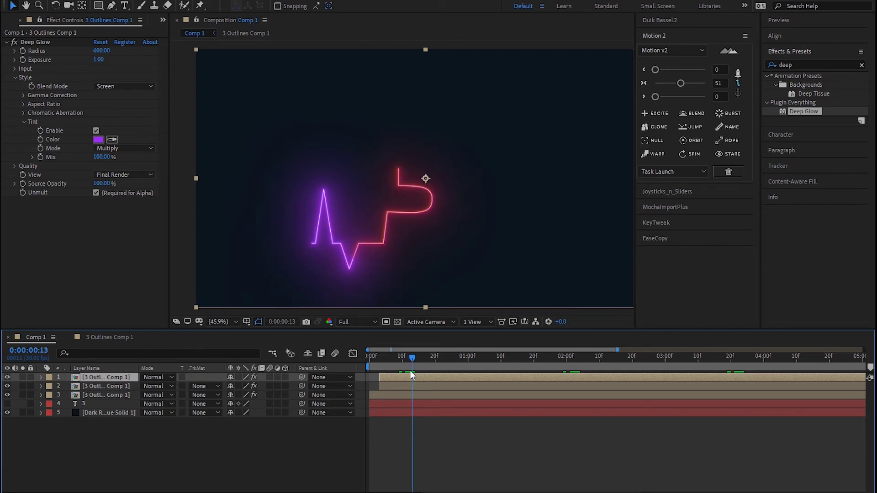
left_click_drag(396, 377, 407, 377)
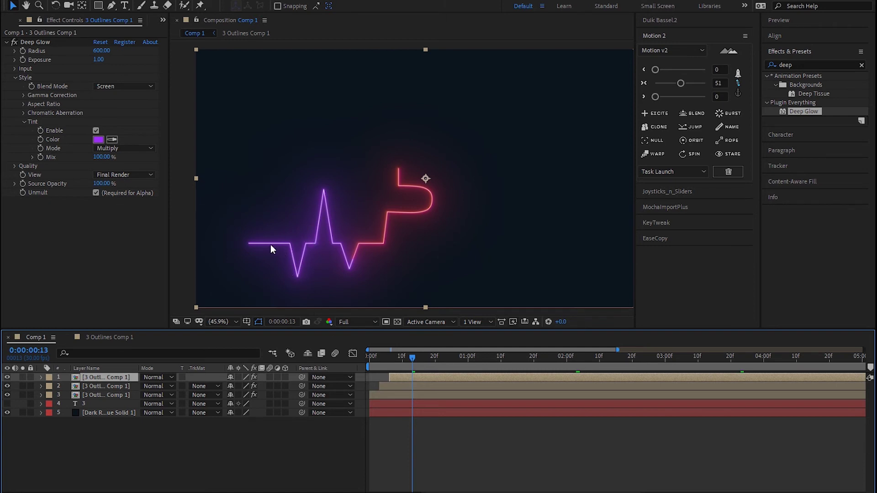
- Tint the new copy's Deep Glow cyan (2CD9F8)
left_click(97, 141)
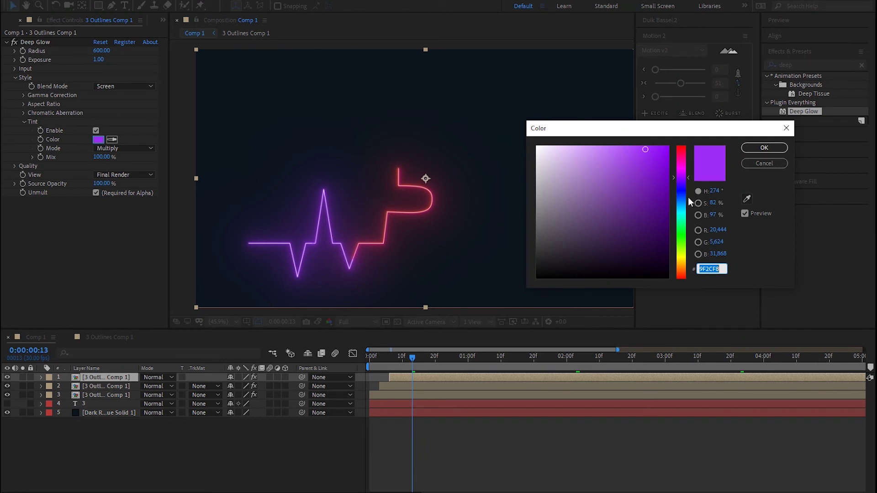
left_click(683, 211)
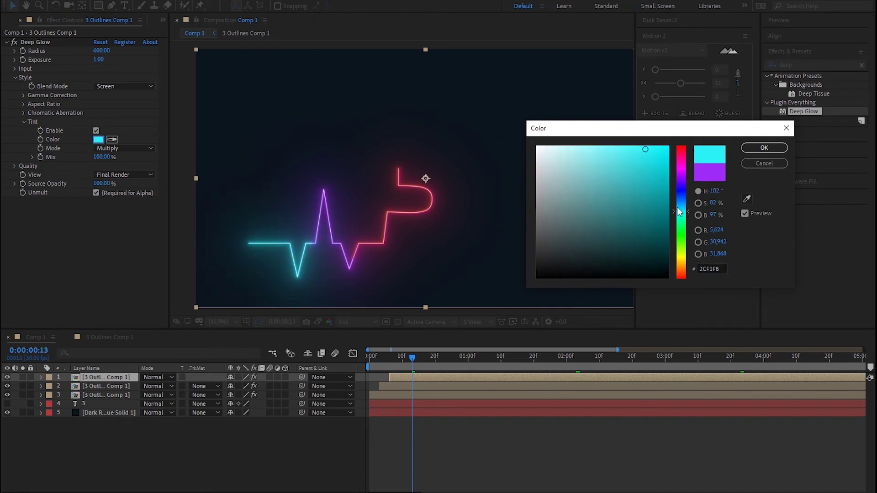
left_click(682, 209)
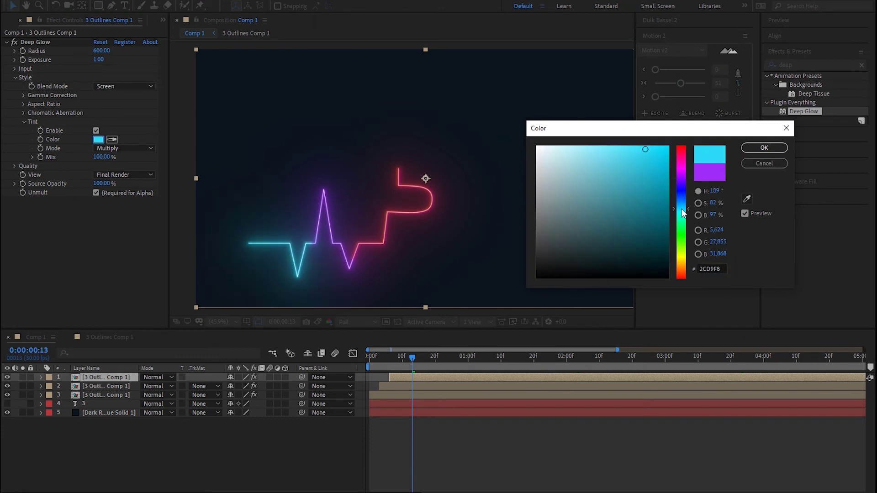
left_click(750, 147)
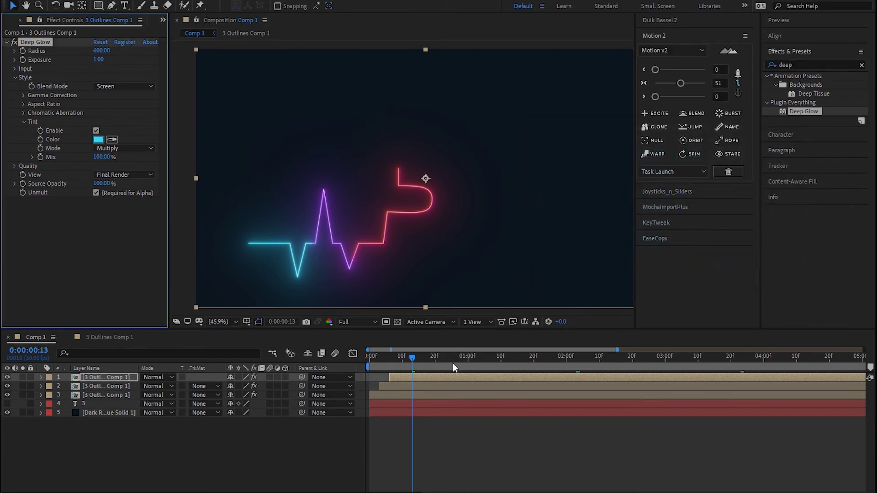
left_click(422, 376)
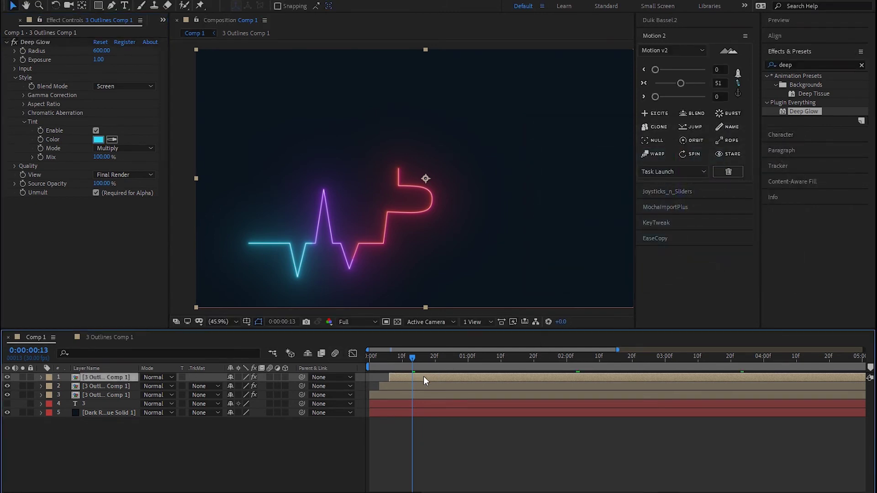
- Duplicate the top pulse layer, delay it a few frames, and tint its glow green (87F82C)
key("ctrl+d")
left_click_drag(402, 378, 413, 377)
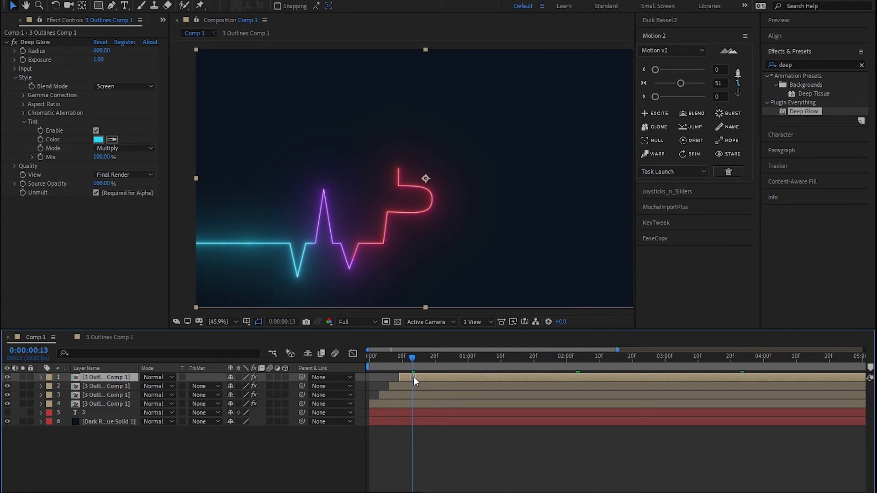
left_click(98, 140)
left_click(679, 244)
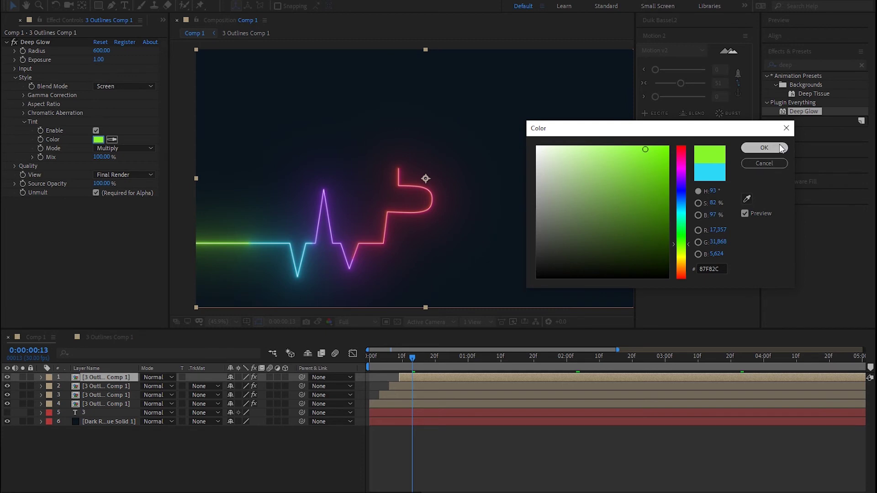
left_click(764, 147)
- Undo the accidental Deep Glow duplicate and the extra timing nudge on the green copy
key("ctrl+d")
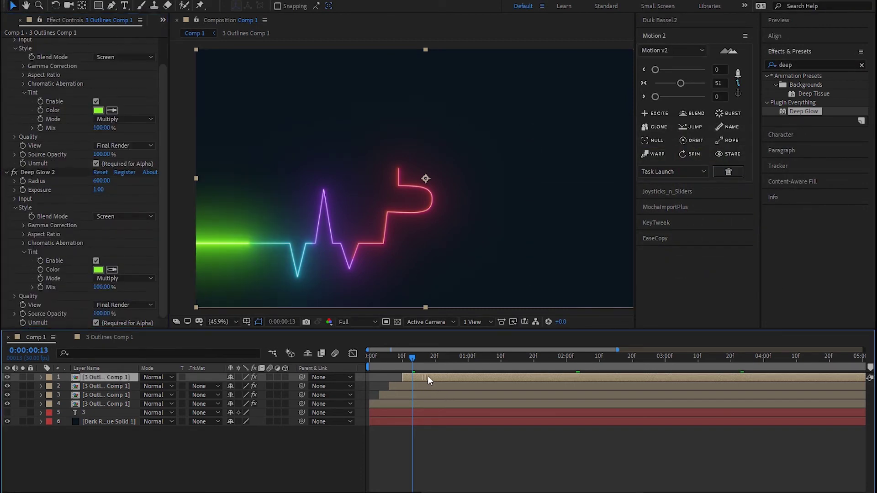
mouse_move(422, 378)
left_mouse_down()
mouse_move(432, 377)
mouse_move(416, 369)
mouse_move(432, 356)
mouse_move(434, 377)
left_mouse_up()
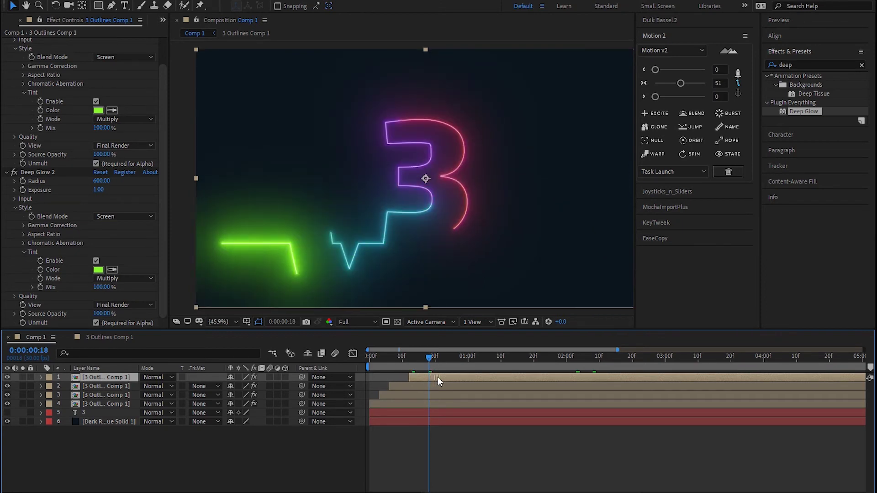
key("ctrl+z")
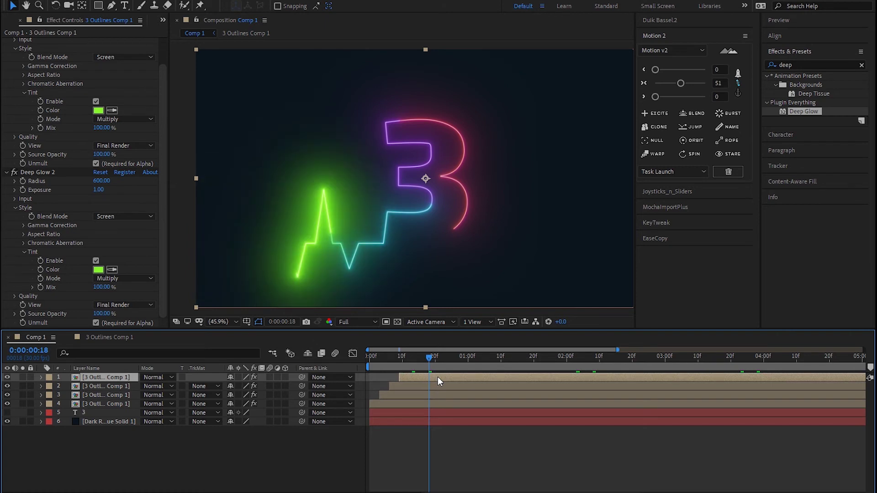
key("ctrl+z")
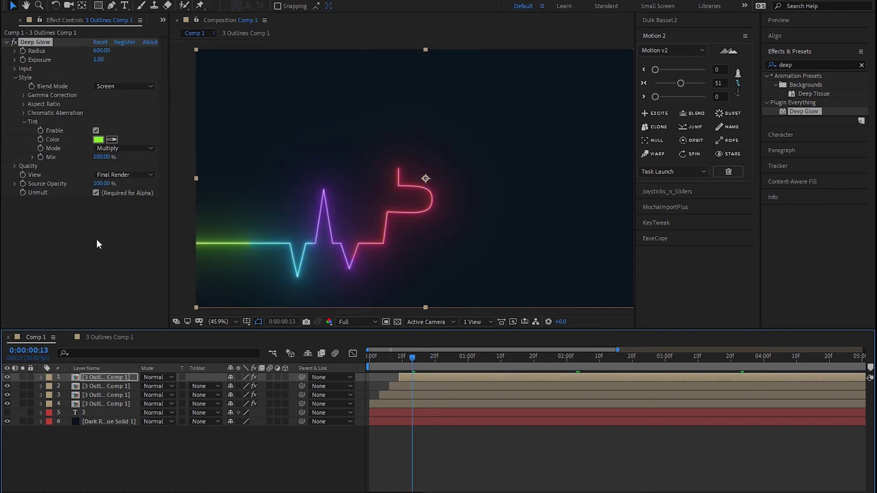
left_click(31, 42)
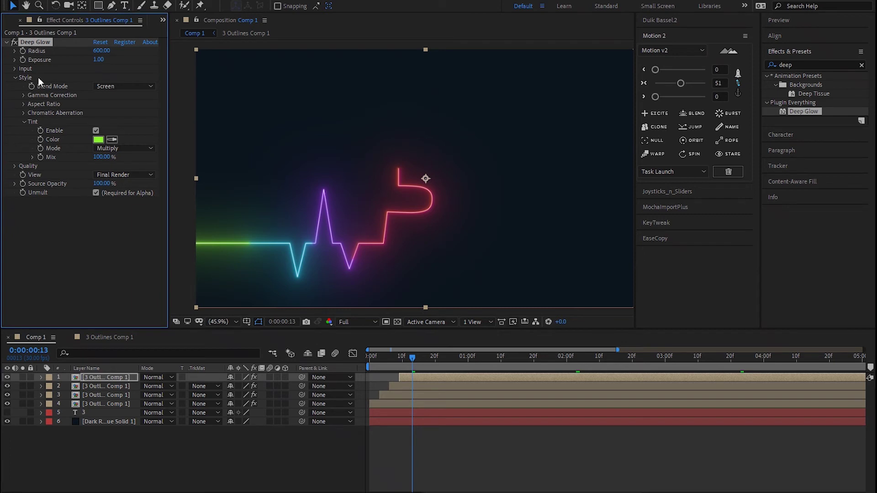
left_click(95, 377)
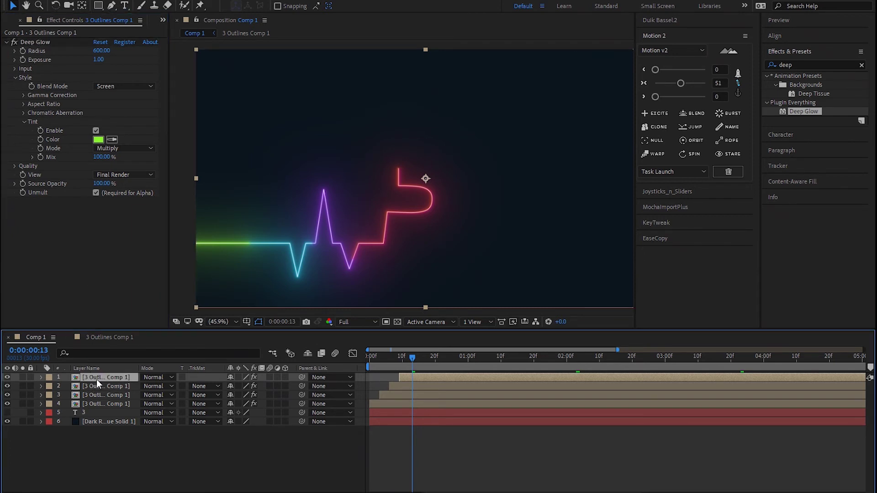
- Duplicate the top pulse layer and delay the newest copy a few frames
key("ctrl+d")
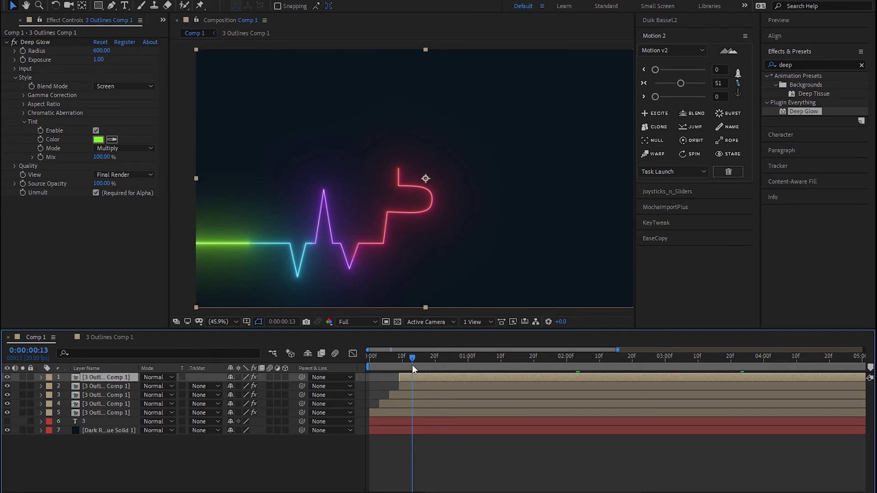
left_click_drag(412, 365, 424, 359)
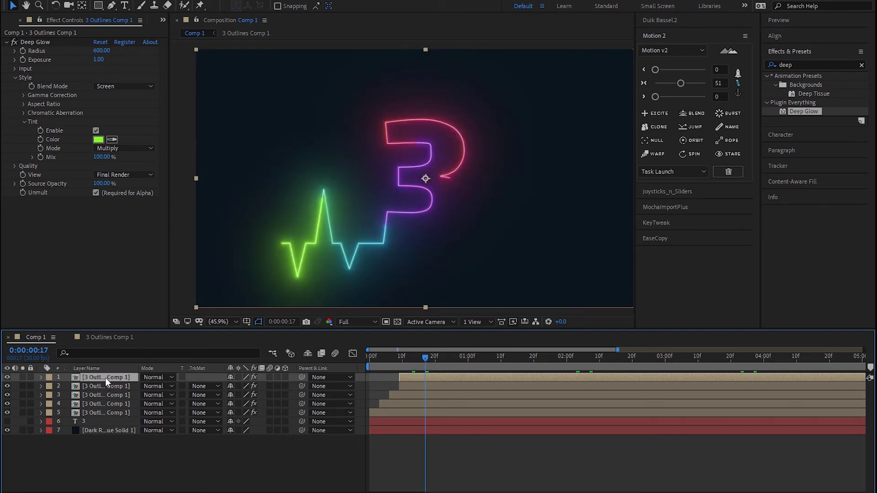
left_click_drag(422, 380, 427, 380)
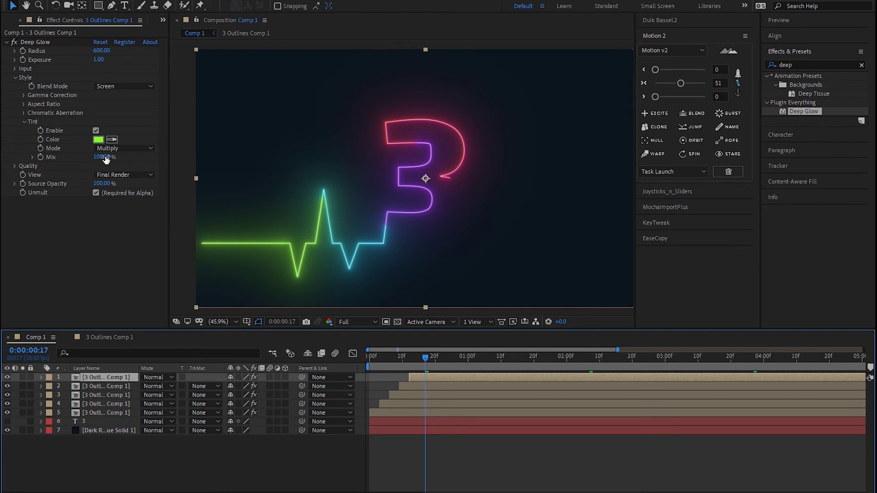
- Tint the newest copy's glow yellow-orange (F8BC2C) and return to frame 0
left_click(97, 140)
left_click(679, 263)
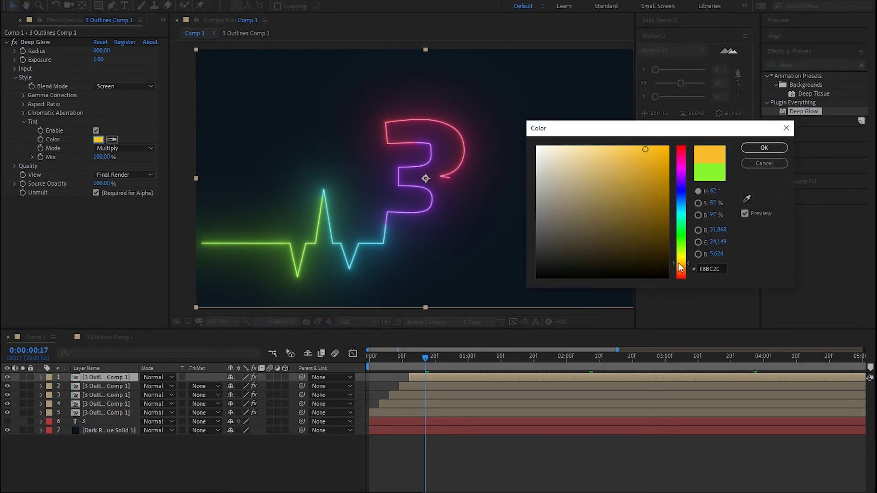
left_click(764, 148)
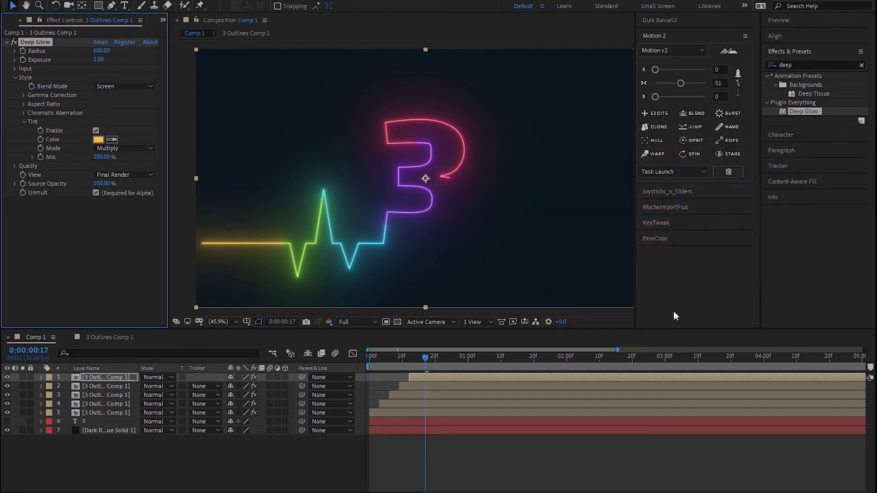
left_click(486, 464)
left_click(370, 356)
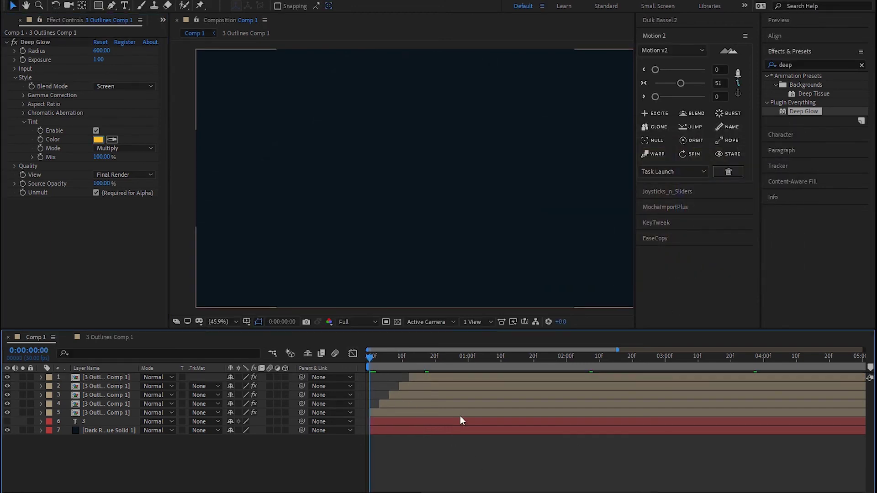
- Preview the heartbeat animation at 25% zoom and scrub to where the neon 3 appears
scroll(481, 264, "down", 1)
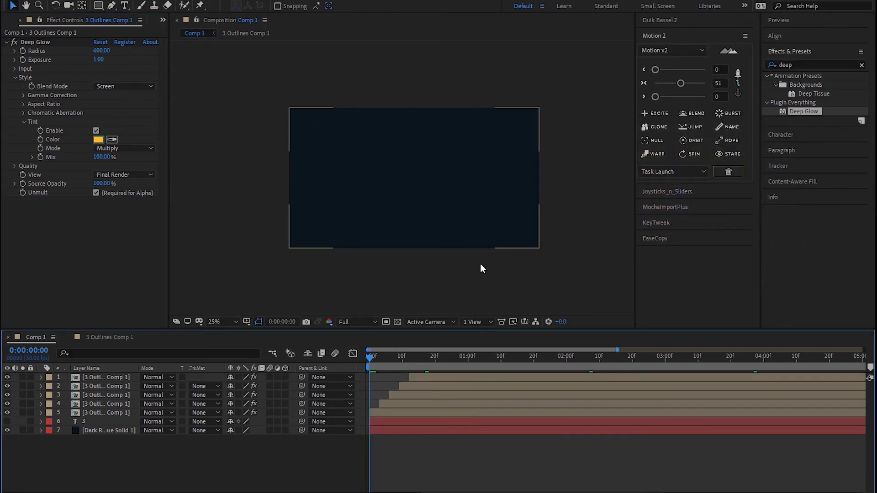
scroll(480, 264, "up", 1)
key("comma")
key("comma")
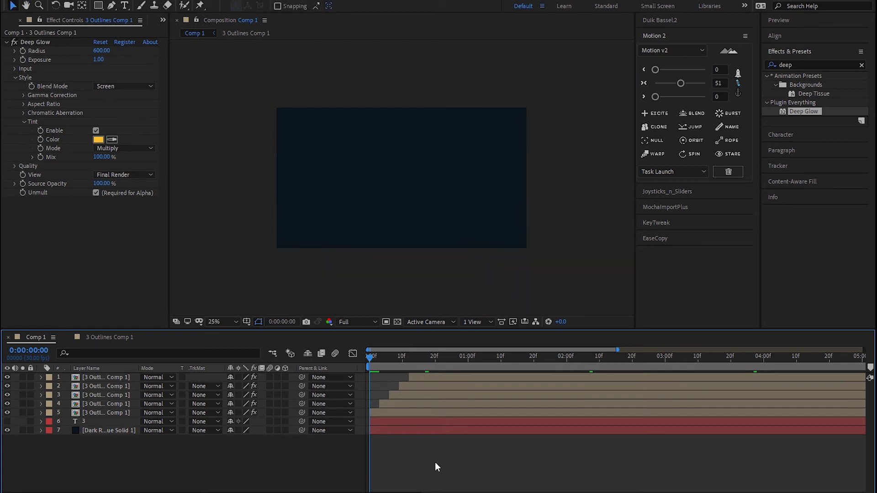
key("space")
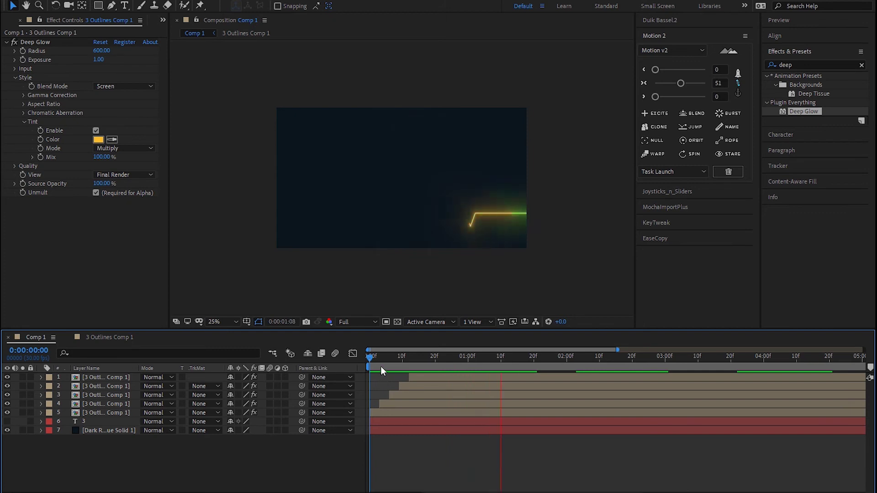
left_click(364, 356)
key("space")
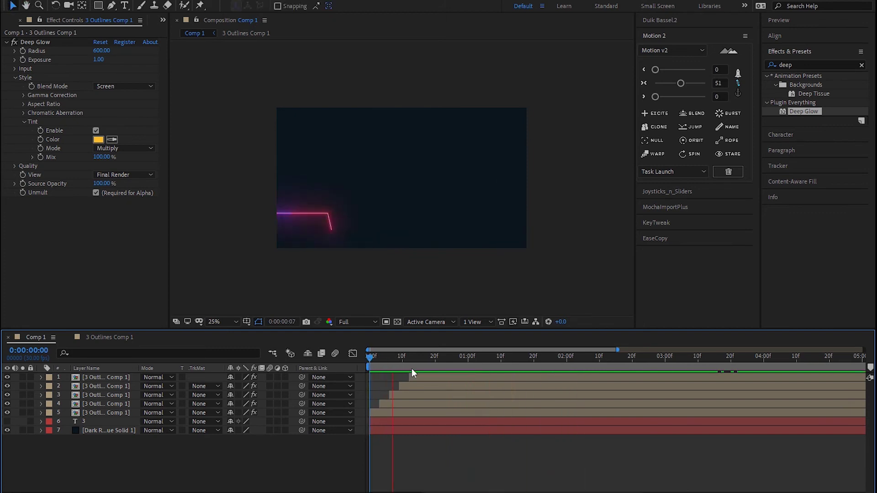
left_click_drag(372, 354, 455, 368)
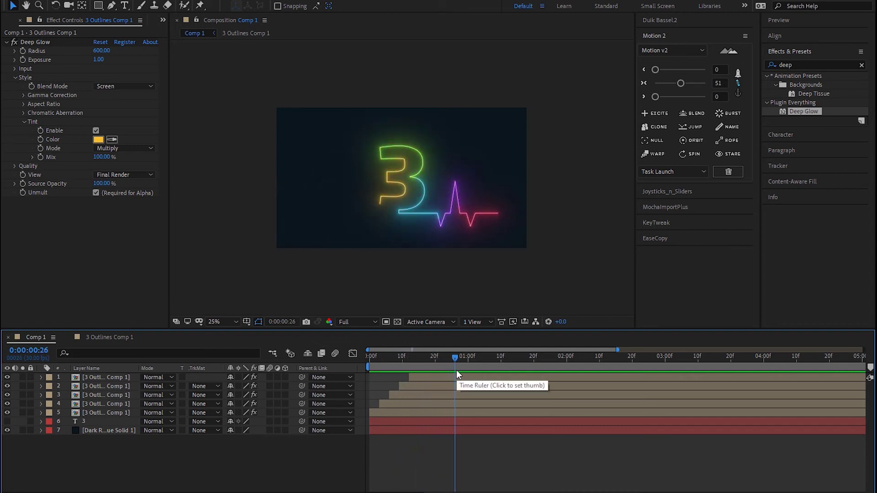
left_click(513, 323)
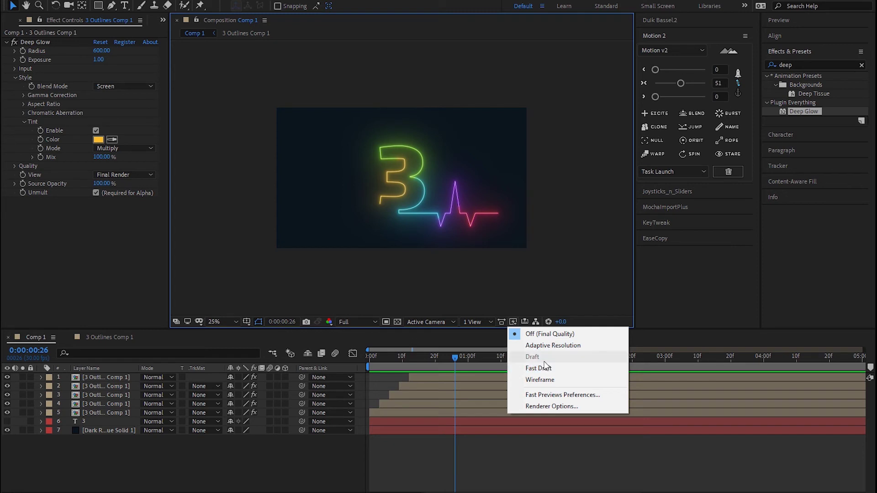
- Turn on Adaptive Resolution for fast previews and set viewer resolution to Auto
left_click(558, 346)
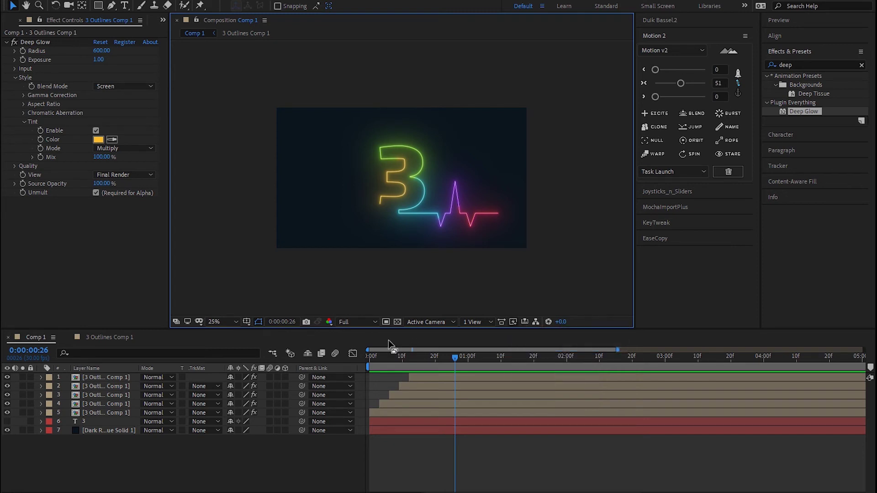
left_click(355, 323)
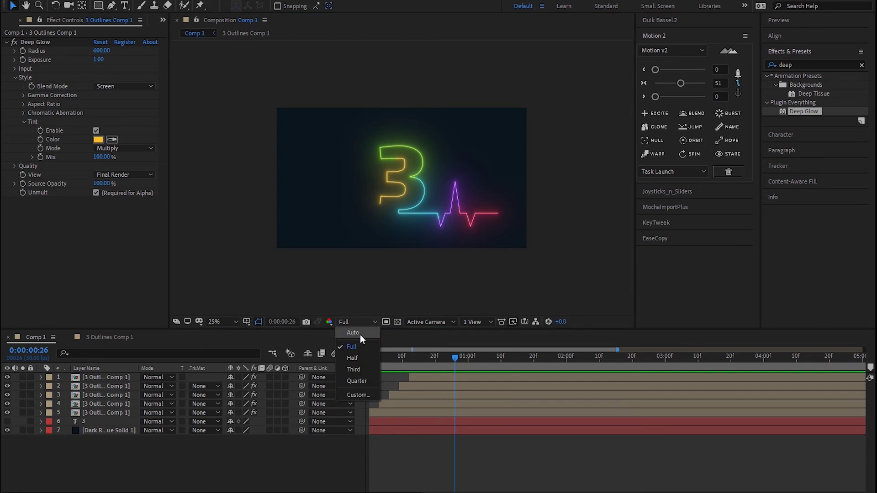
left_click(360, 333)
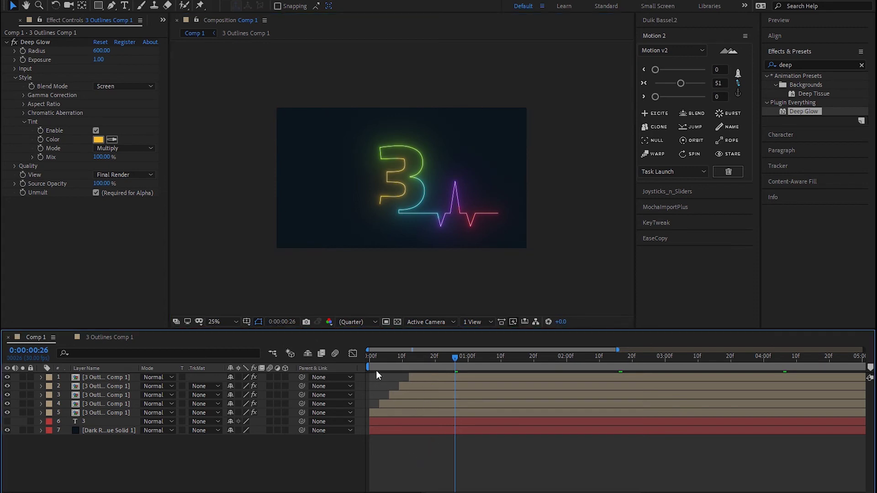
- Replay the heartbeat animation from the start and scrub through it
left_click(369, 356)
key("space")
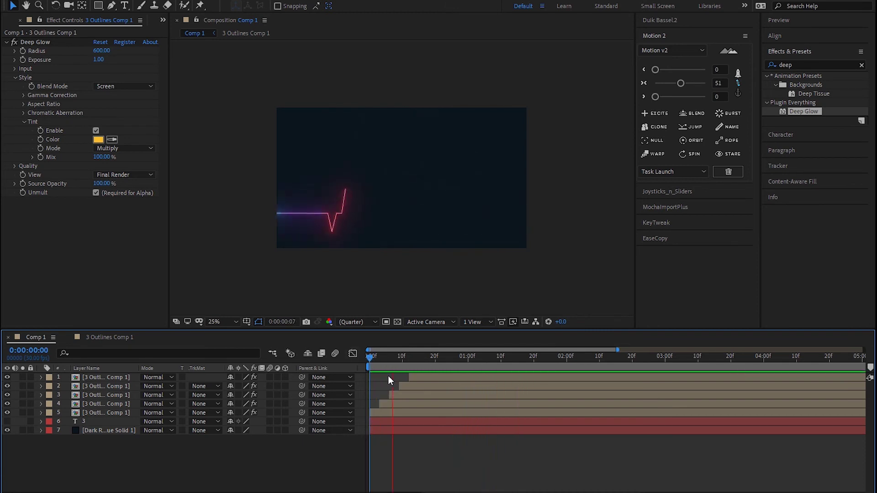
mouse_move(378, 356)
left_mouse_down()
mouse_move(482, 364)
mouse_move(437, 367)
left_mouse_up()
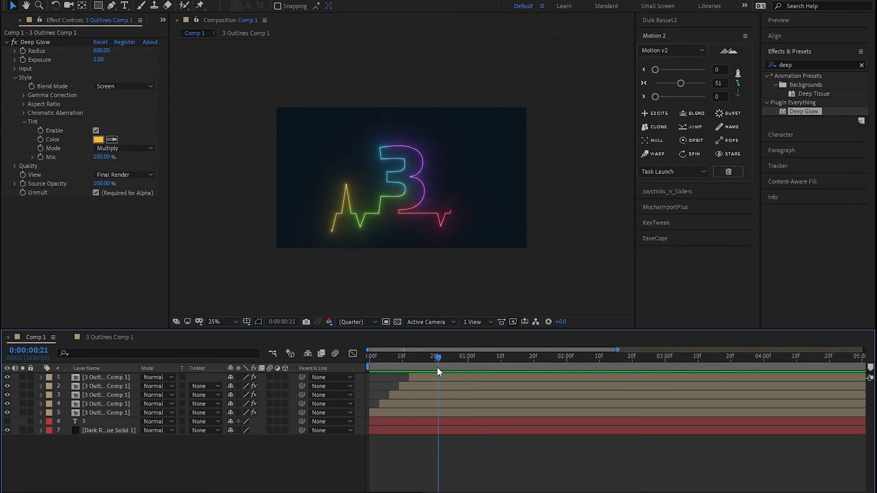
left_click(83, 422)
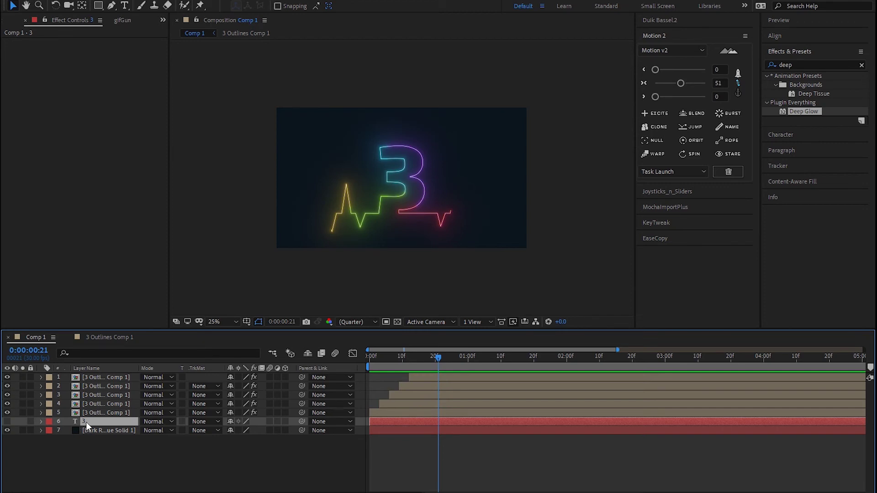
- Create shapes from the 3 text layer and delete Fill 1 from the 3 group
right_click(86, 422)
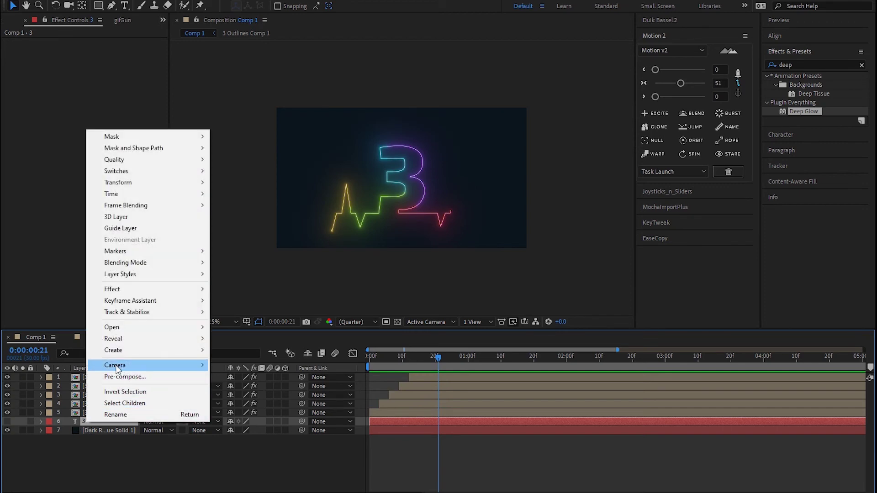
mouse_move(126, 355)
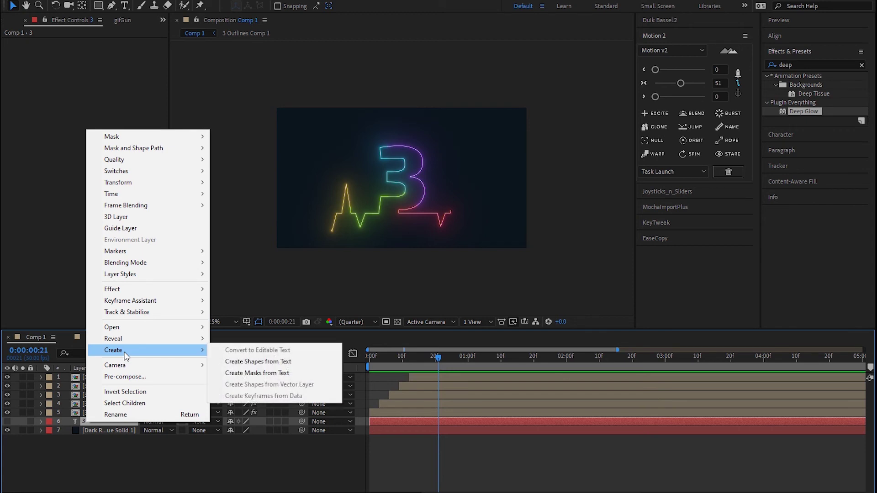
left_click(255, 362)
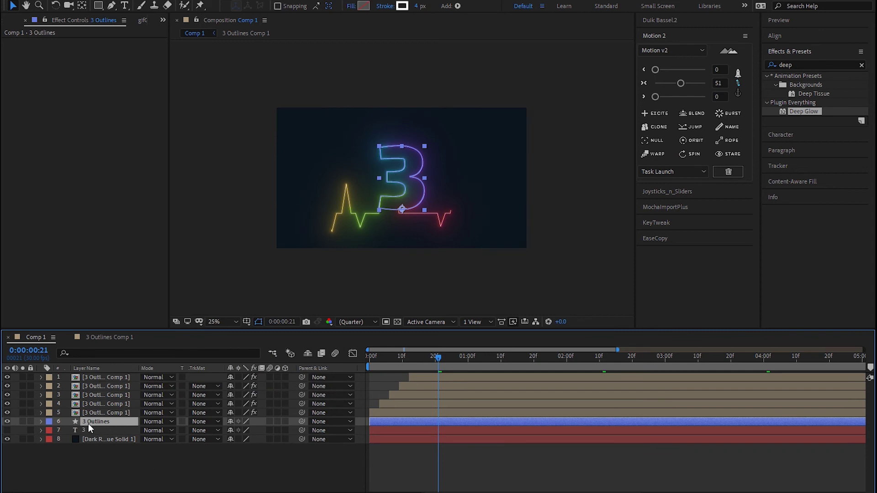
left_click(41, 421)
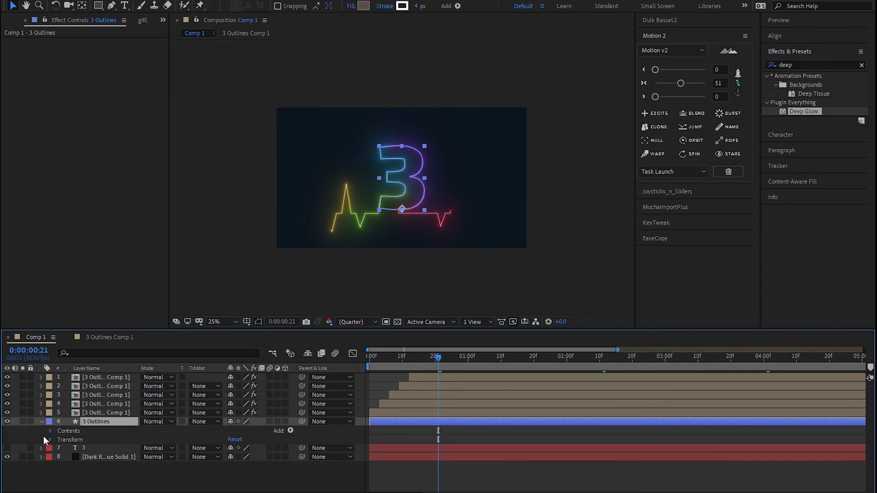
left_click(50, 431)
left_click(59, 439)
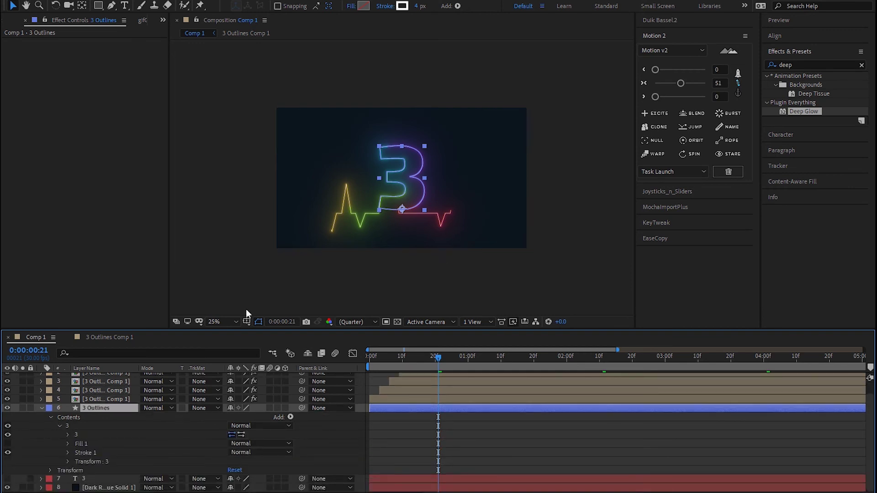
left_click(82, 445)
key("Delete")
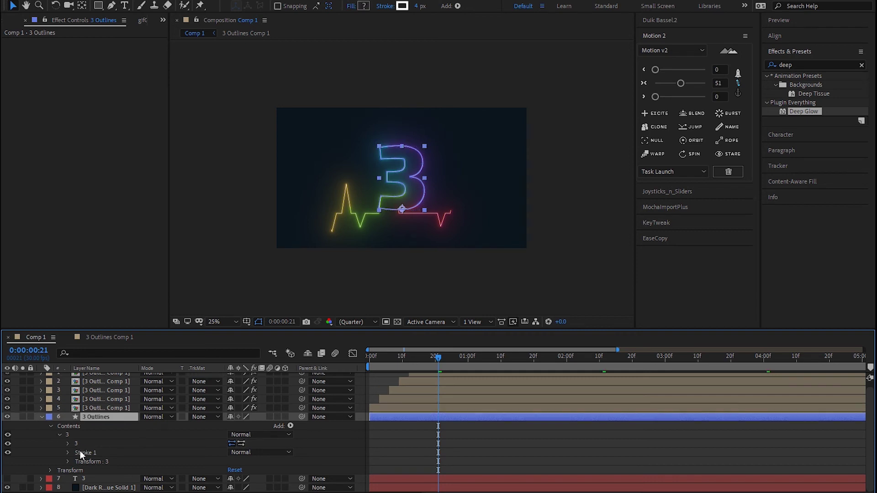
- Add an Offset Paths operator to shape group 3 and view the 3 at 100%
left_click(68, 435)
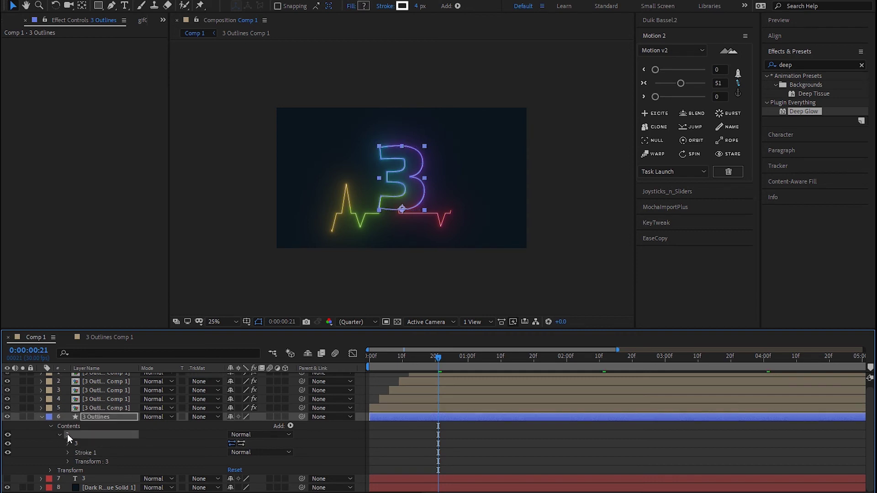
left_click(291, 426)
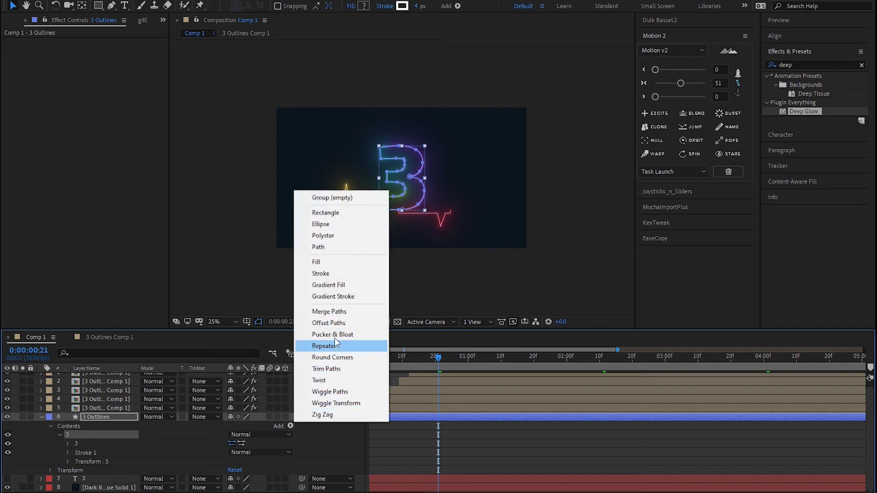
left_click(338, 323)
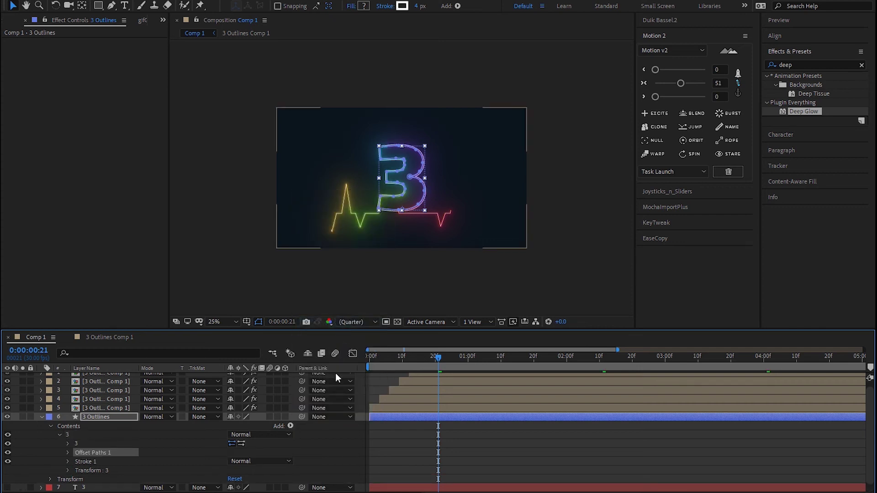
key("period")
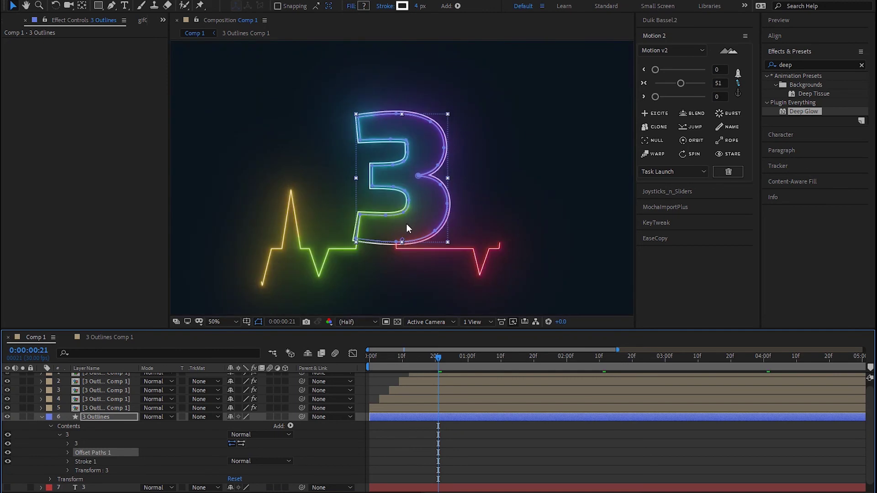
key("period")
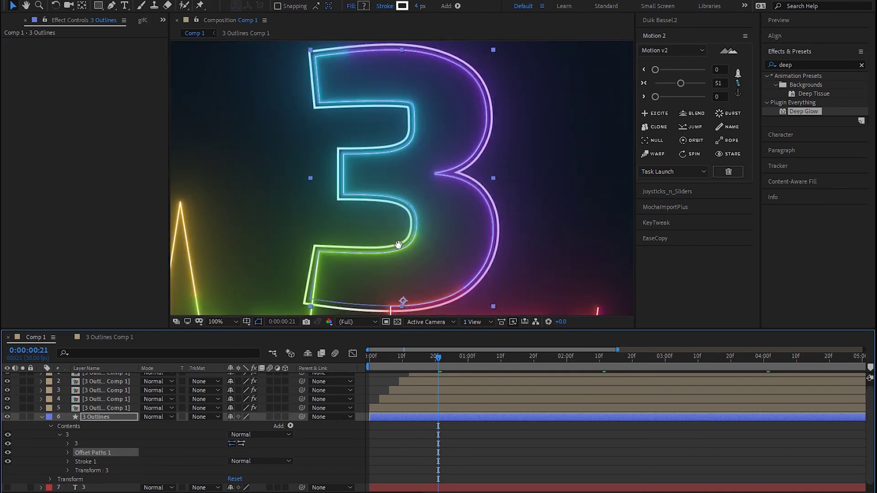
left_click_drag(396, 246, 389, 177)
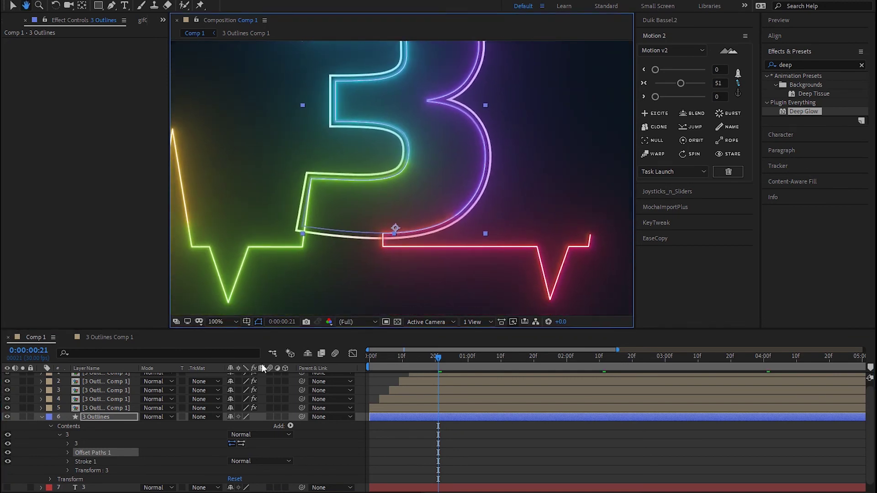
- Set Stroke 1 to 2 px width with Round Cap and Round Join
key("v")
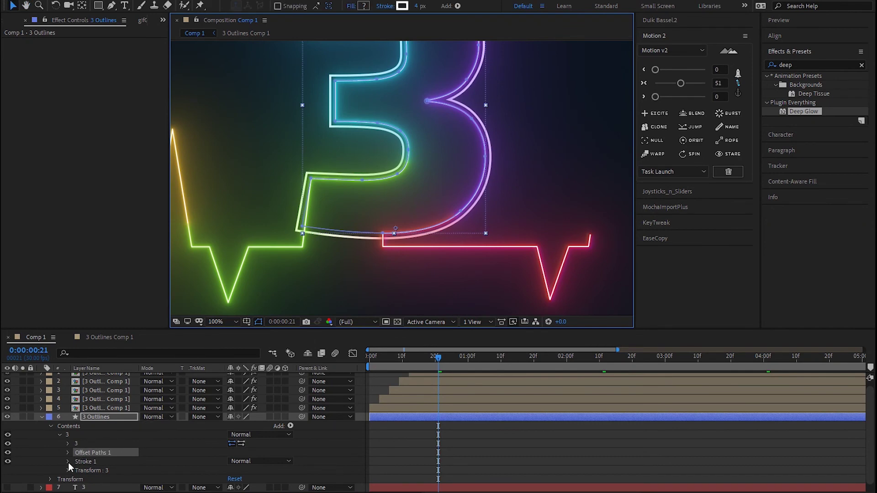
left_click(68, 462)
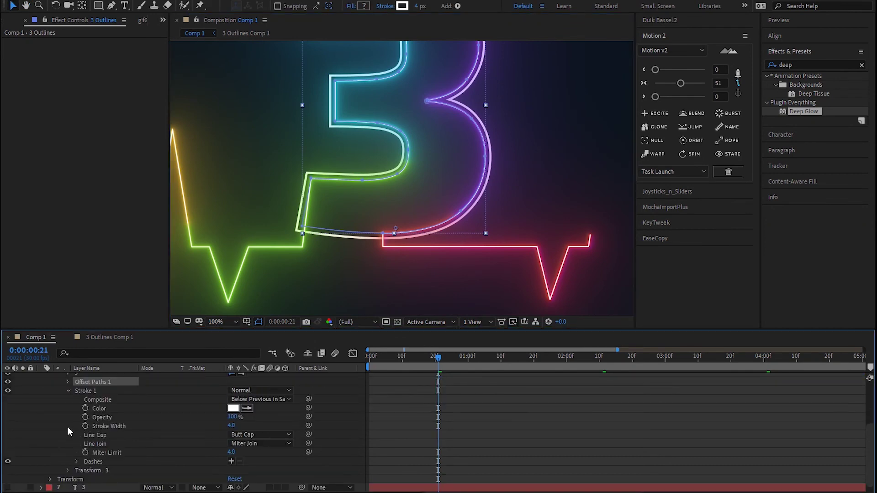
left_click(230, 425)
type("2")
key("Return")
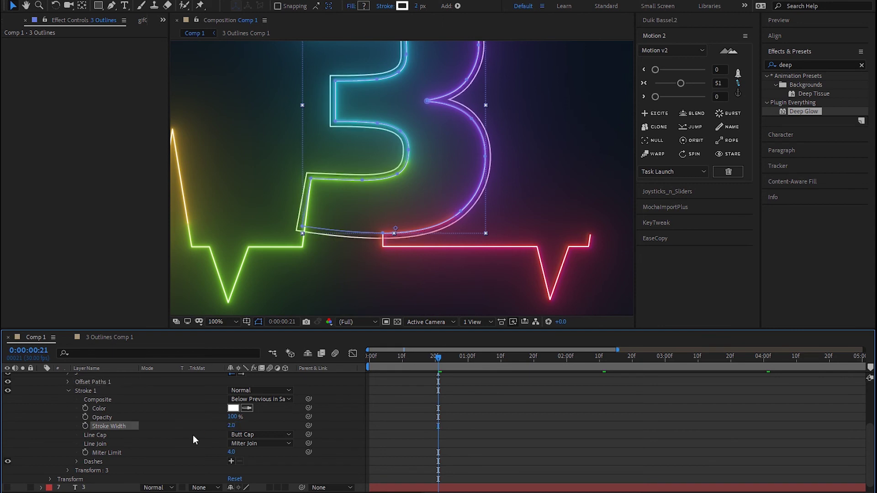
left_click(249, 434)
left_click(246, 454)
left_click(236, 442)
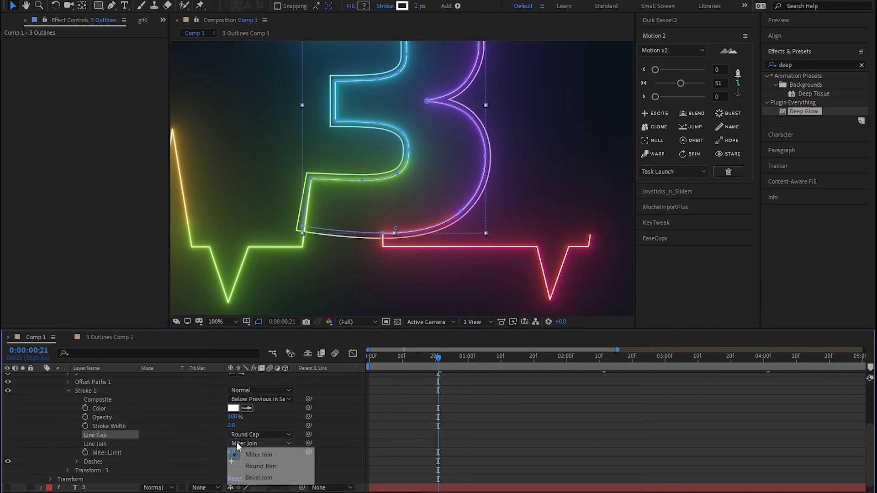
left_click(256, 467)
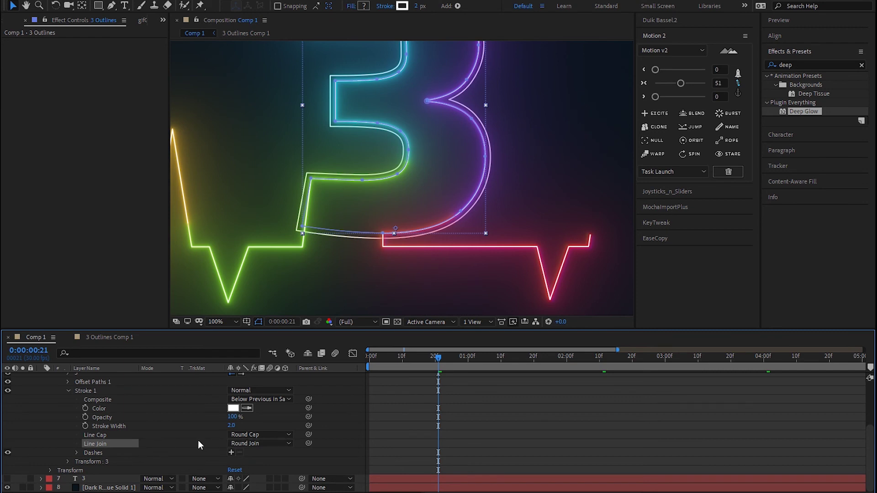
left_click(68, 391)
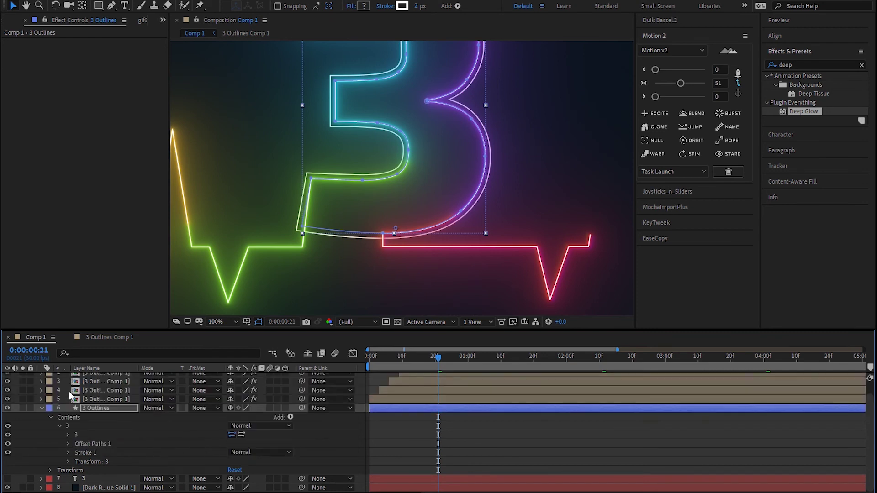
- Set the 3 shape's Offset Paths 1 Amount to -10 to pull the outline inward
left_click(83, 445)
left_click(67, 445)
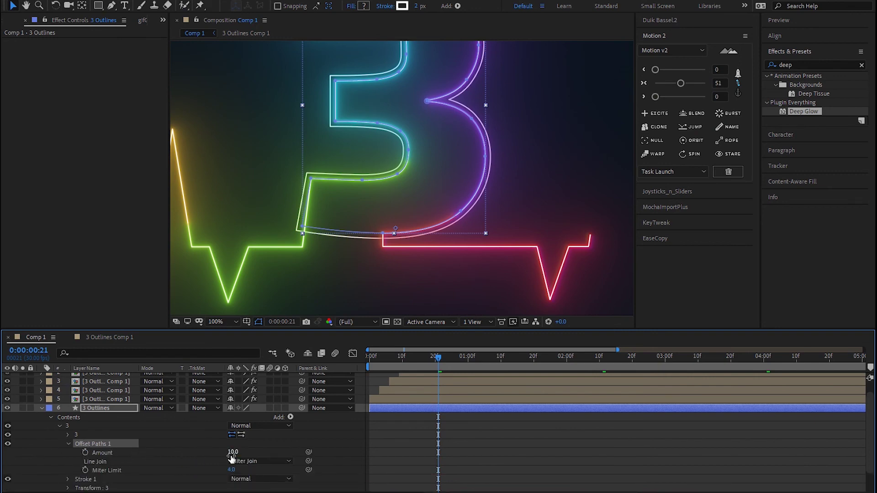
left_click_drag(231, 454, 221, 455)
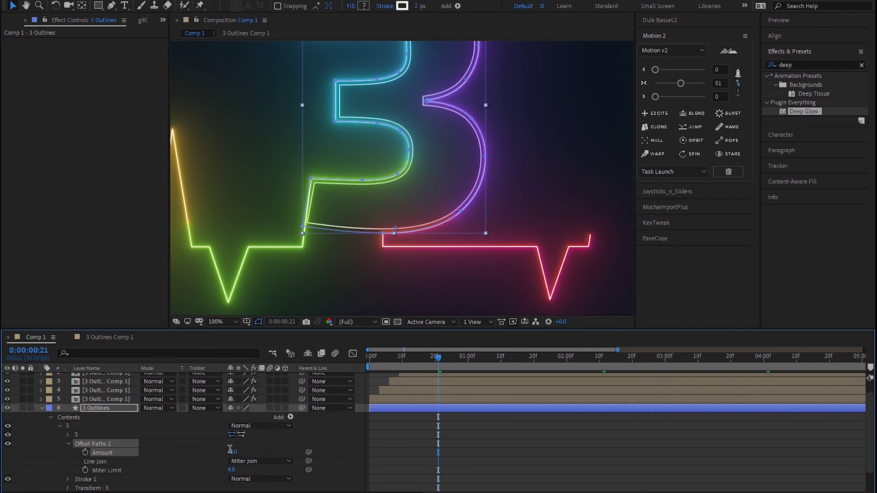
left_click(231, 452)
type("-10")
key("Return")
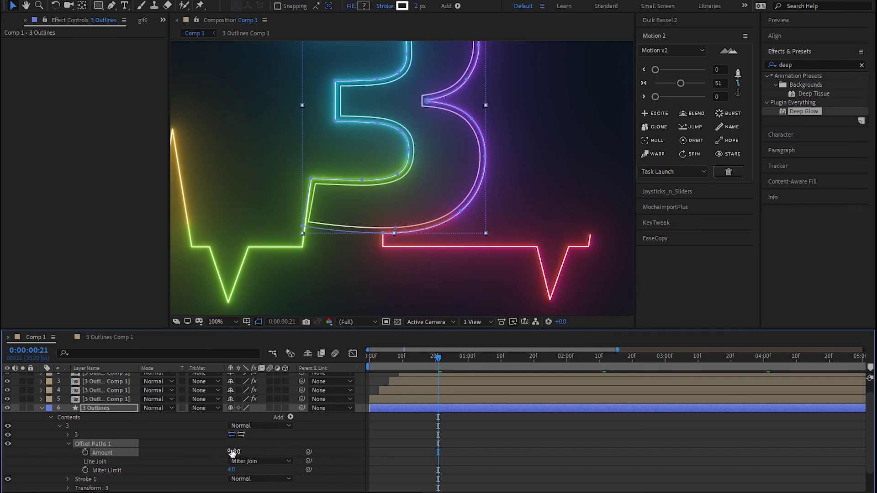
- Collapse Offset Paths 1 and the 3 group, then select the 3 Outlines layer
left_click(64, 442)
left_click(60, 426)
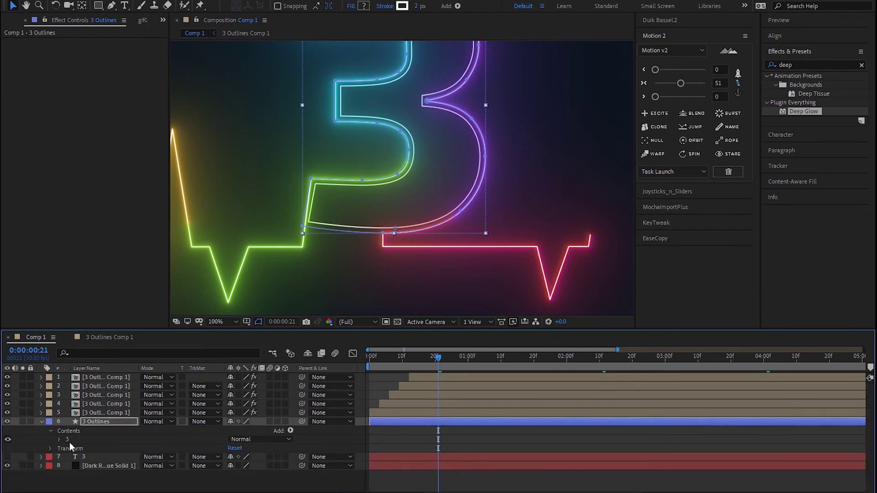
left_click(67, 439)
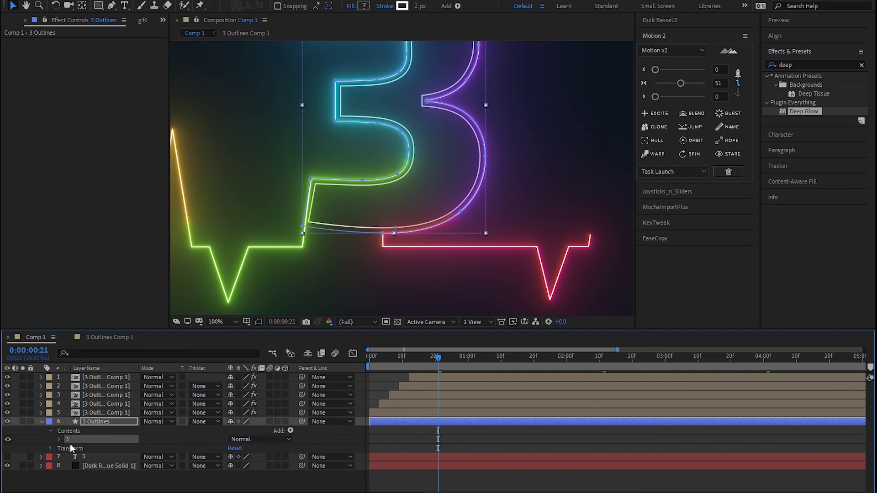
left_click(92, 423)
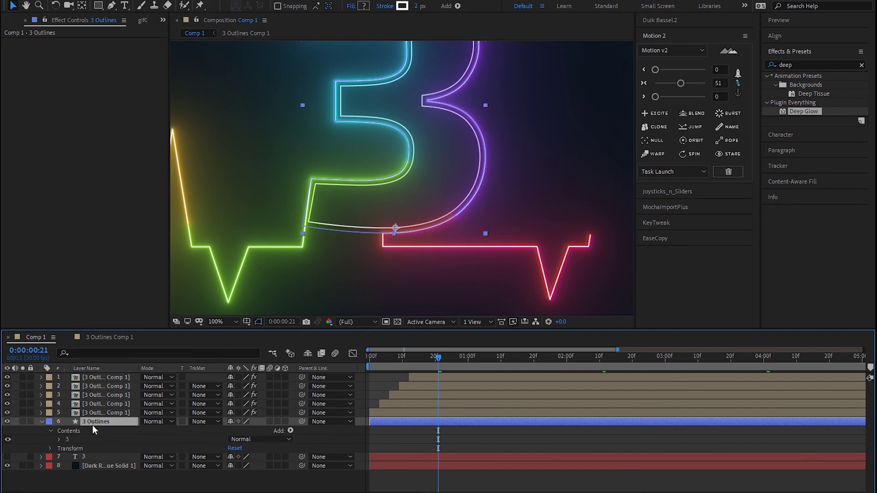
- Duplicate 3 Outlines and set the copy's Offset Paths Amount to -20
key("ctrl+d")
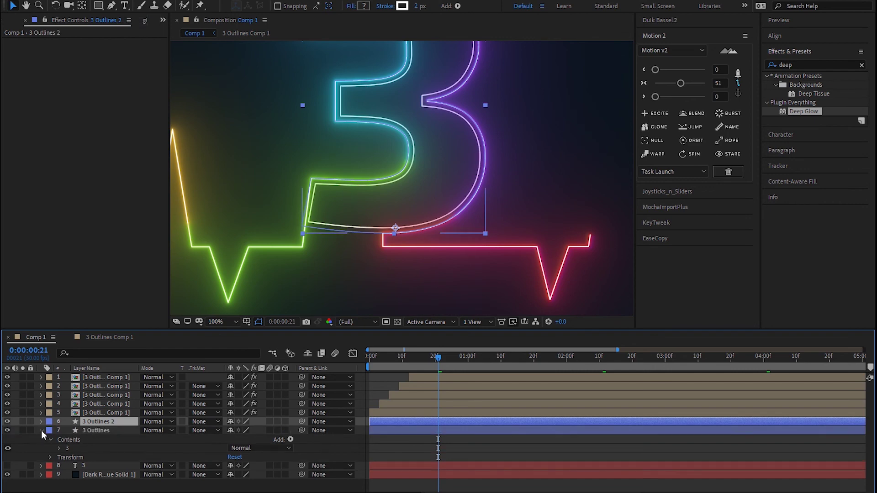
left_click(41, 430)
left_click(41, 421)
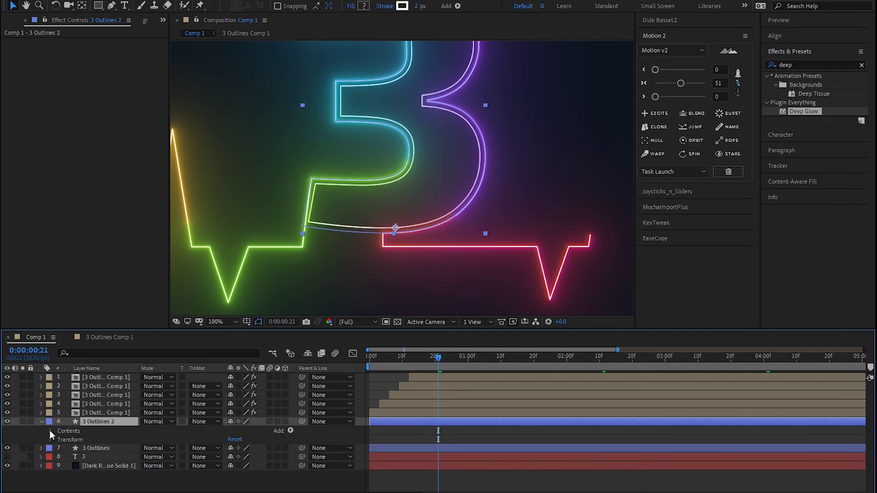
left_click(49, 430)
left_click(59, 439)
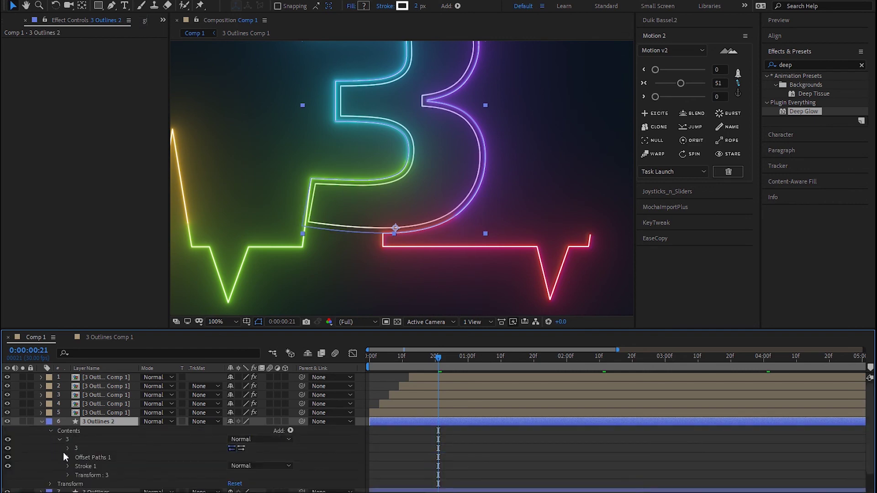
left_click(68, 458)
scroll(83, 466, "down", 3)
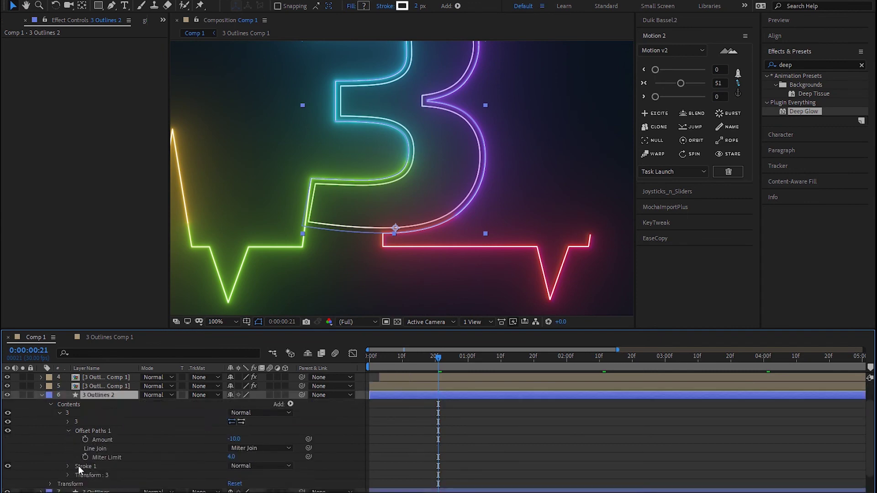
left_click(234, 439)
type("-")
type("20")
key("Return")
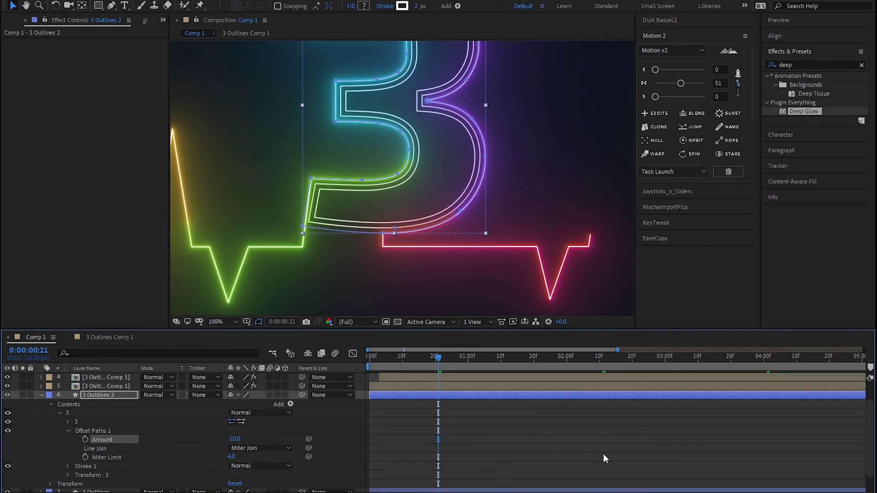
- Collapse the 3 Outlines 2 layer and select the original 3 Outlines layer
left_click(598, 451)
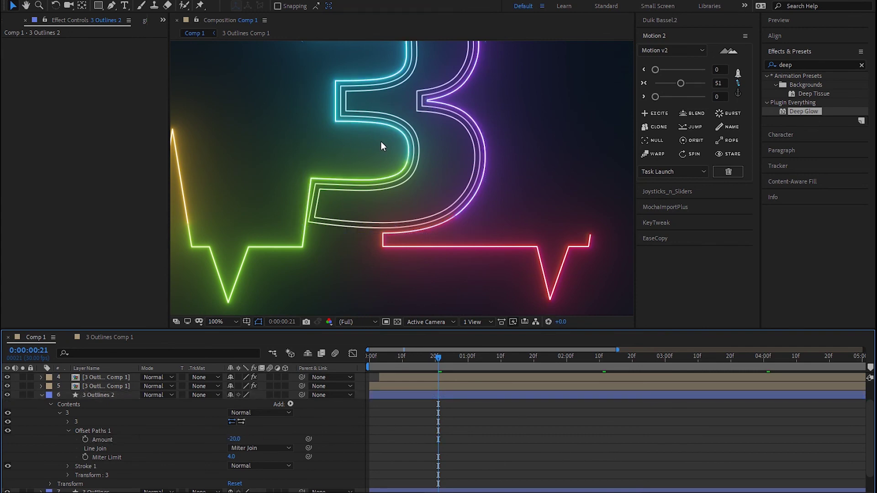
left_click(38, 434)
left_click(42, 395)
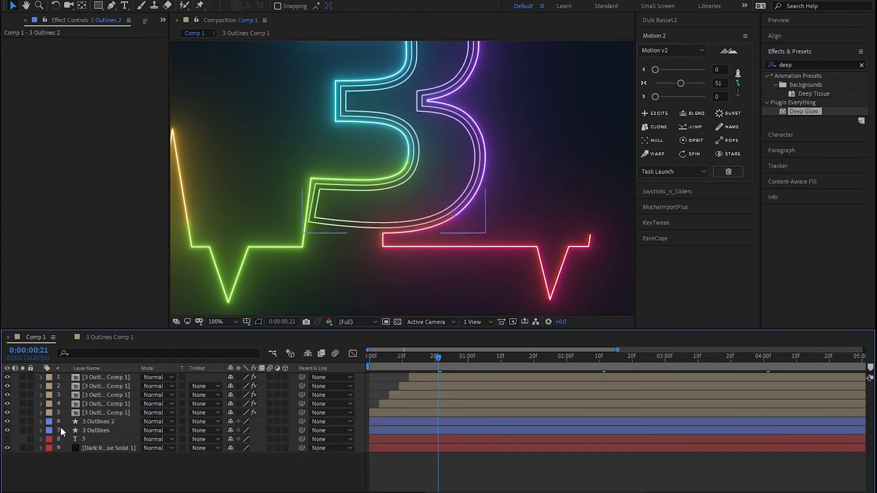
left_click(86, 431)
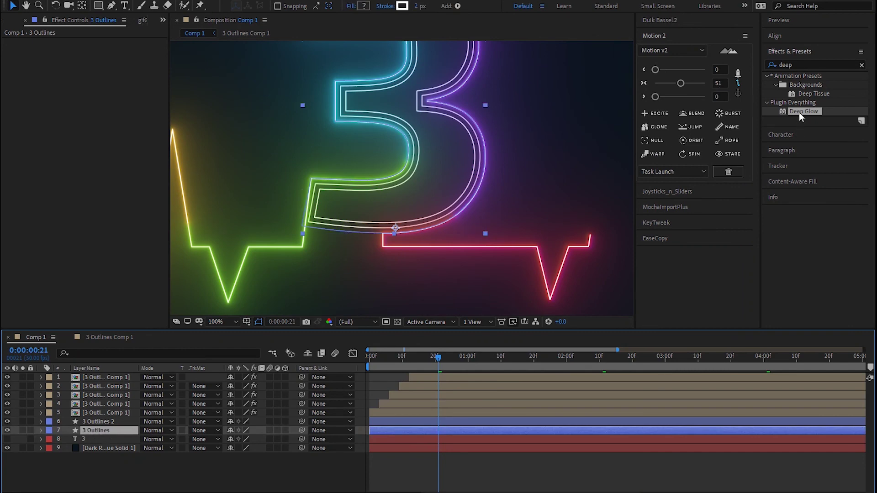
- Apply Deep Glow to the 3 Outlines layer and turn on its Tint
left_click_drag(802, 111, 95, 433)
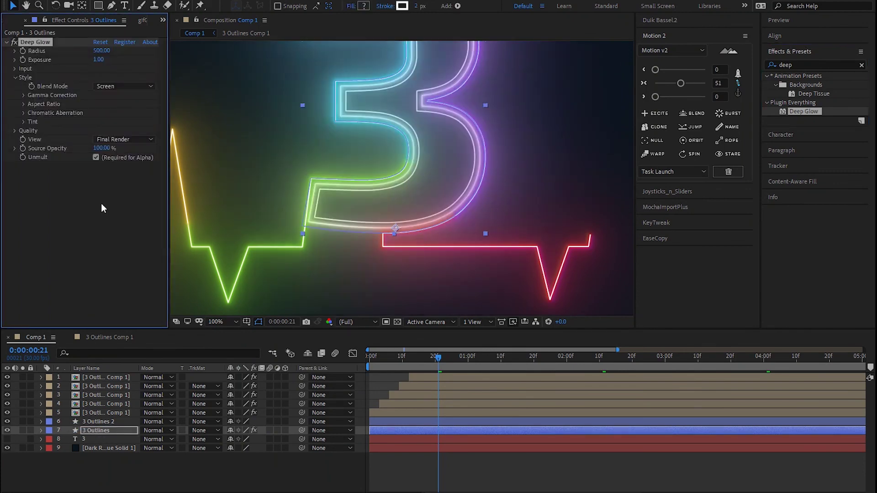
left_click(23, 122)
left_click(96, 131)
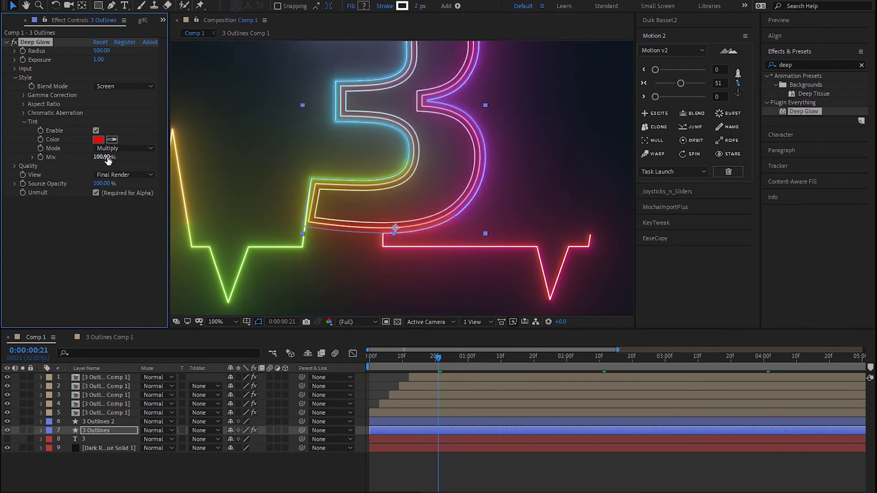
- Set the Deep Glow tint colour to purple D02BF3
left_click(98, 139)
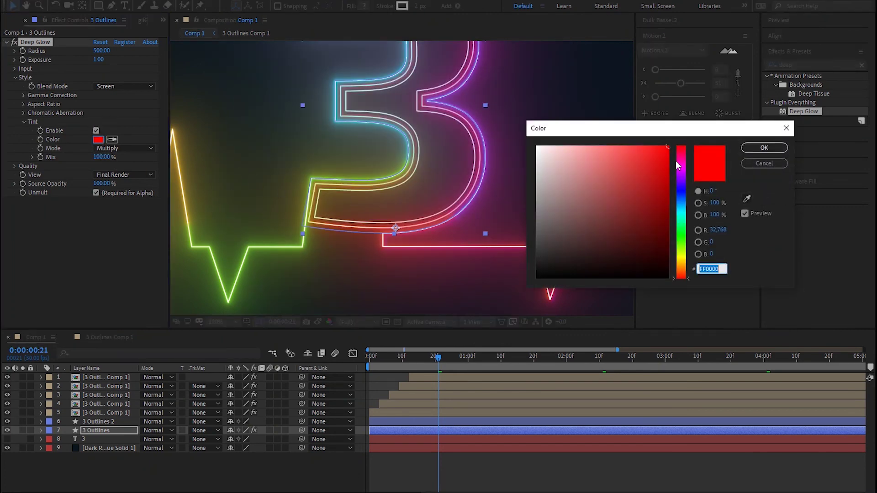
left_click_drag(680, 152, 680, 166)
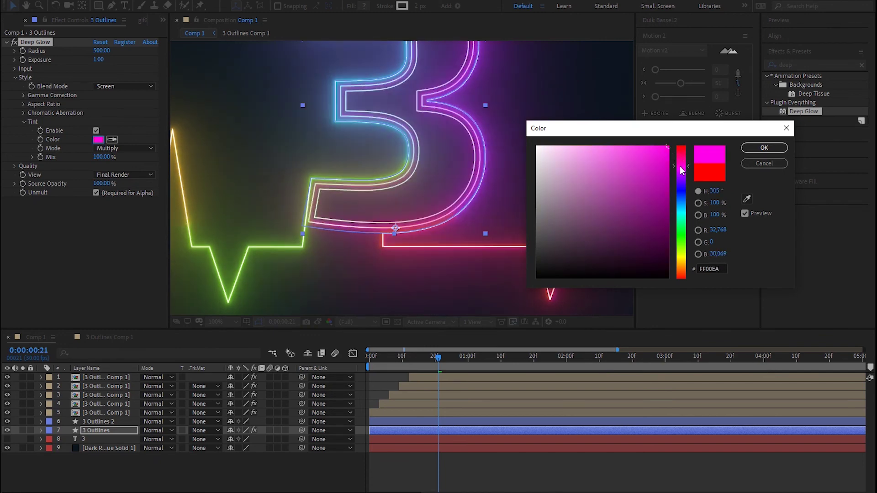
left_click_drag(679, 165, 652, 154)
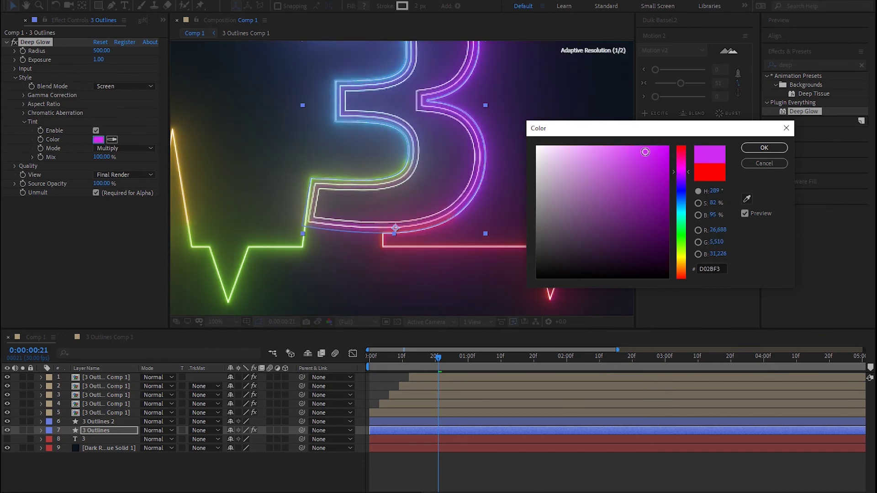
left_click(768, 148)
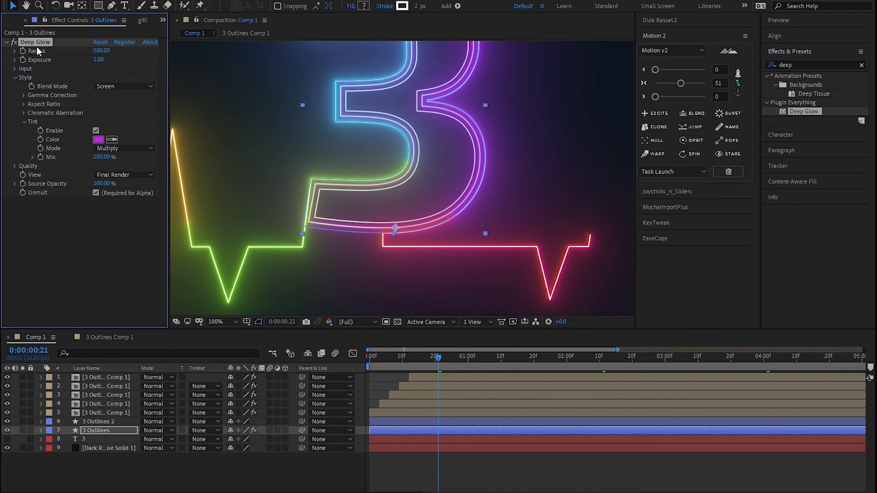
left_click(99, 421)
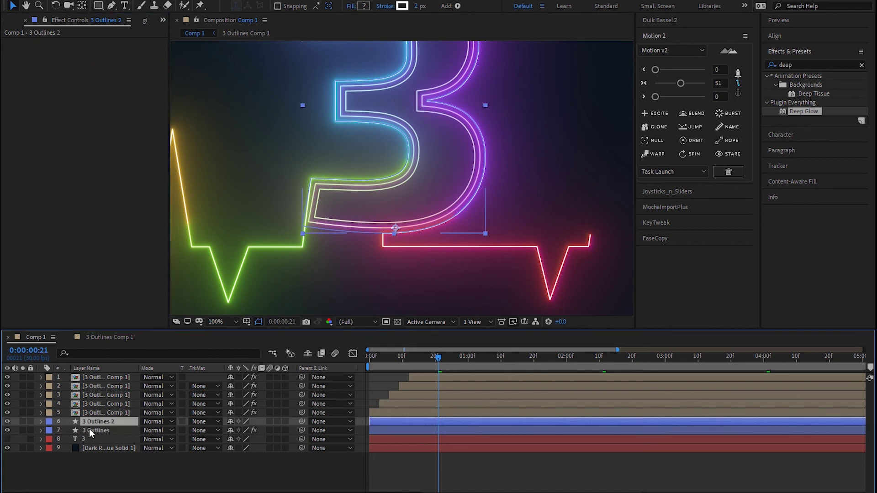
- Paste the Deep Glow onto 3 Outlines 2 and change its tint to cyan 1EDEEF
key("ctrl+v")
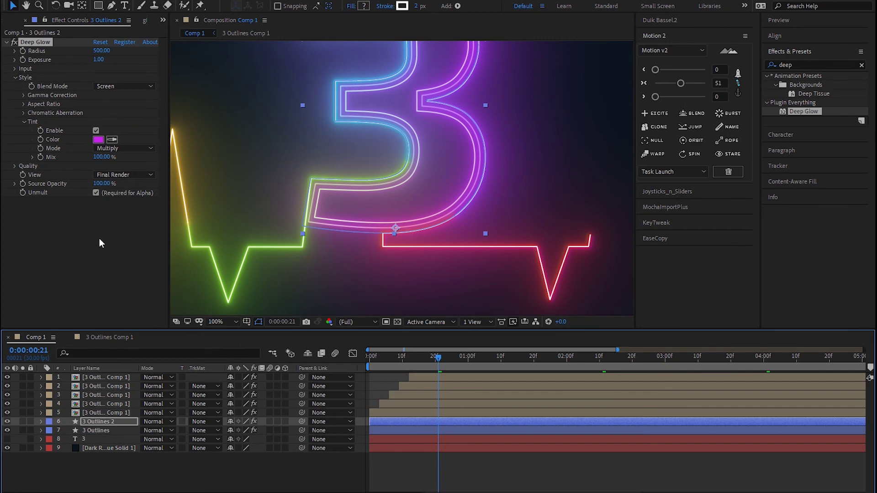
left_click(98, 139)
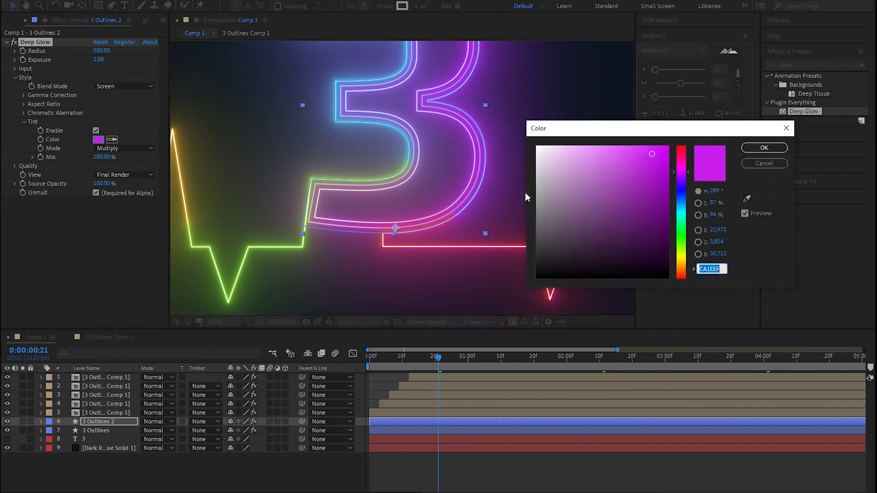
left_click(681, 248)
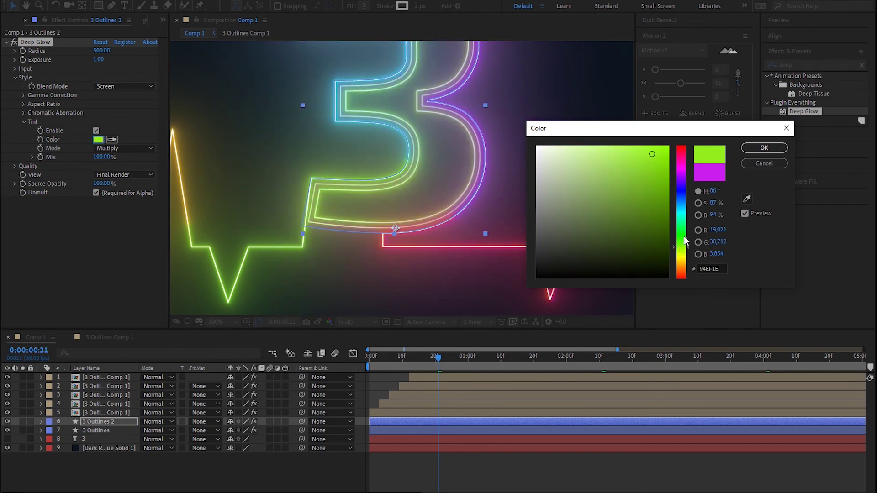
left_click(686, 210)
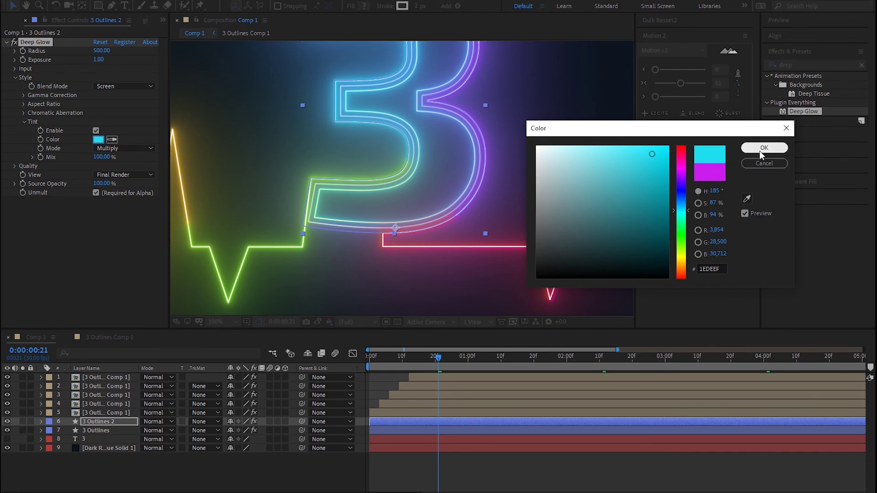
left_click(777, 148)
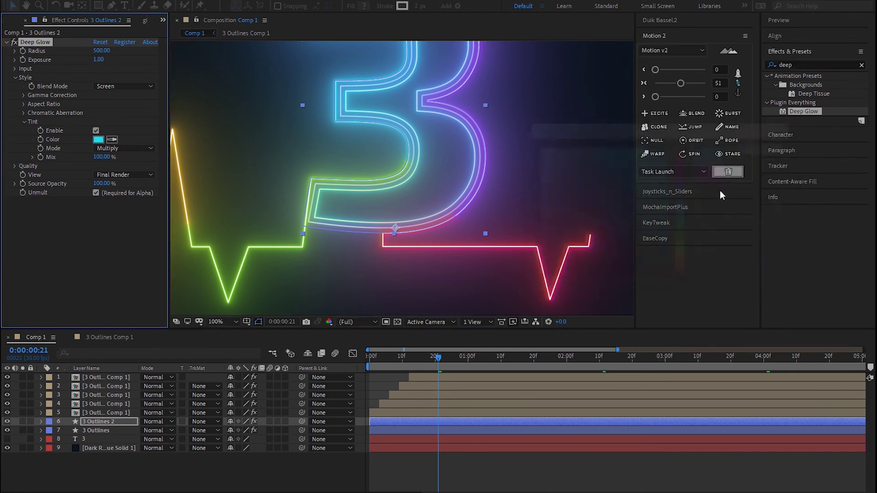
left_click(476, 473)
- Fit Comp 1 in the viewer, play from the start, and scrub the full 10-second timeline
key("shift+slash")
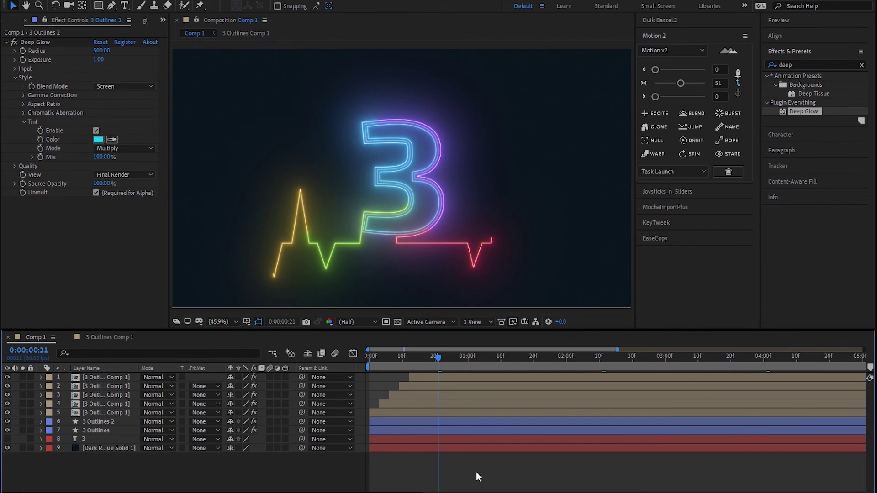
left_click(375, 358)
key("space")
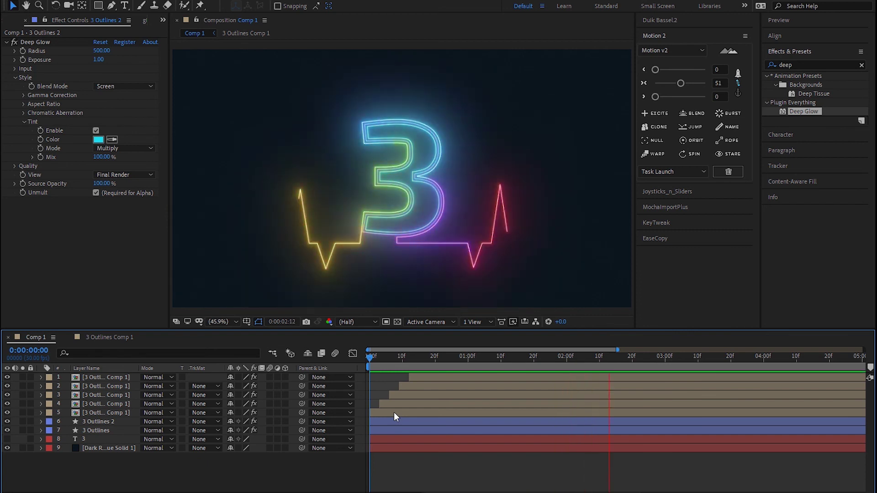
key("minus")
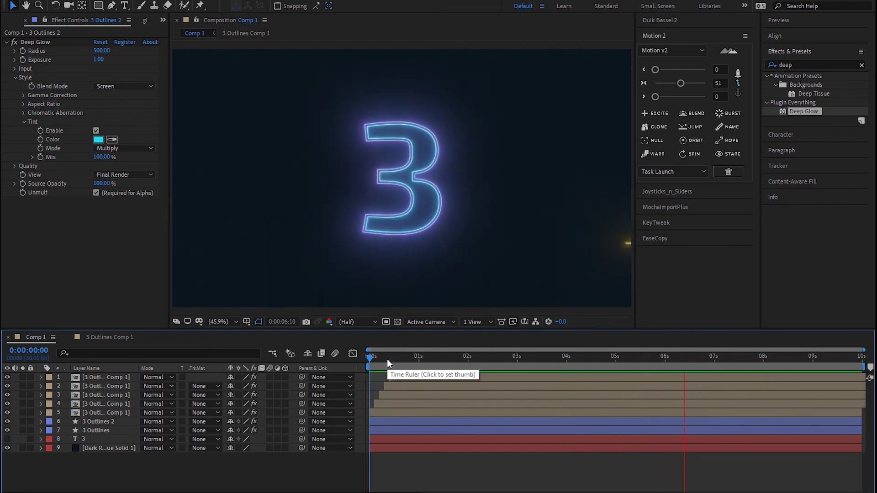
left_click(387, 359)
mouse_move(387, 360)
left_mouse_down()
mouse_move(524, 383)
mouse_move(487, 382)
left_mouse_up()
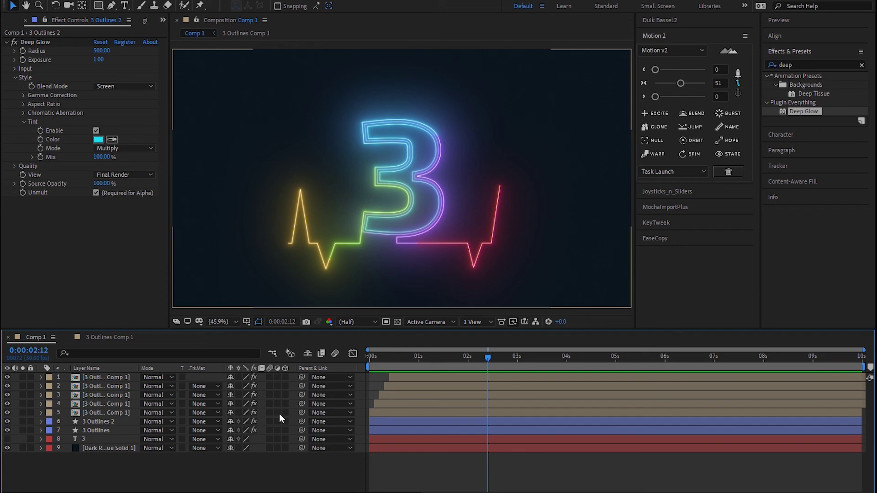
left_click(281, 424)
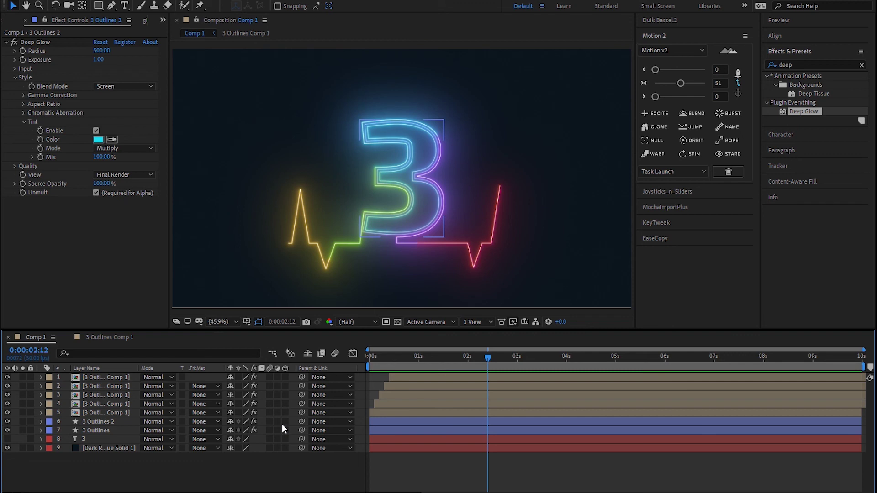